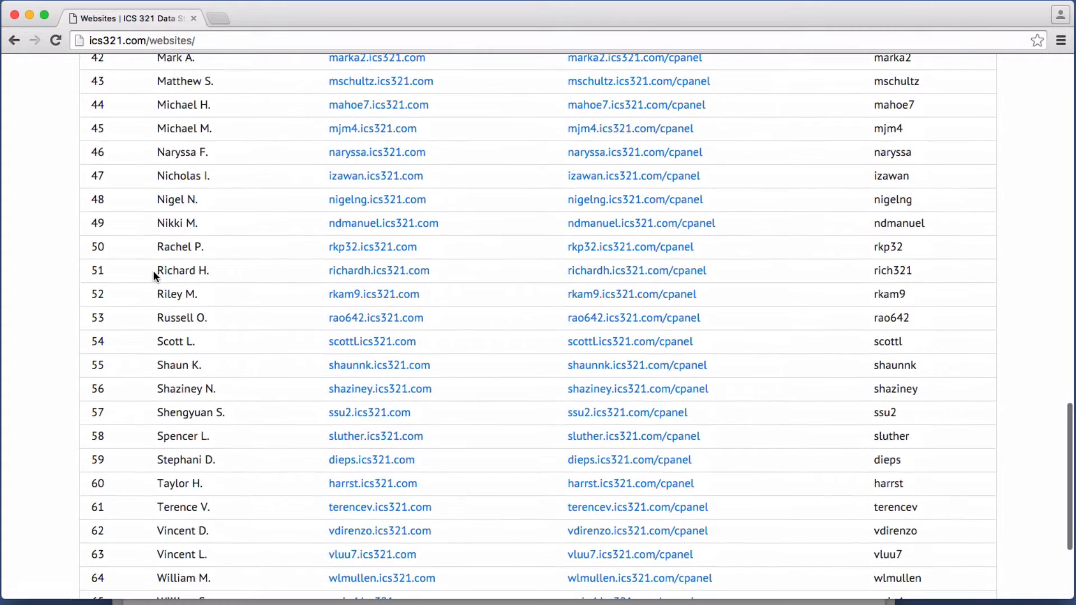
# Step: Open the finished example student WordPress site in a new tab and return to the Websites list
pyautogui.click(372, 271)
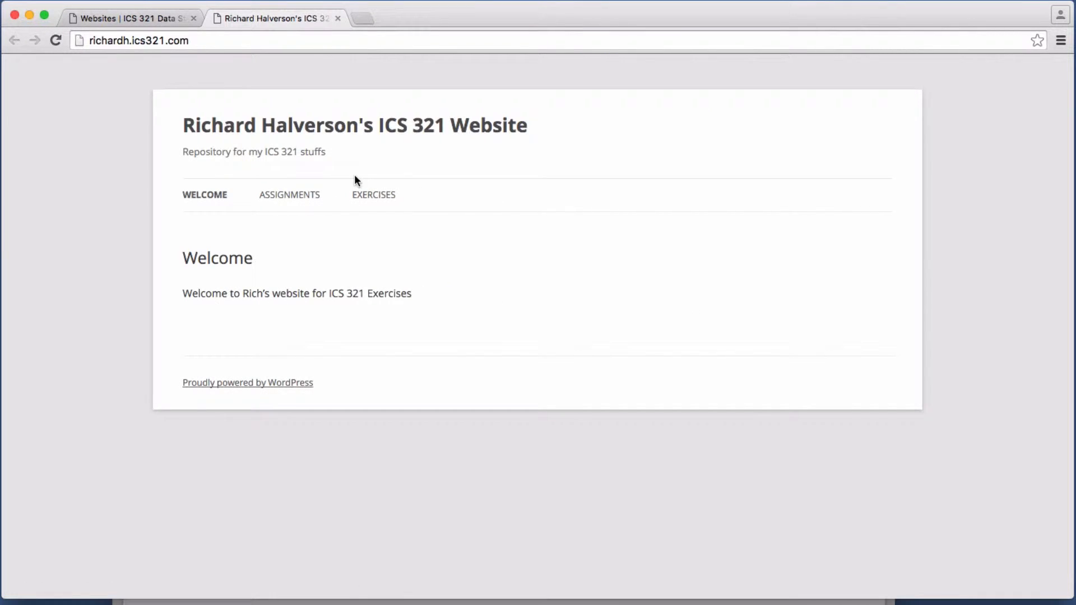
pyautogui.click(146, 20)
pyautogui.scroll(-2, 479, 374)
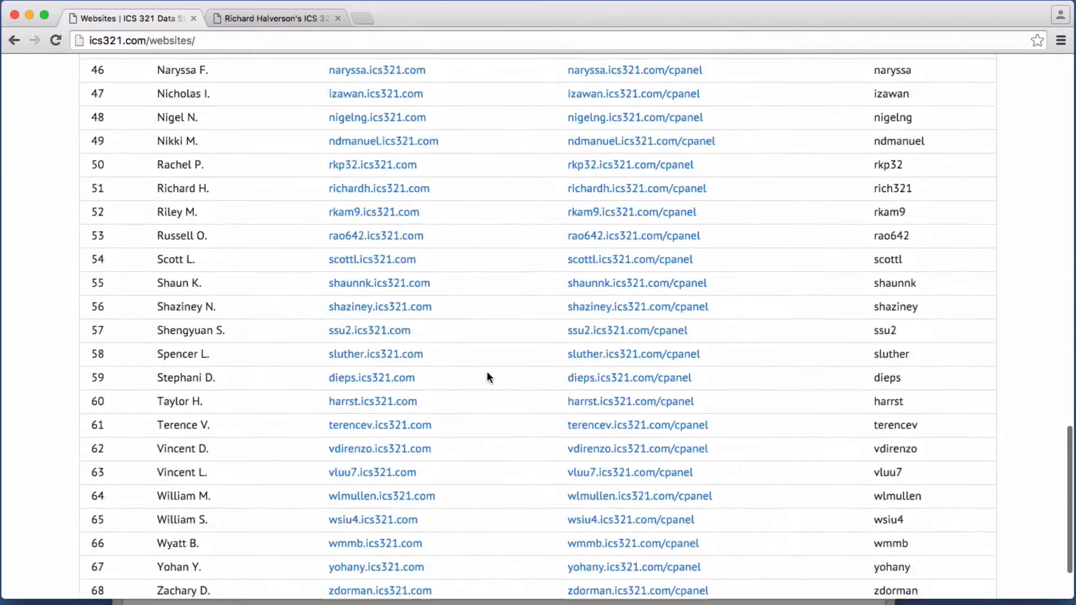
pyautogui.scroll(6, 488, 371)
pyautogui.scroll(5, 489, 371)
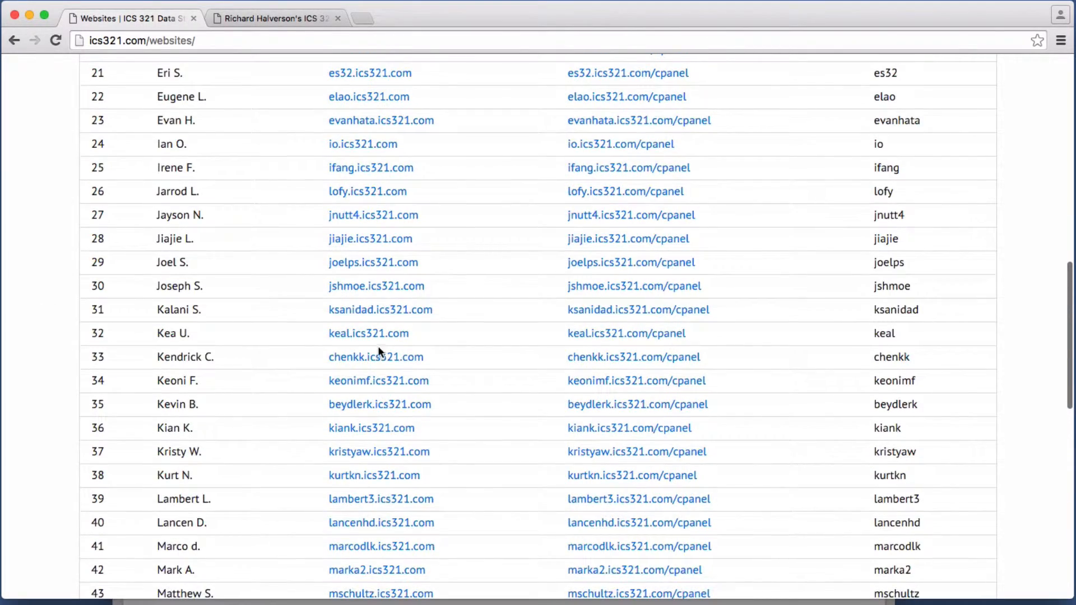
# Step: Open your own still-empty site in a new tab and compare it with the example site
pyautogui.click(385, 286)
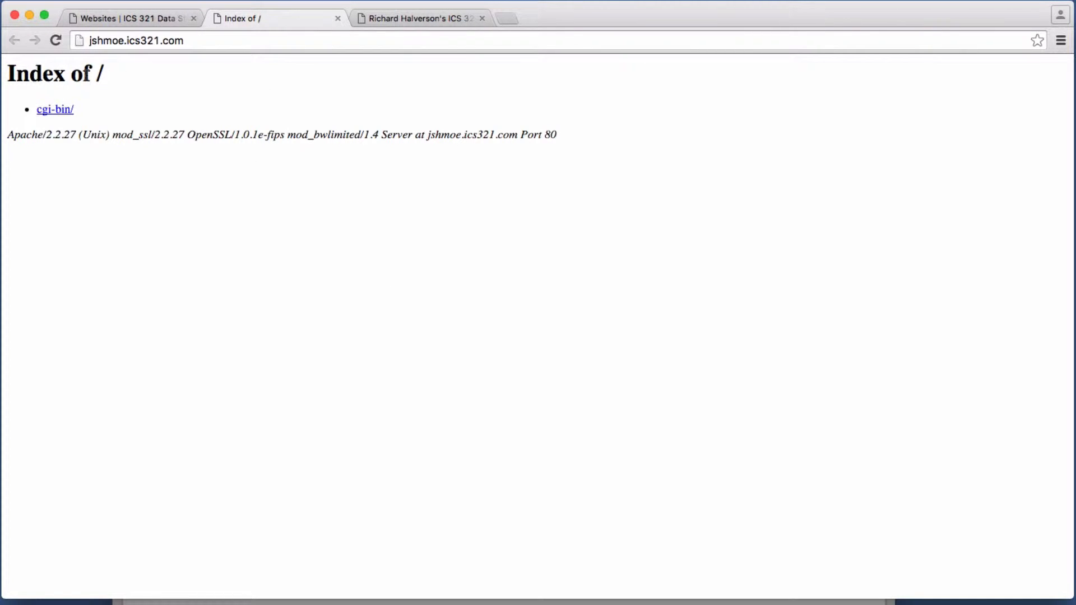
pyautogui.click(412, 21)
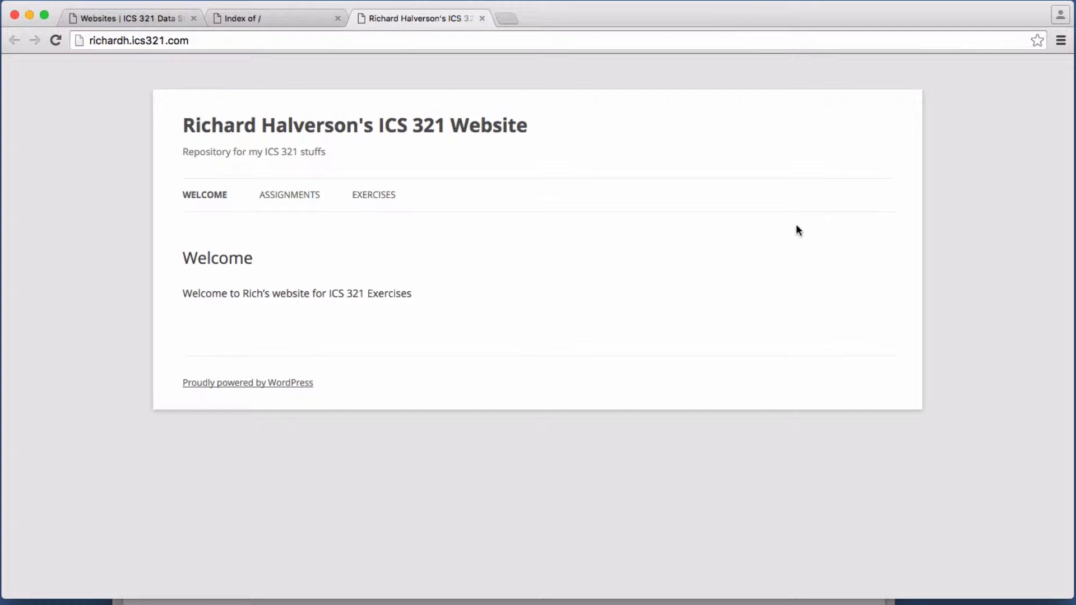
pyautogui.click(250, 18)
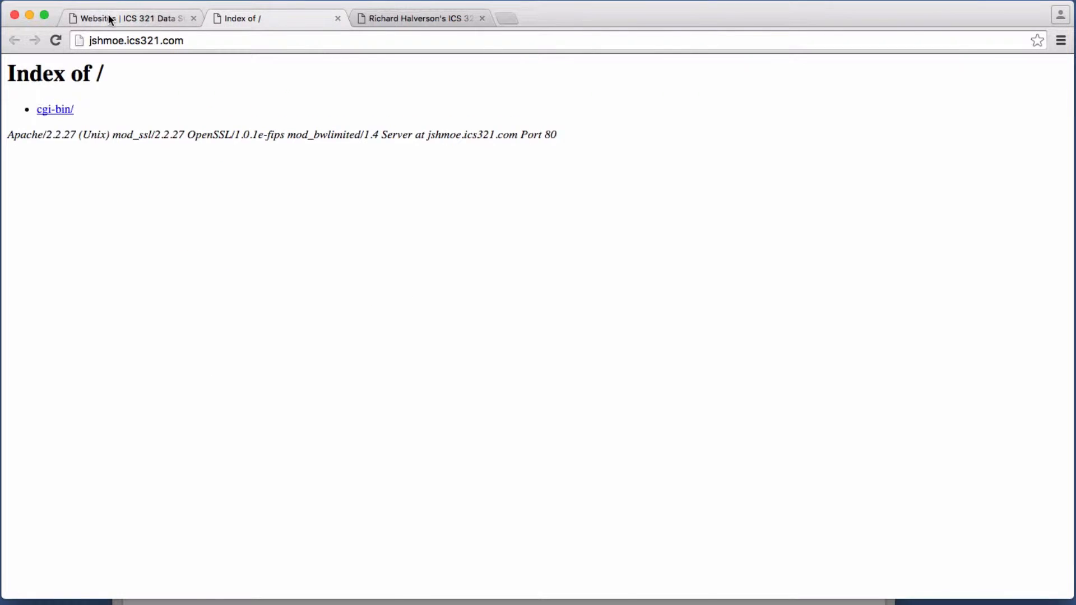
pyautogui.click(112, 18)
pyautogui.scroll(-1, 297, 217)
pyautogui.click(692, 602)
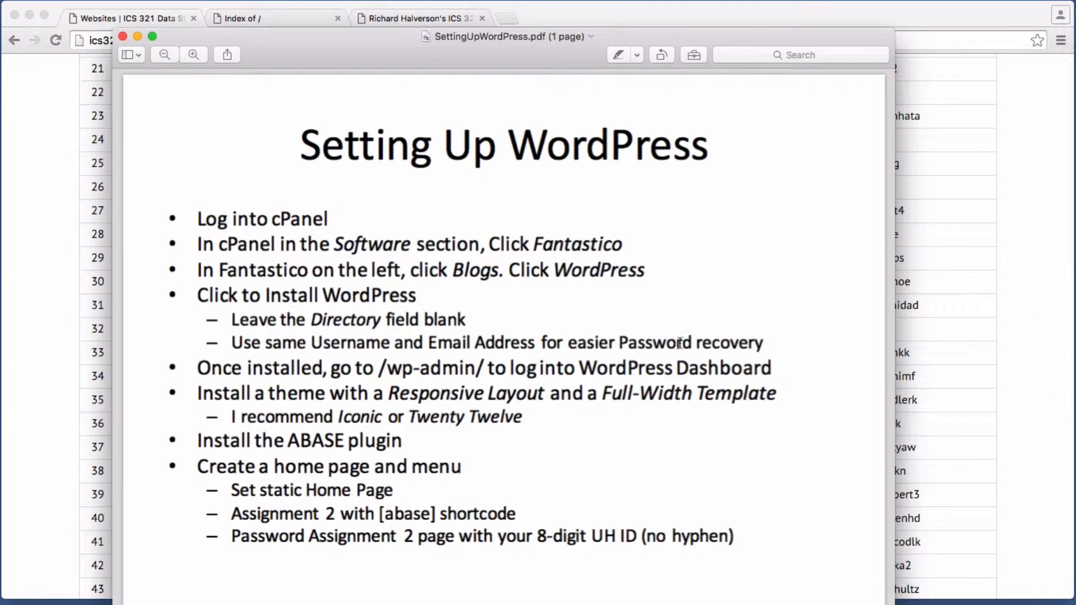
pyautogui.doubleClick(300, 219)
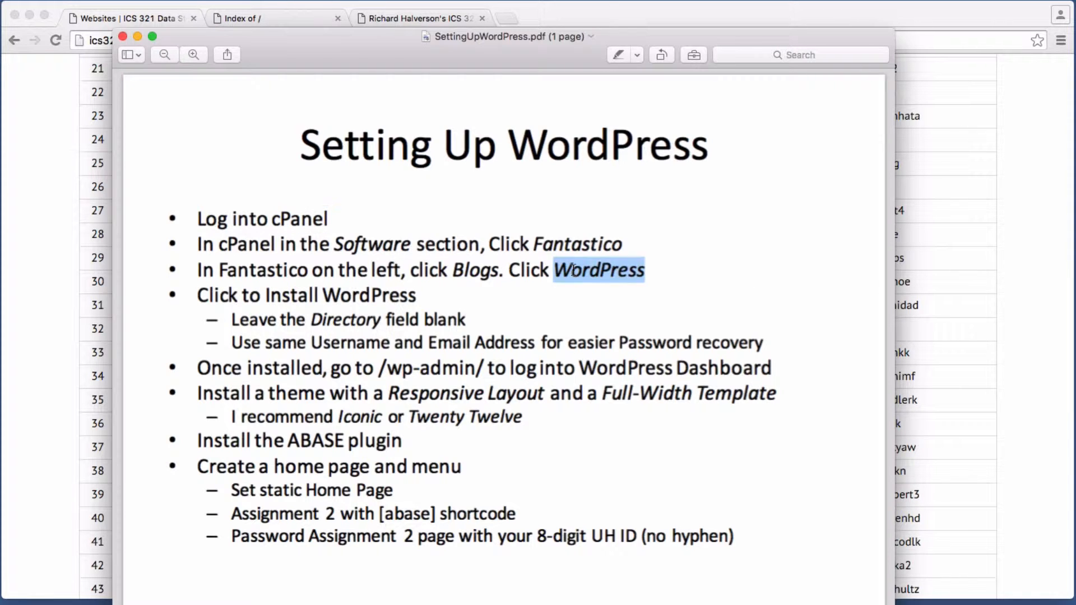
pyautogui.doubleClick(597, 270)
pyautogui.doubleClick(286, 394)
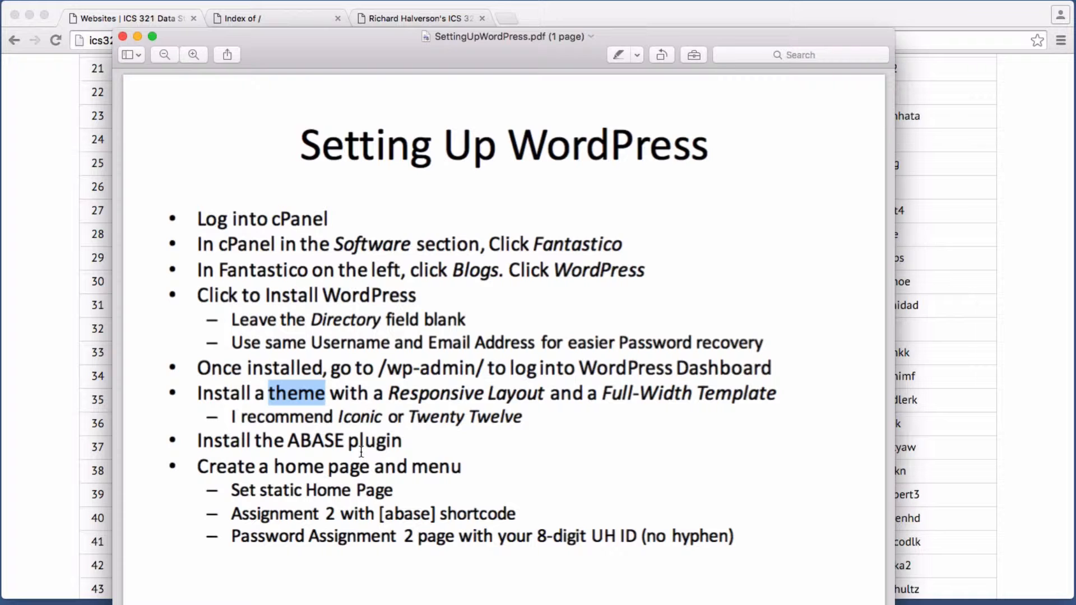
pyautogui.doubleClick(328, 440)
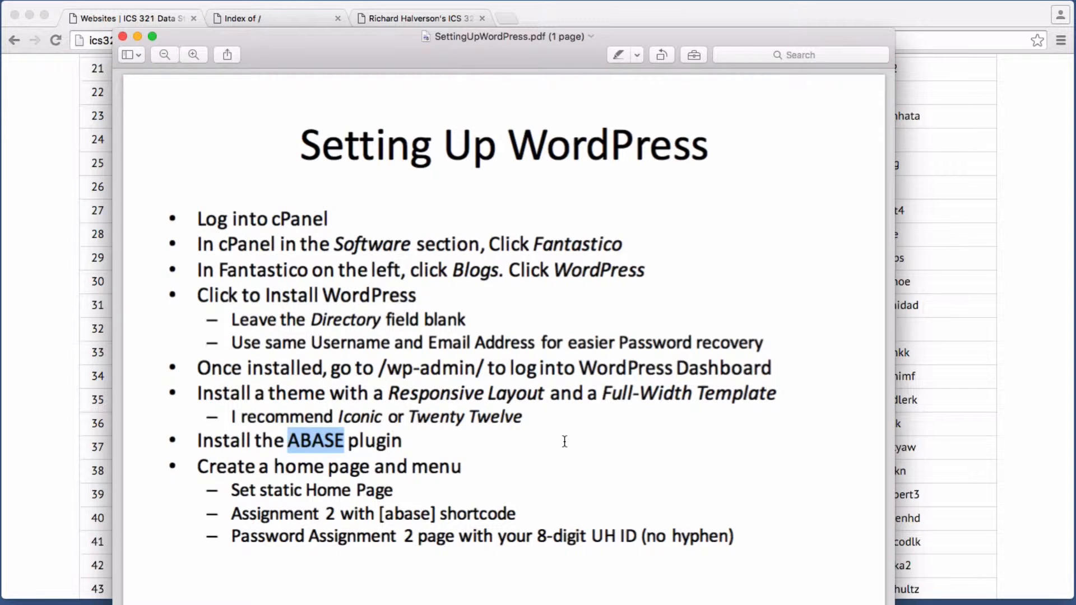
pyautogui.scroll(-1, 565, 441)
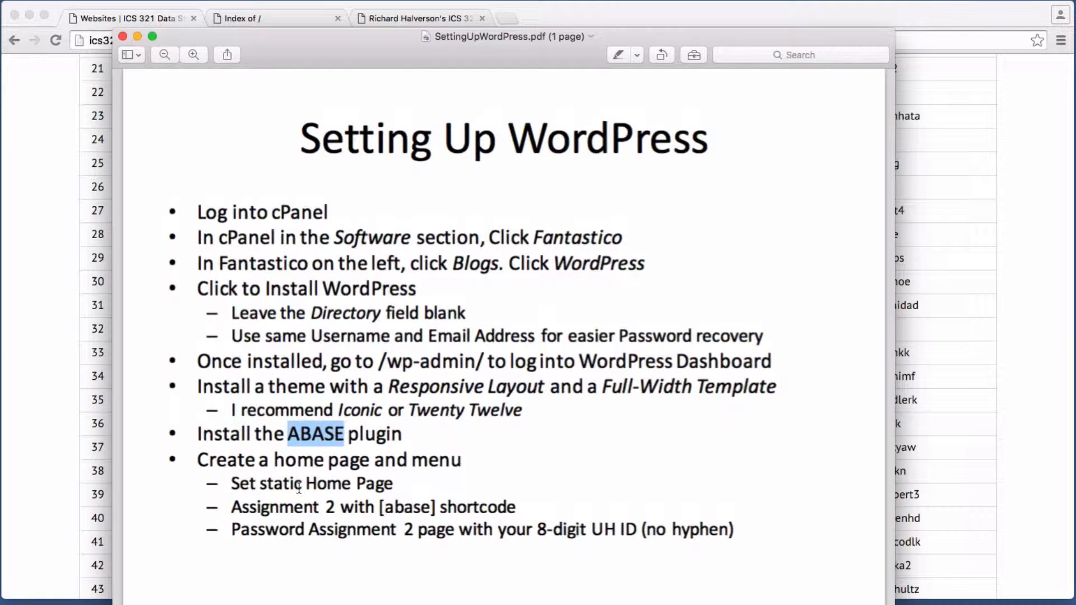
pyautogui.doubleClick(309, 484)
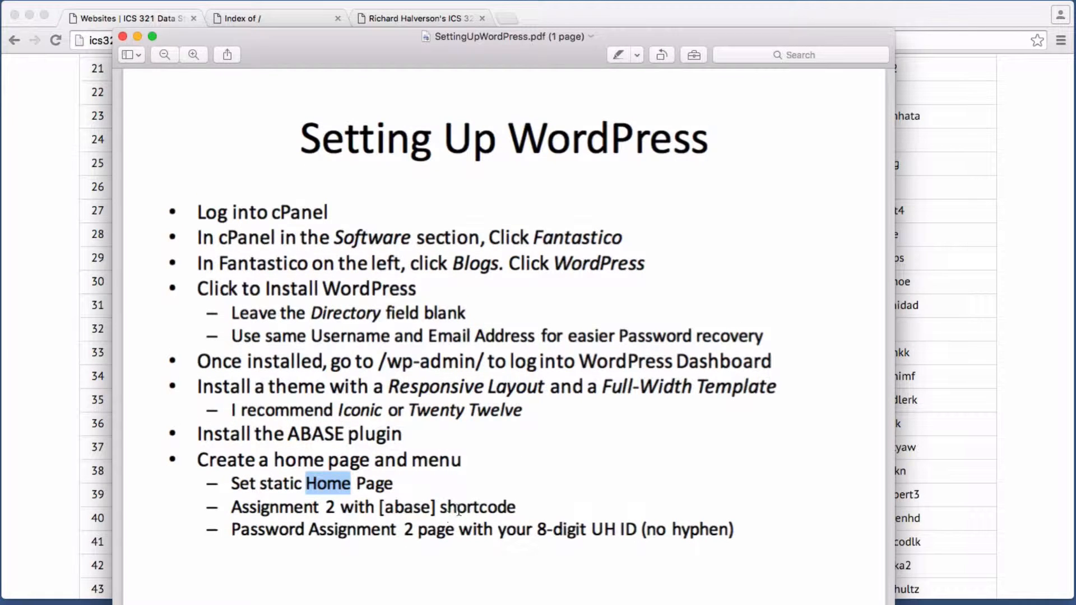
pyautogui.click(605, 542)
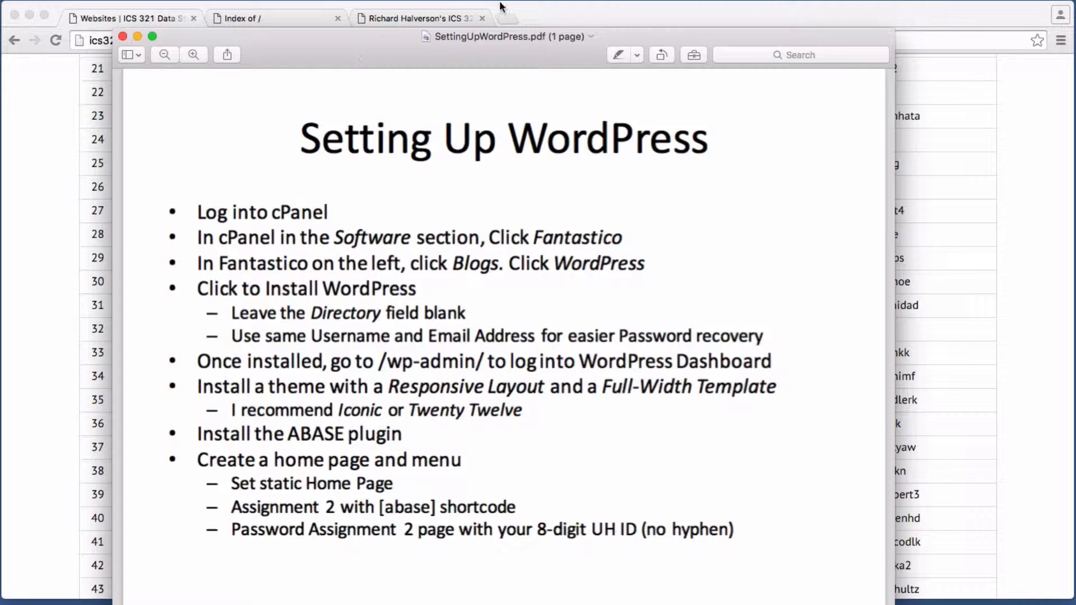
pyautogui.doubleClick(300, 210)
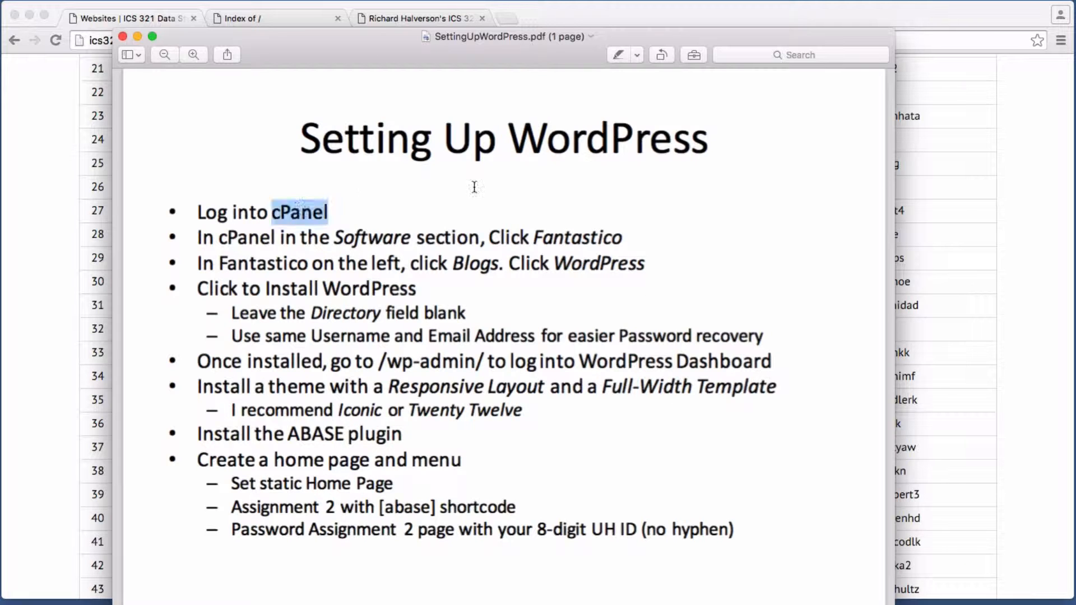
pyautogui.click(1052, 250)
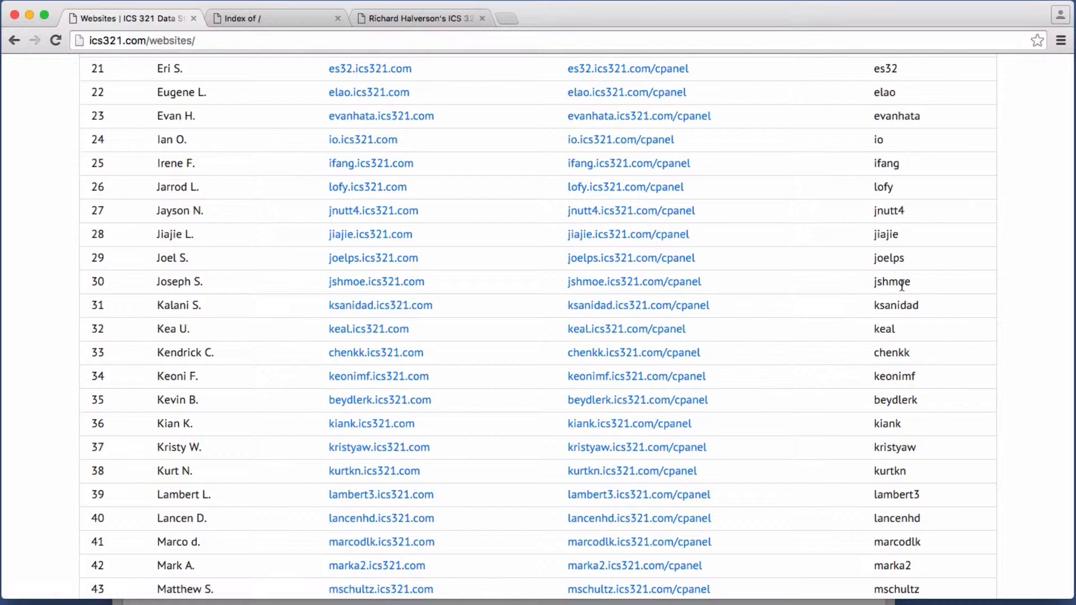
# Step: Log into cPanel through your site's /cpanel link with your hosting username and password
pyautogui.click(643, 291)
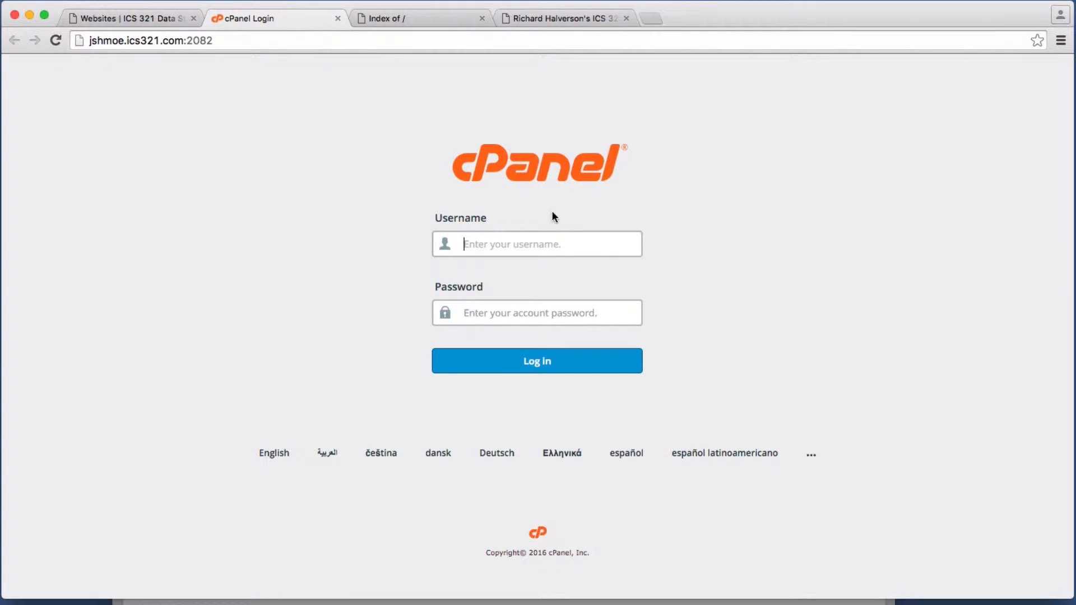
pyautogui.write('jshmoep')
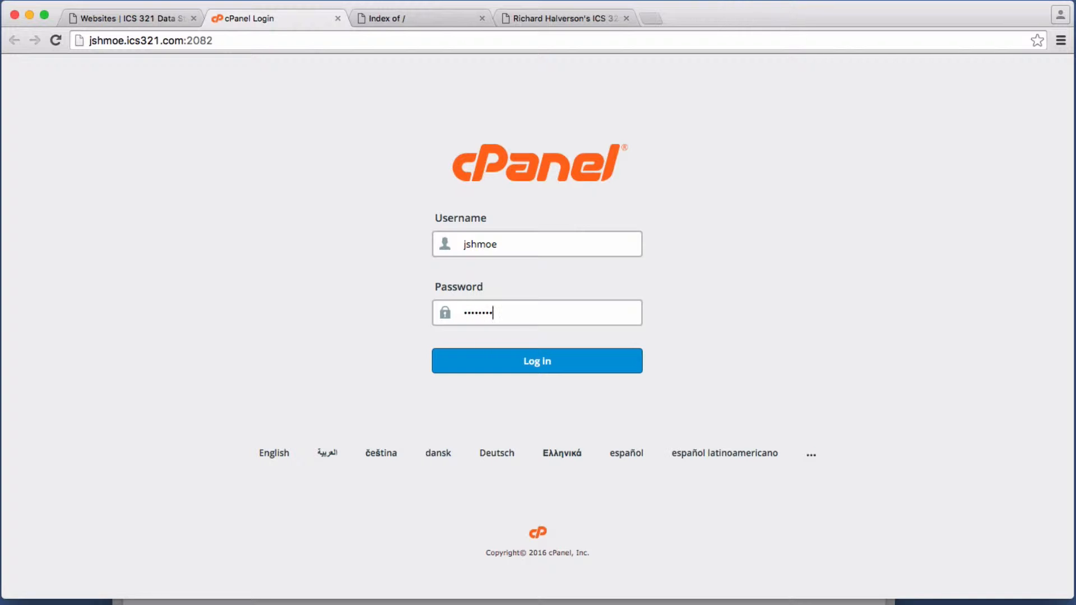
pyautogui.click(529, 360)
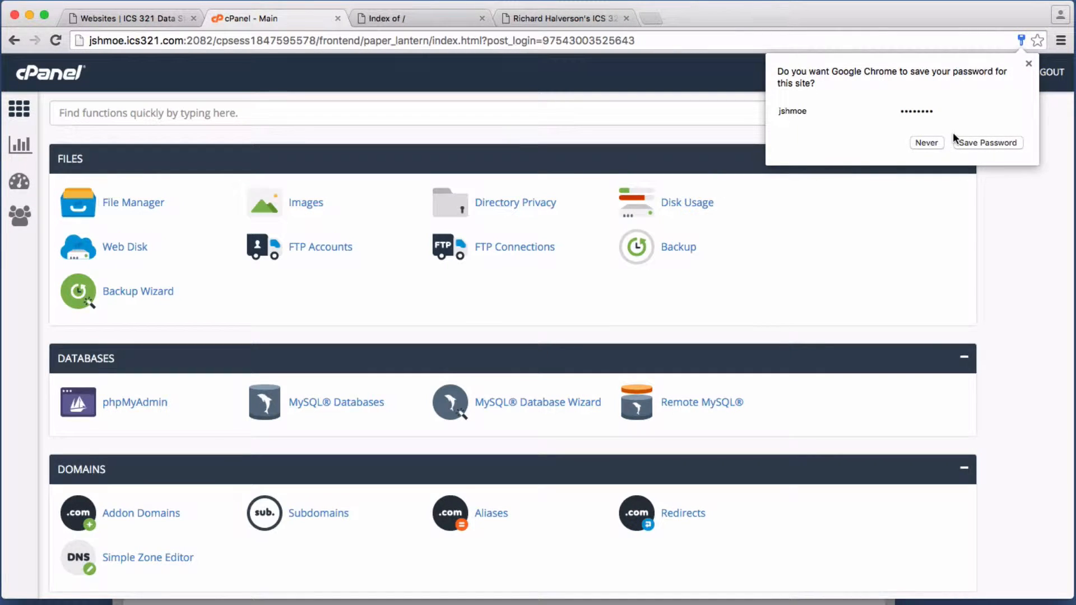
# Step: Save the cPanel password in Chrome and scroll down to the Software section with Fantastico F3
pyautogui.click(973, 143)
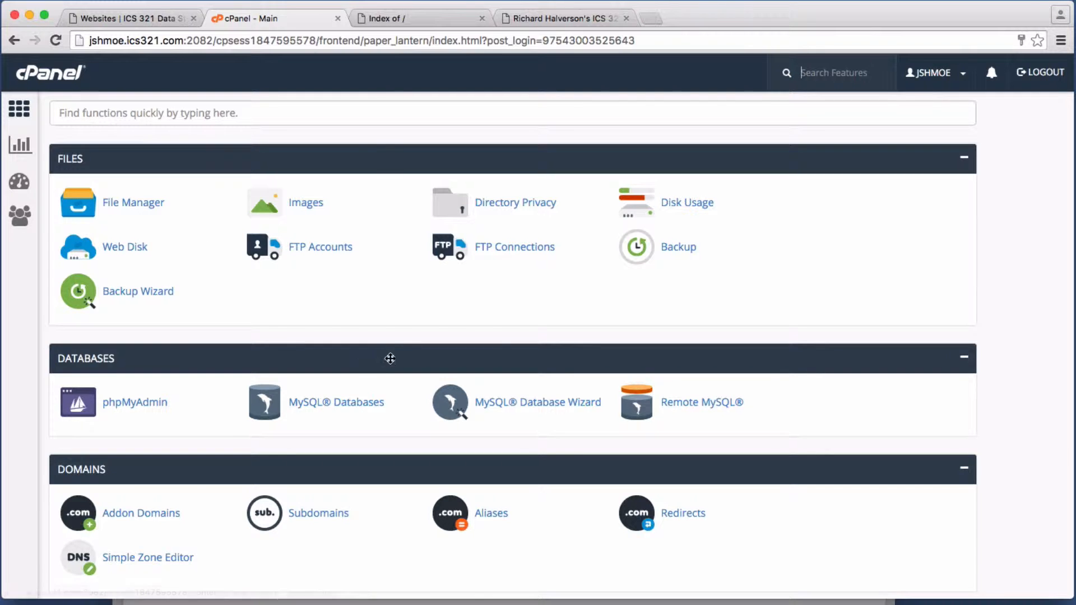
pyautogui.scroll(-1, 392, 348)
pyautogui.scroll(-3, 392, 348)
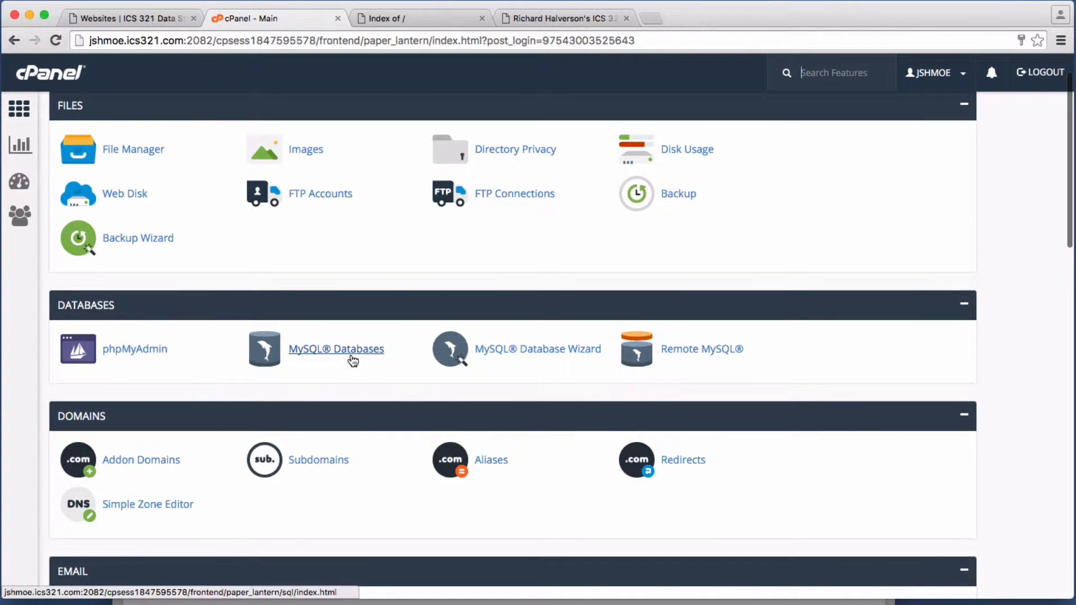
pyautogui.scroll(-10, 370, 371)
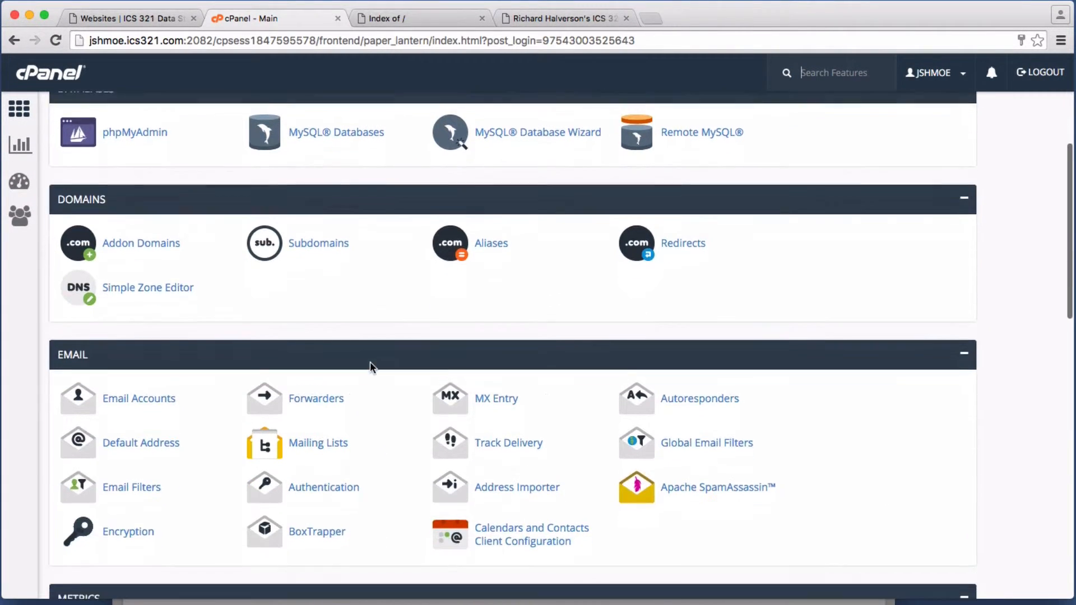
pyautogui.scroll(4, 370, 362)
pyautogui.scroll(-17, 370, 361)
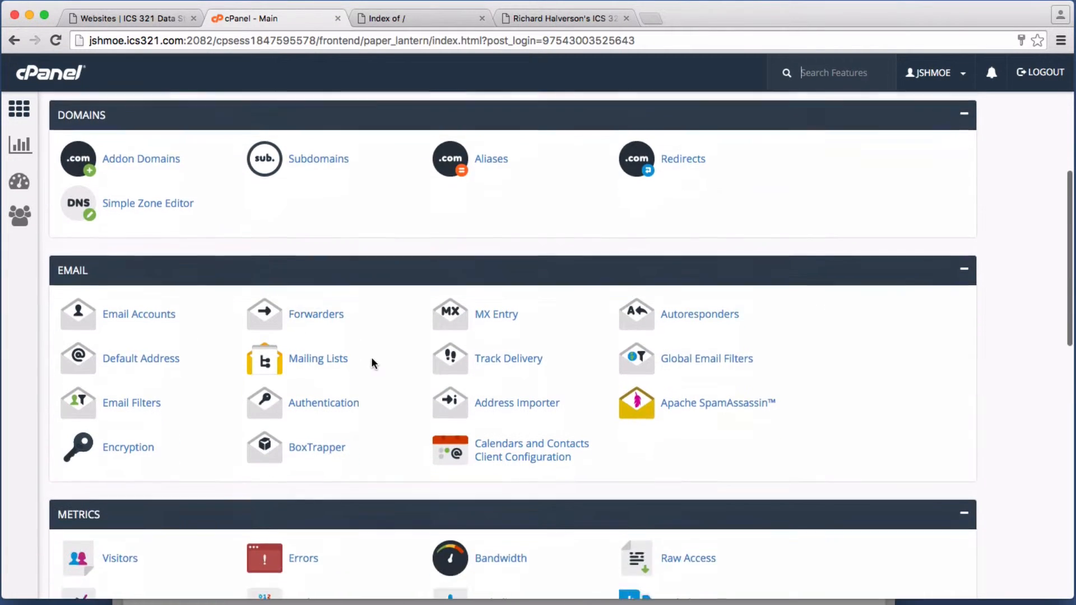
pyautogui.scroll(-12, 371, 361)
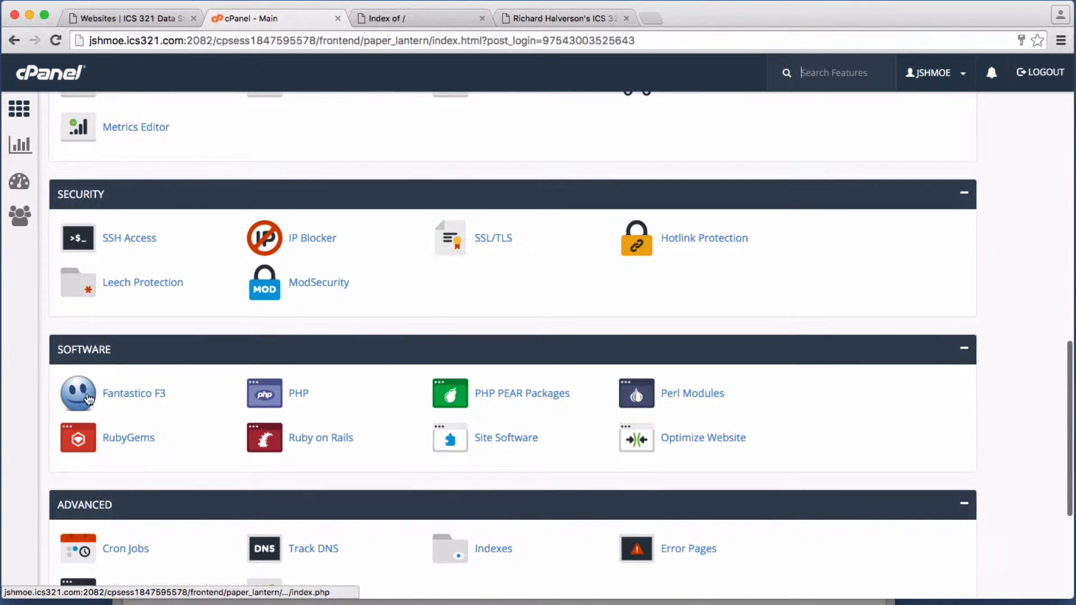
# Step: In Fantastico F3, open Blogs > WordPress and start installing a new copy of WordPress 4.1.1
pyautogui.click(139, 401)
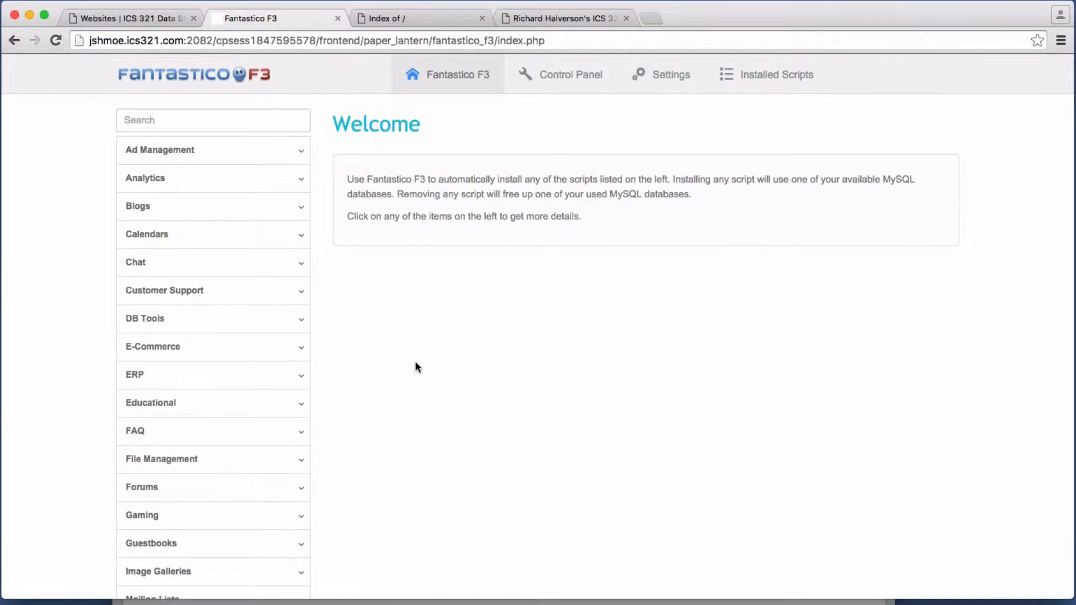
pyautogui.click(300, 209)
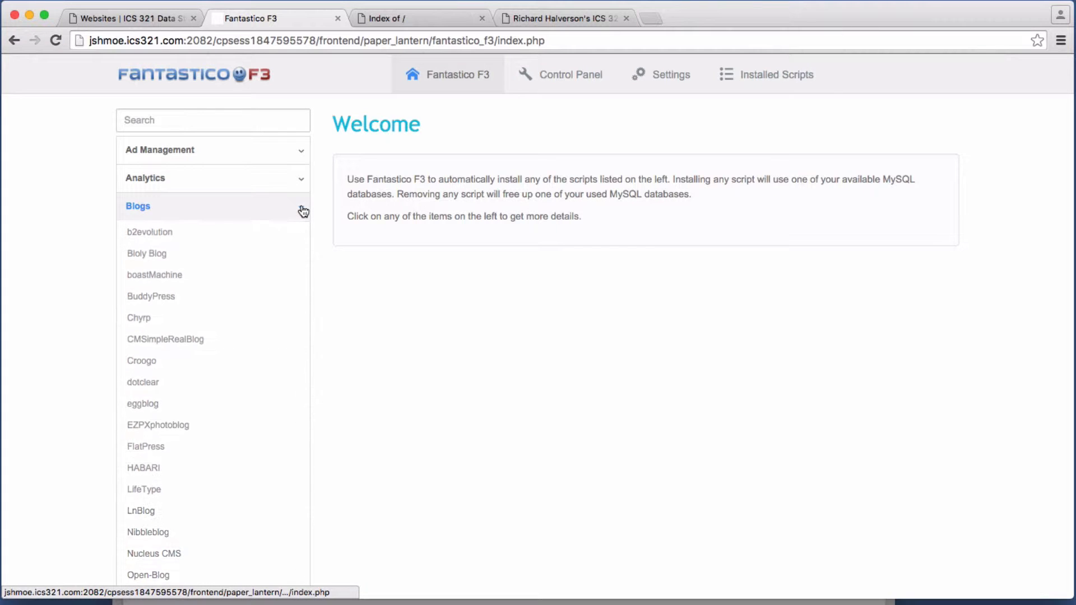
pyautogui.scroll(-5, 241, 317)
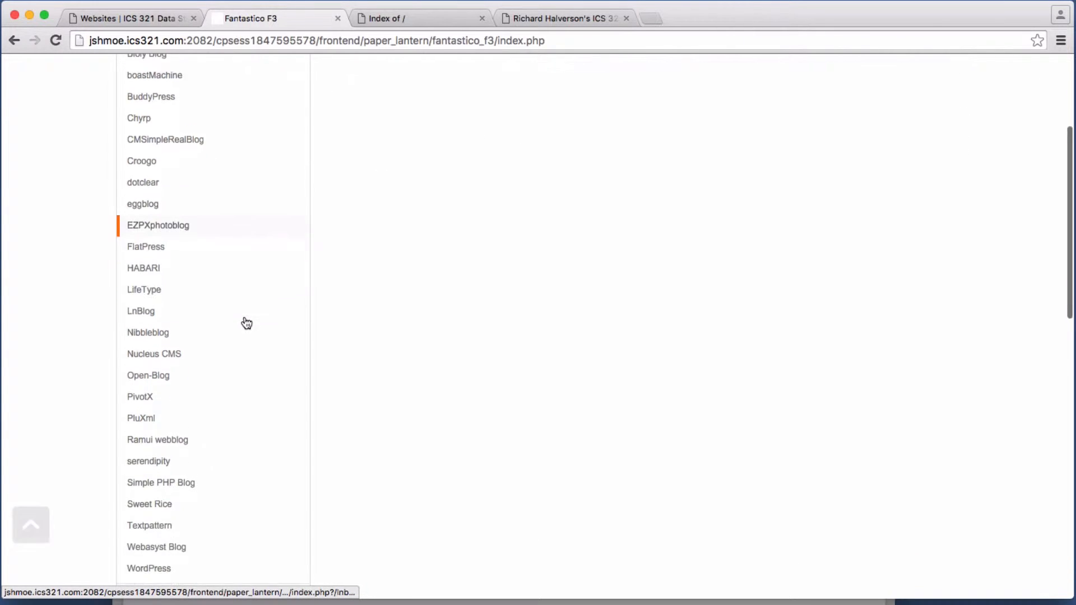
pyautogui.scroll(-2, 250, 318)
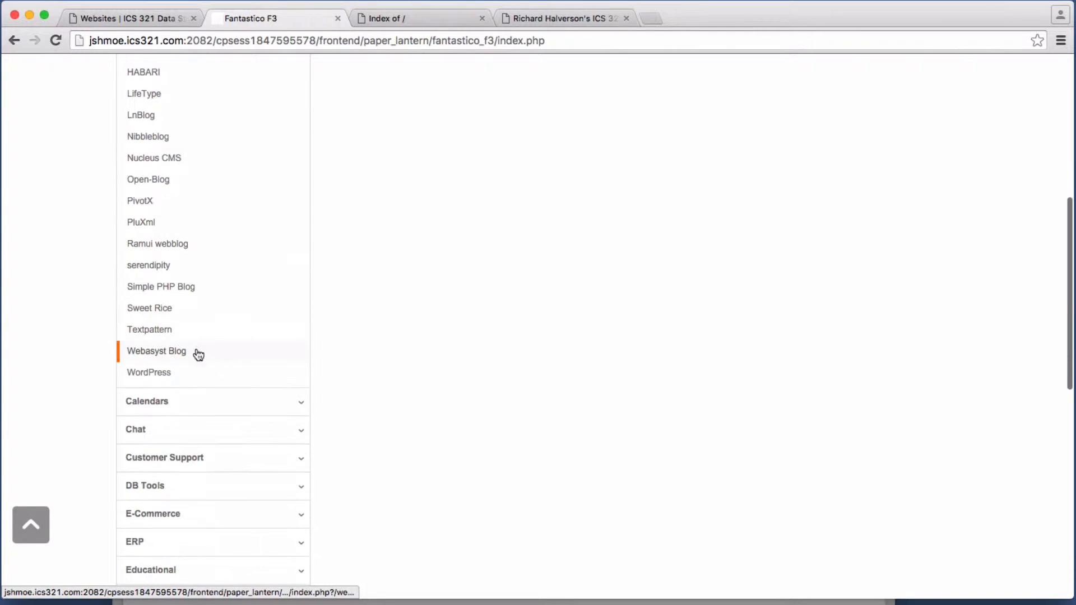
pyautogui.click(164, 373)
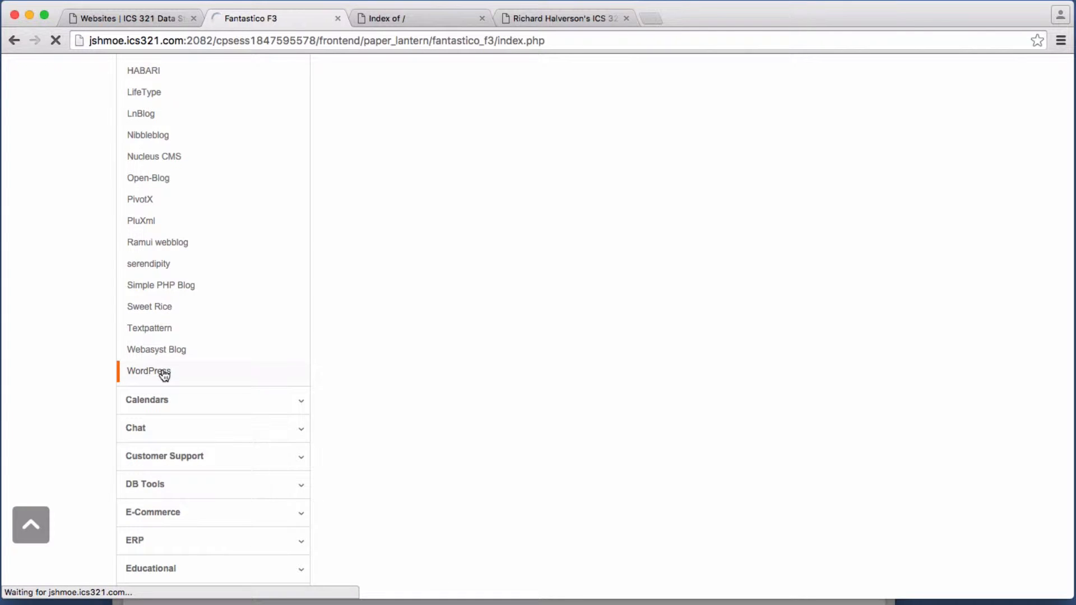
pyautogui.scroll(-5, 747, 316)
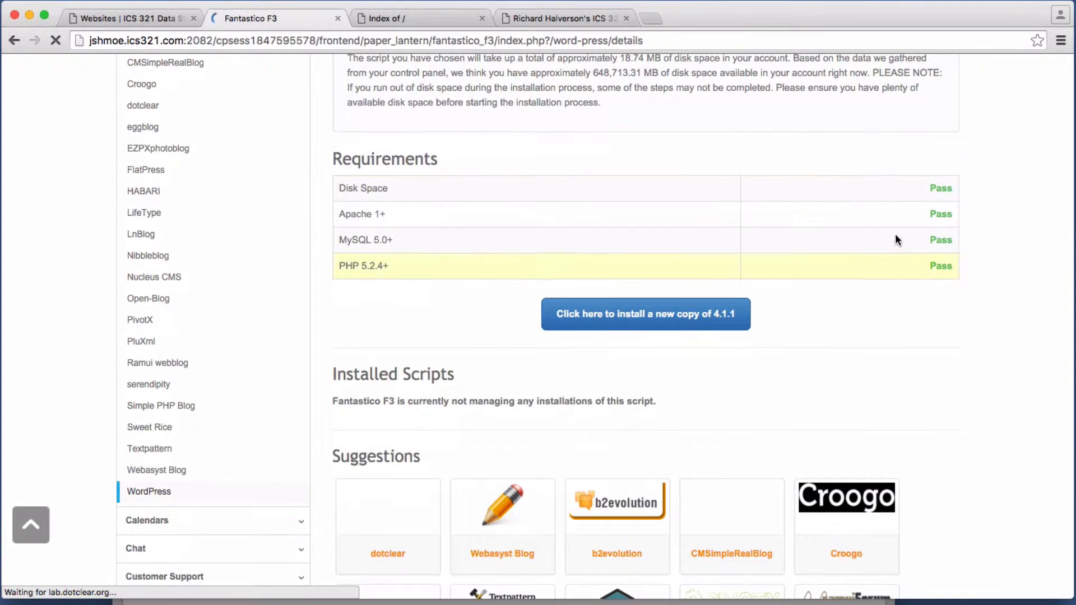
pyautogui.click(654, 319)
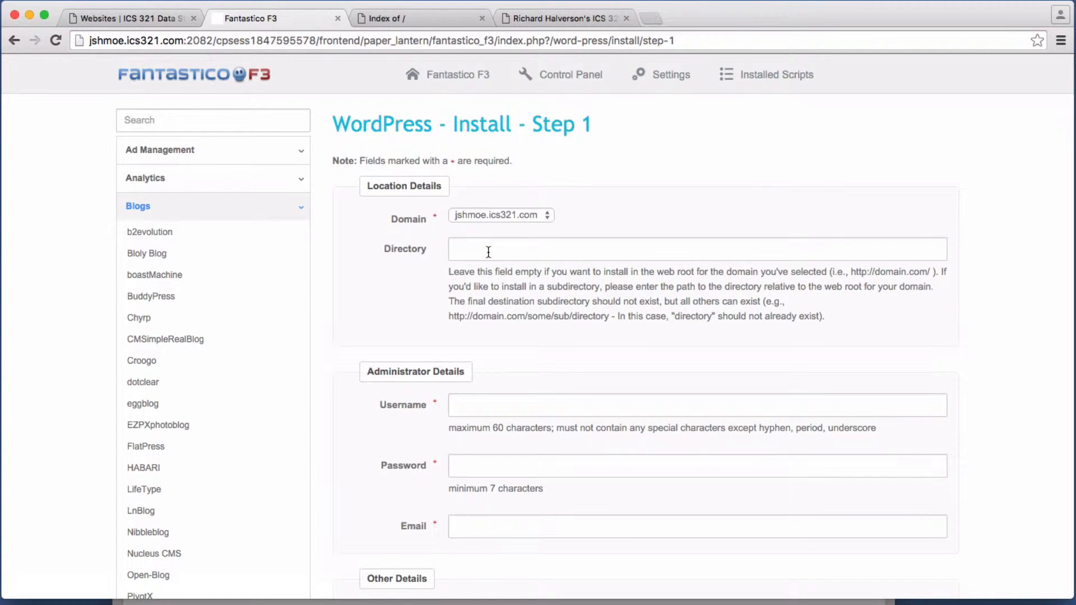
# Step: Enter the administrator username, password and e-mail address, leaving Directory blank for the domain root
pyautogui.click(556, 405)
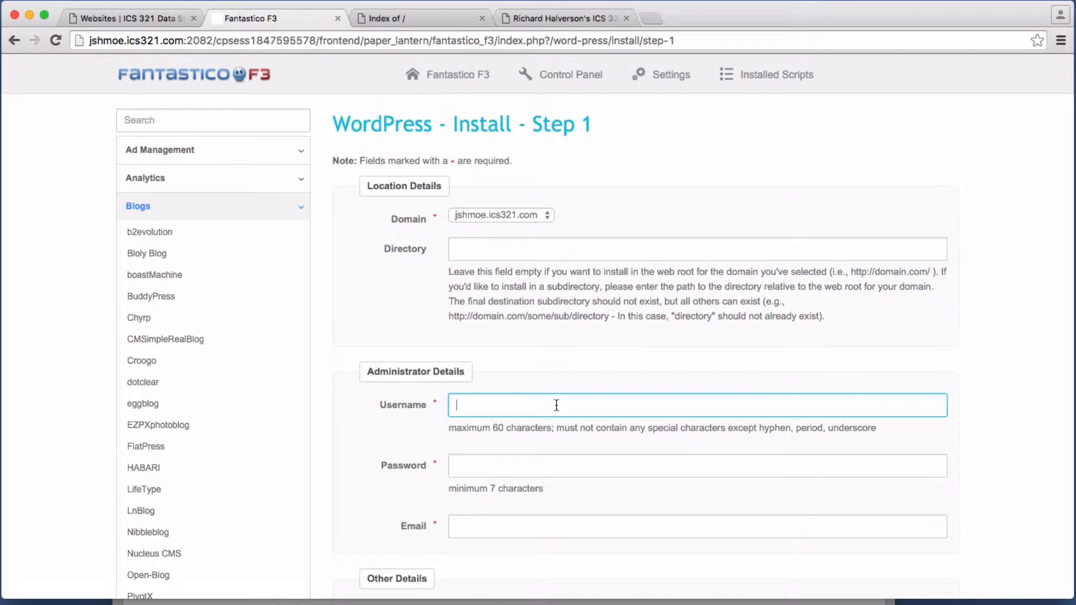
pyautogui.write('jshmoe')
pyautogui.click(557, 468)
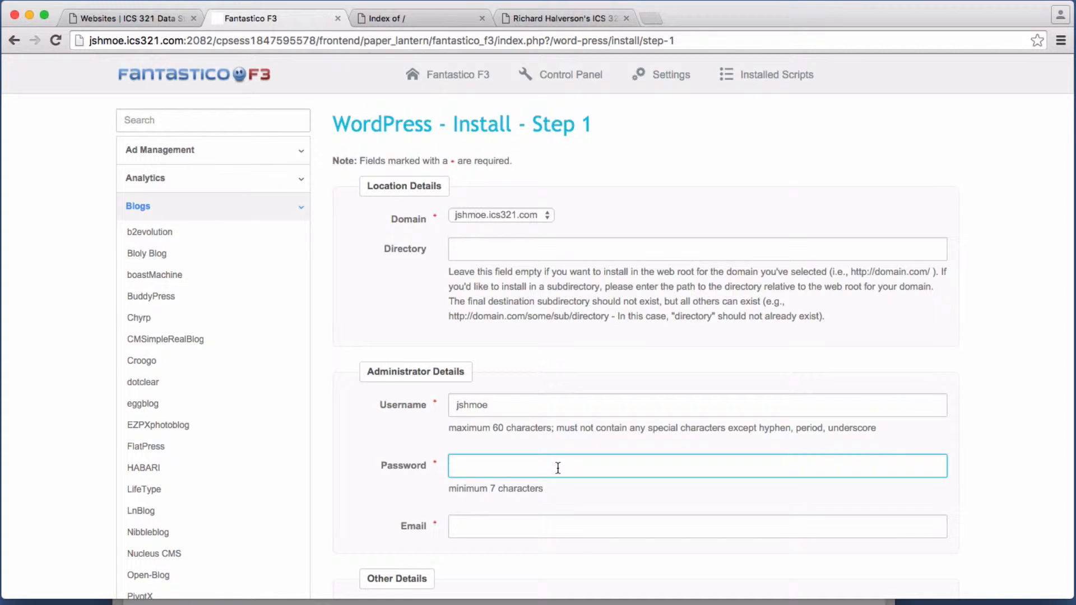
pyautogui.write('12345678')
pyautogui.click(984, 0)
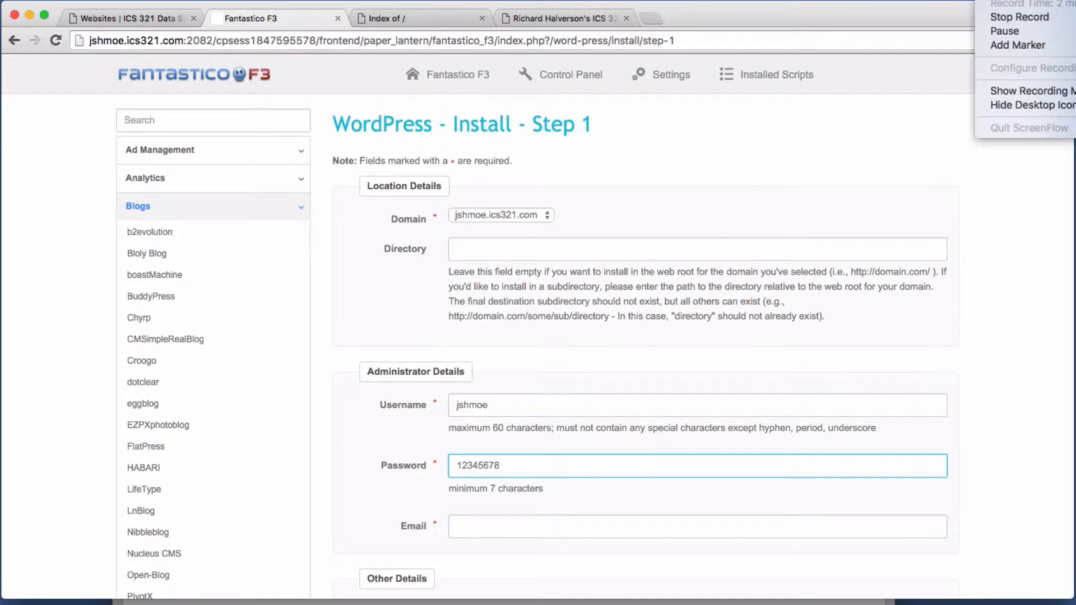
pyautogui.click(997, 31)
pyautogui.scroll(-5, 755, 406)
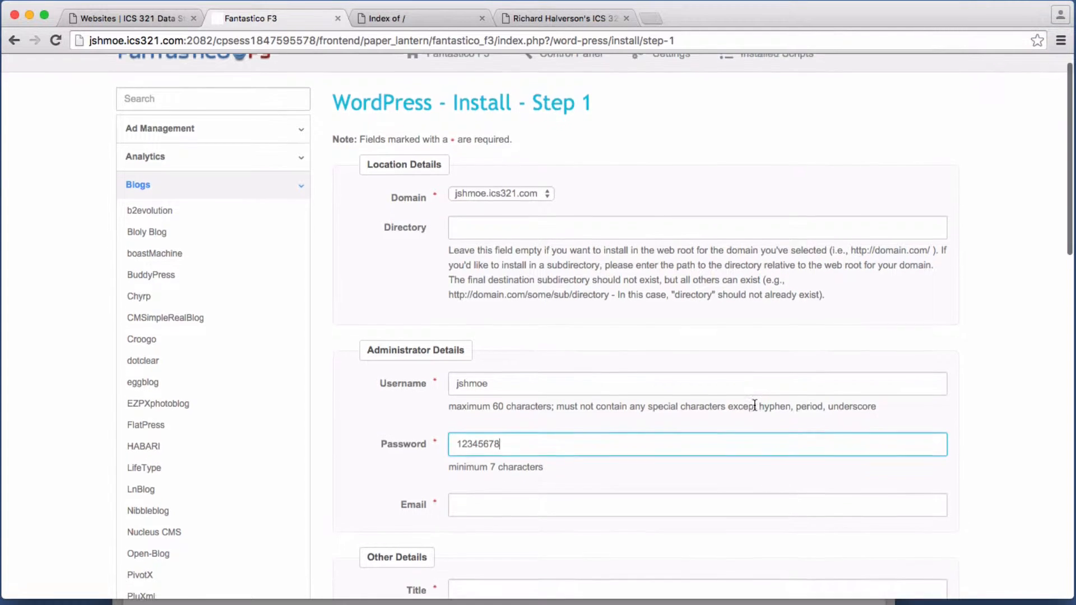
pyautogui.click(565, 410)
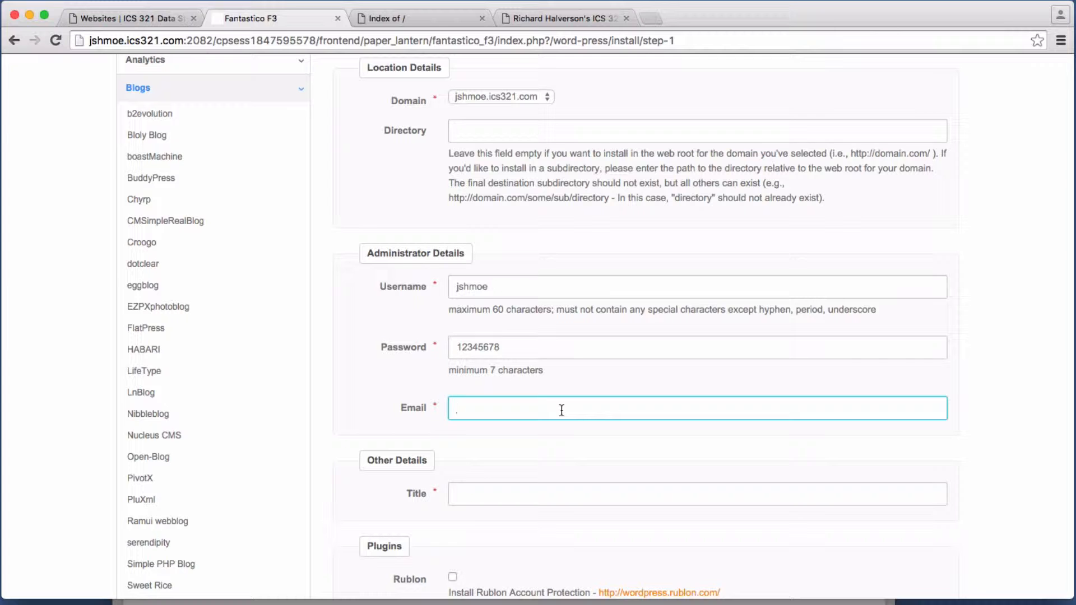
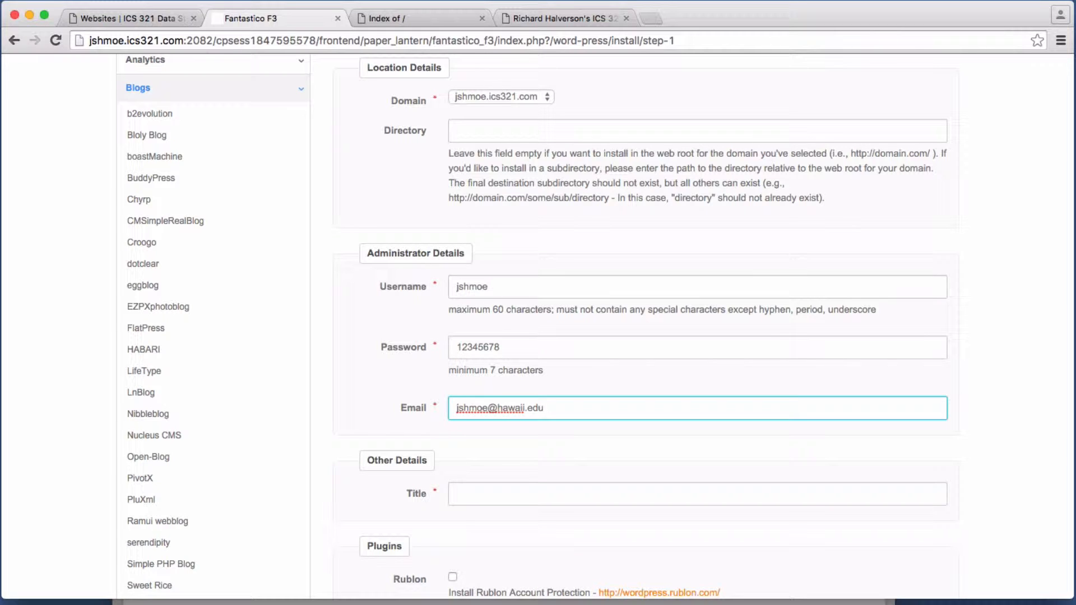
pyautogui.scroll(-3, 562, 453)
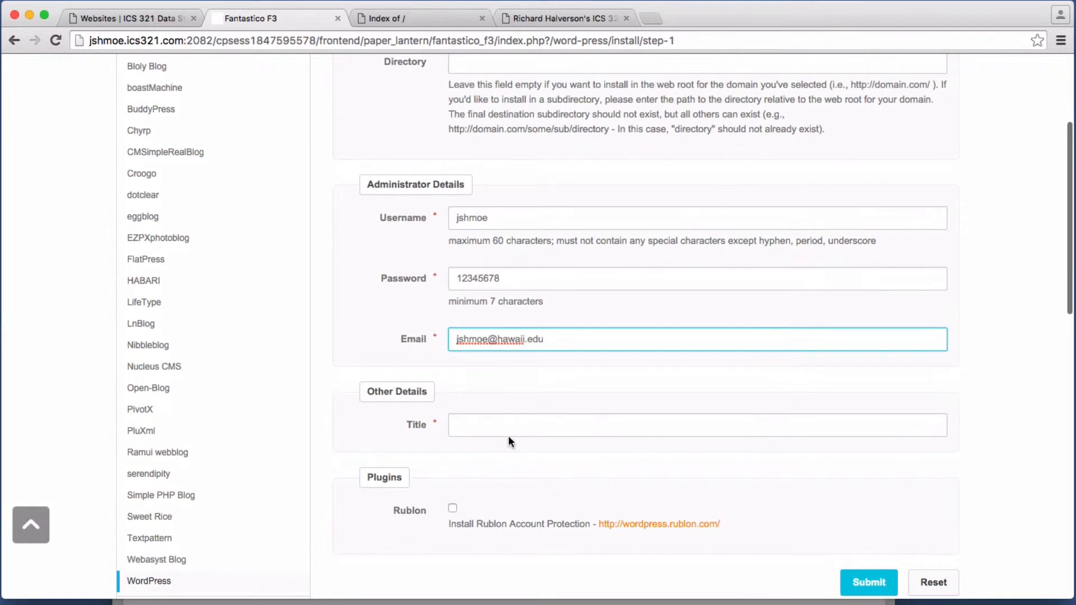
# Step: Title the site 'My ICS 321 Assignment Repository', then submit and confirm the installation
pyautogui.click(514, 429)
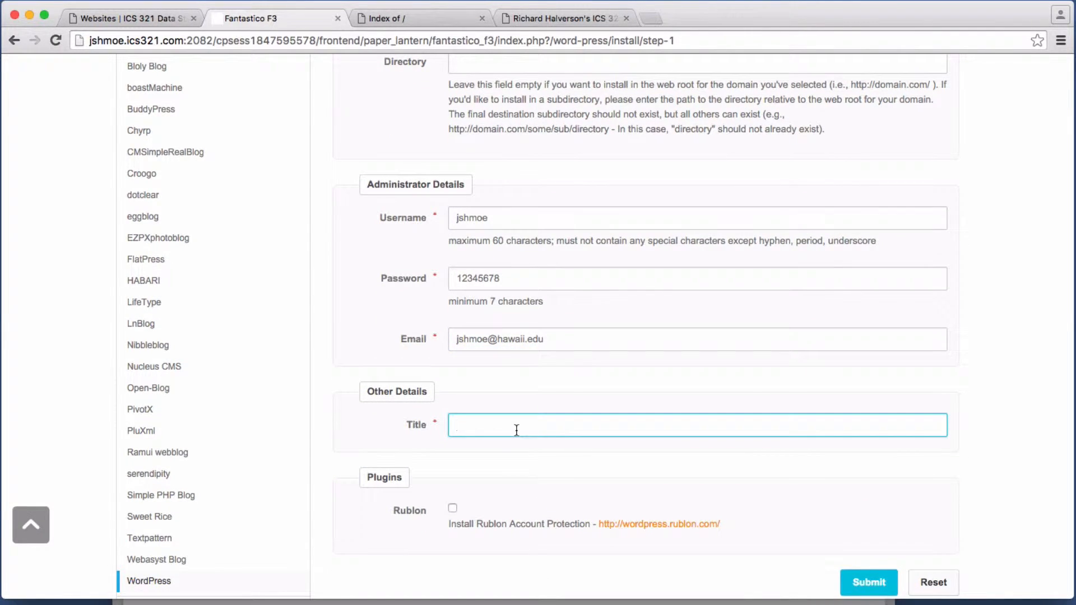
pyautogui.write('M')
pyautogui.write('y ICS 321 Assignment Repo')
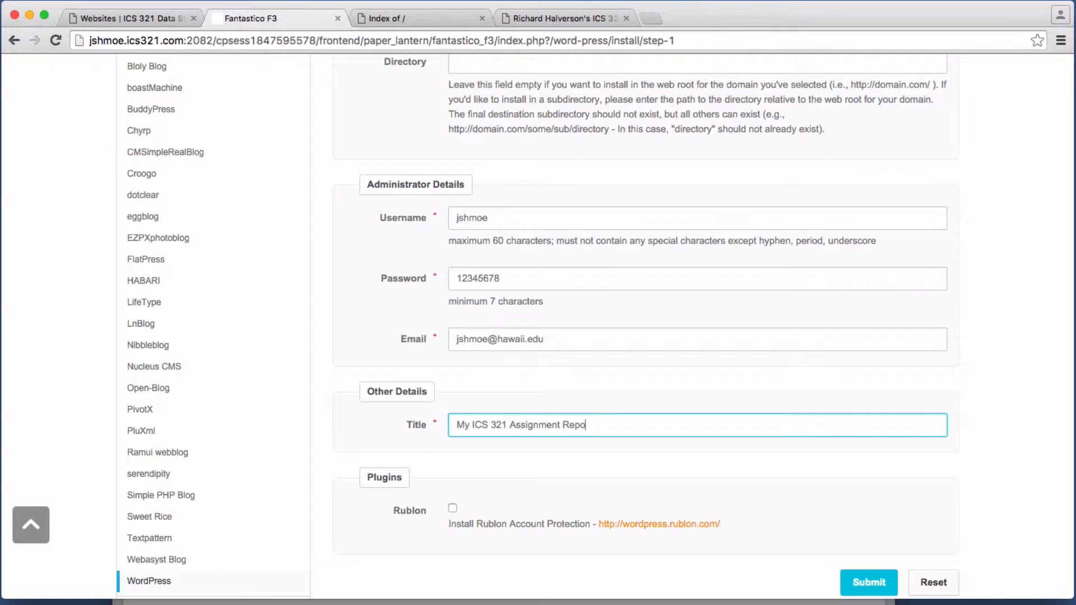
pyautogui.write('sitory')
pyautogui.scroll(-3, 893, 540)
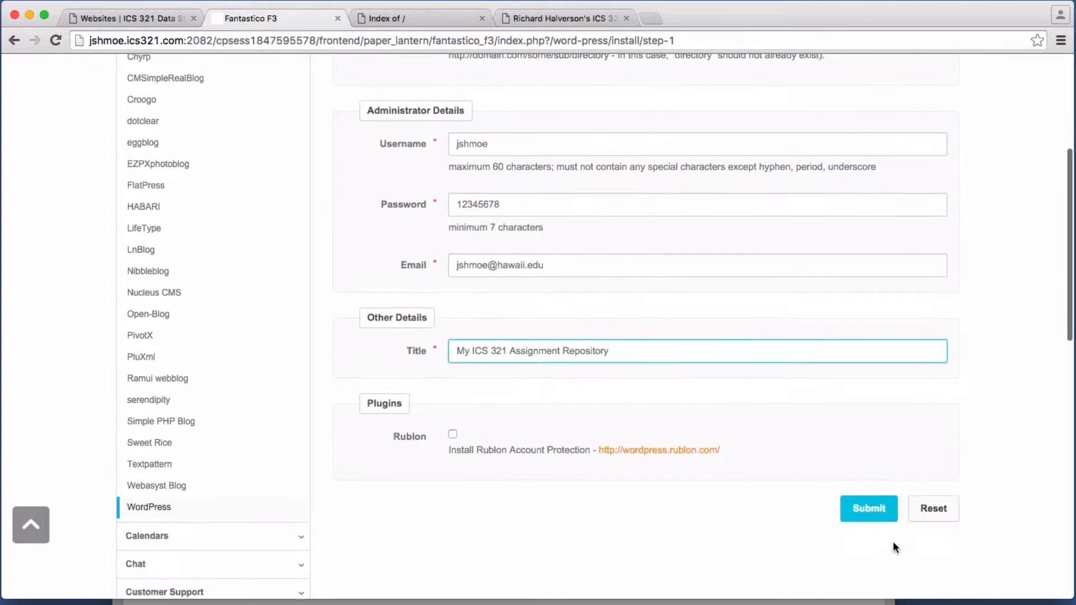
pyautogui.click(878, 499)
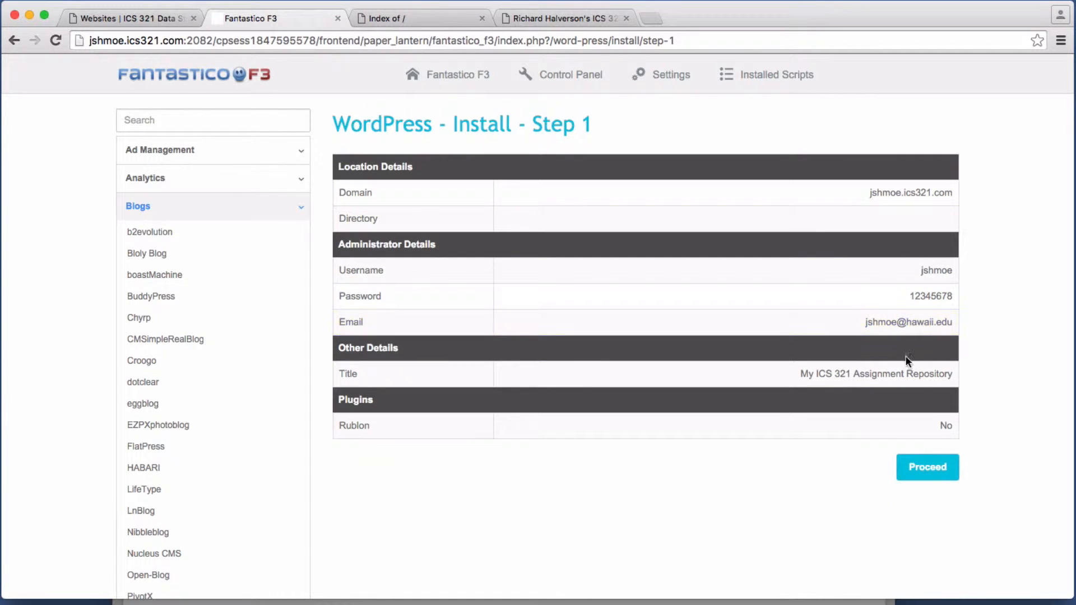
pyautogui.click(939, 475)
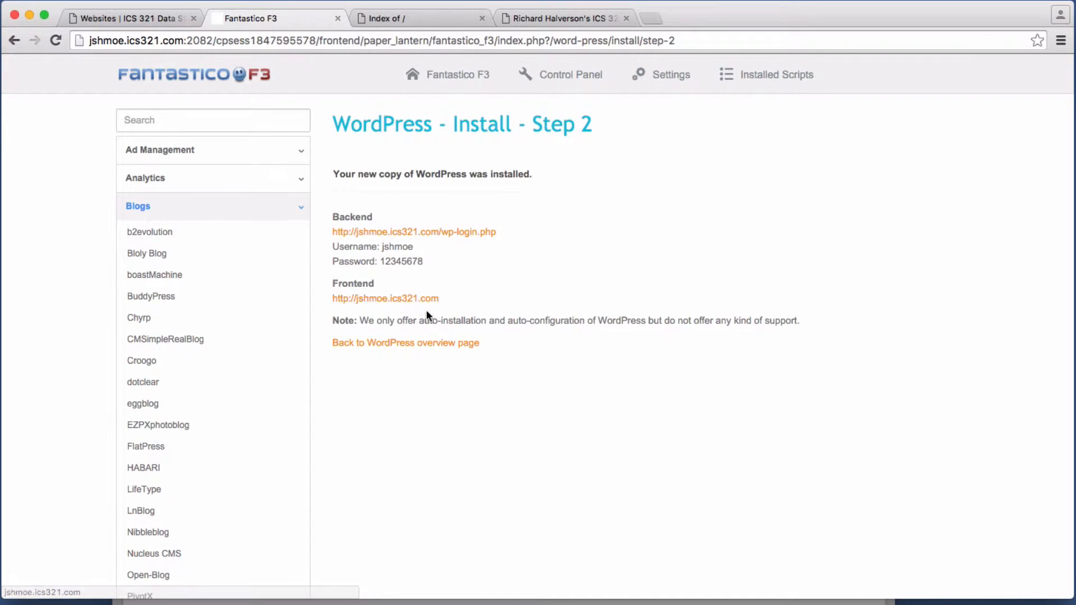
# Step: Browse the new site's Hello world! page, then switch to the setup instructions PDF in Preview
pyautogui.click(416, 21)
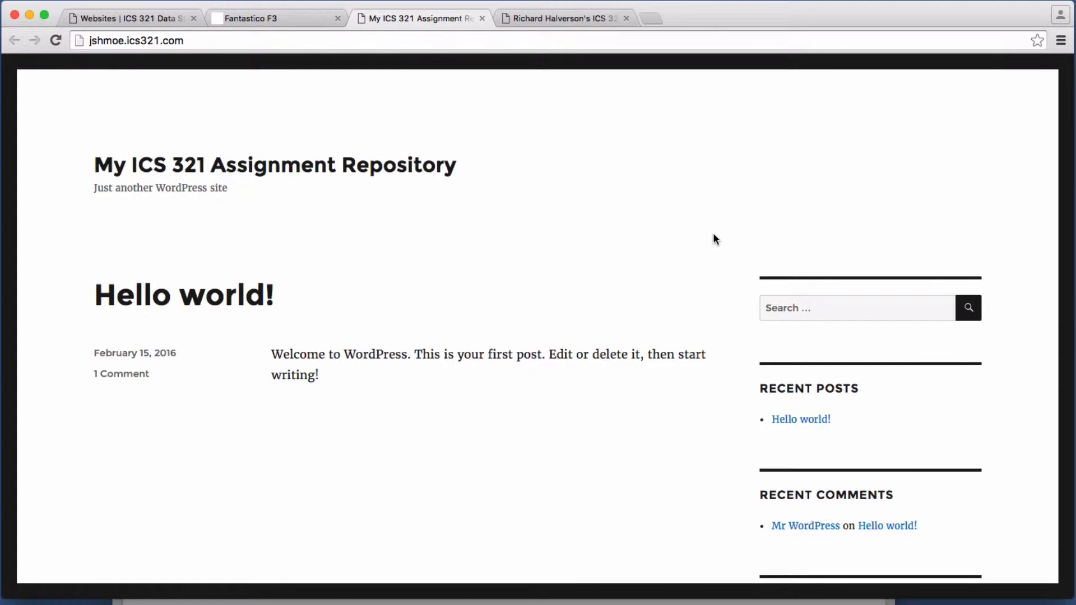
pyautogui.scroll(-3, 713, 235)
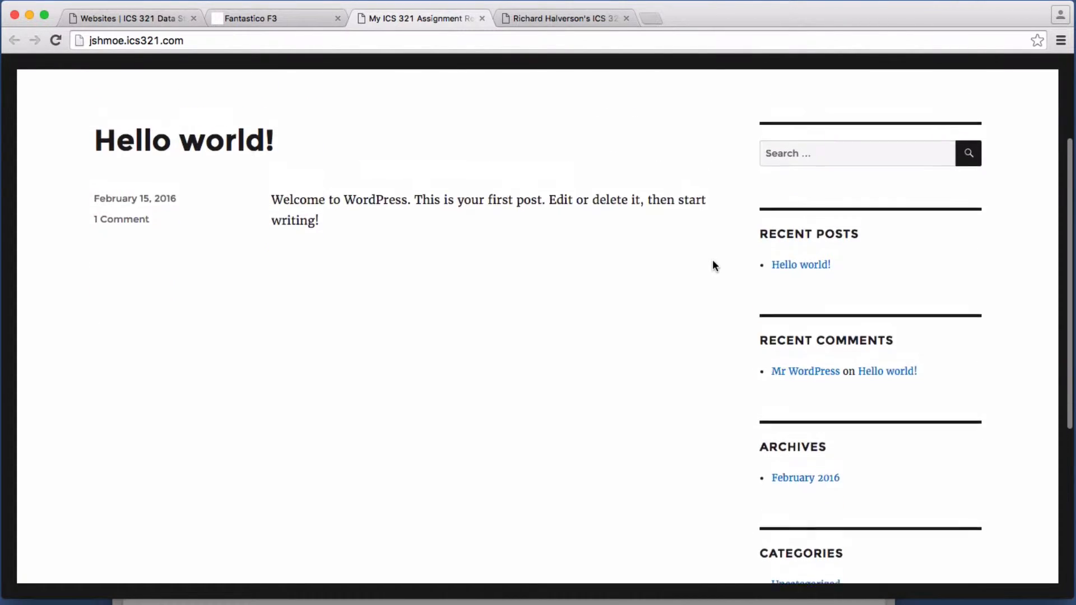
pyautogui.scroll(2, 713, 261)
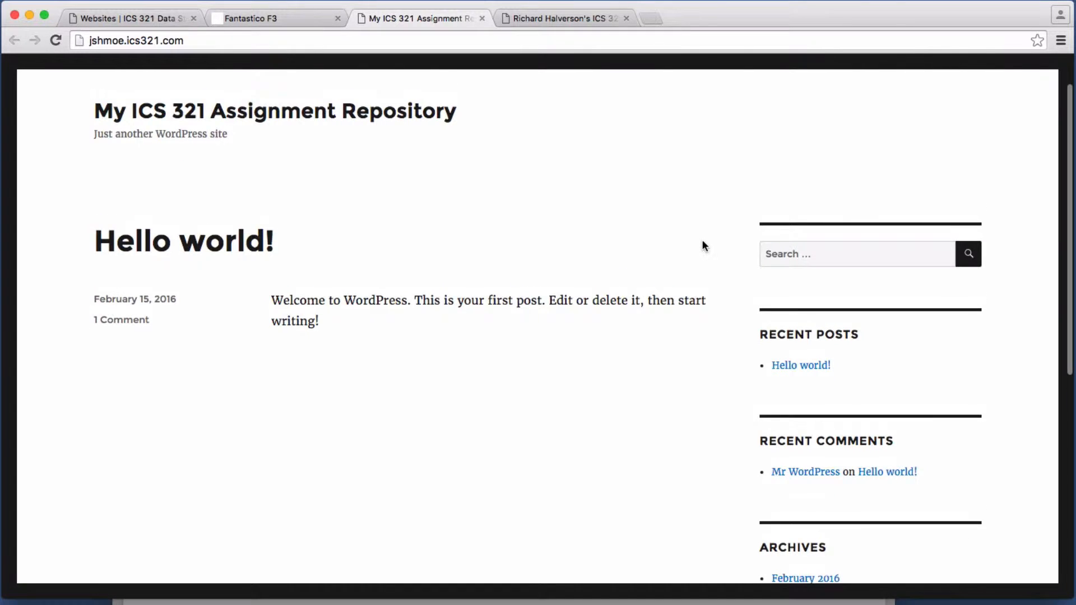
pyautogui.scroll(2, 703, 242)
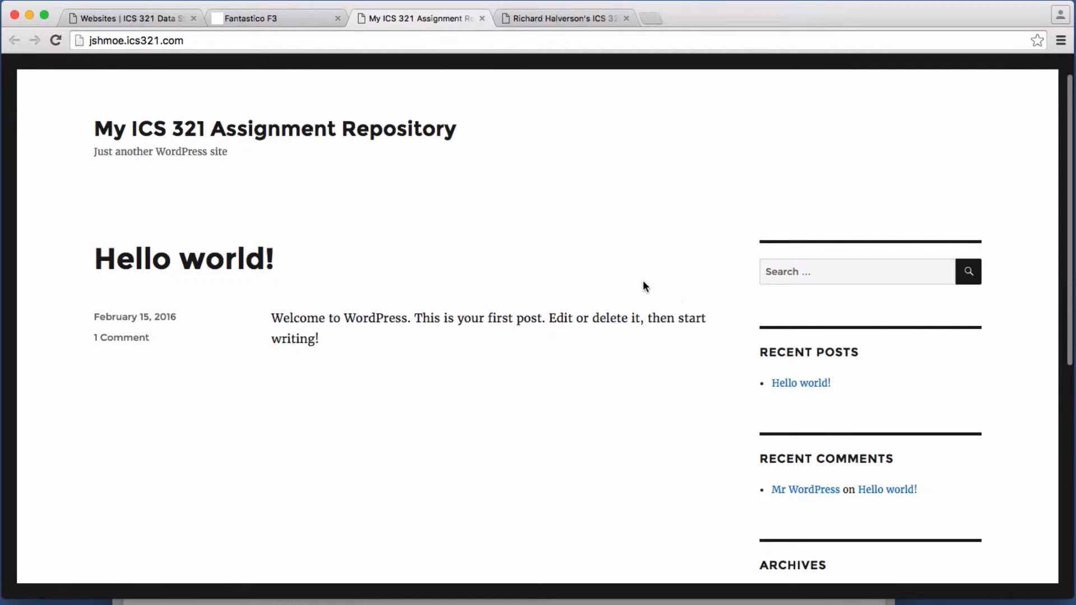
pyautogui.scroll(1, 650, 277)
pyautogui.scroll(-5, 650, 277)
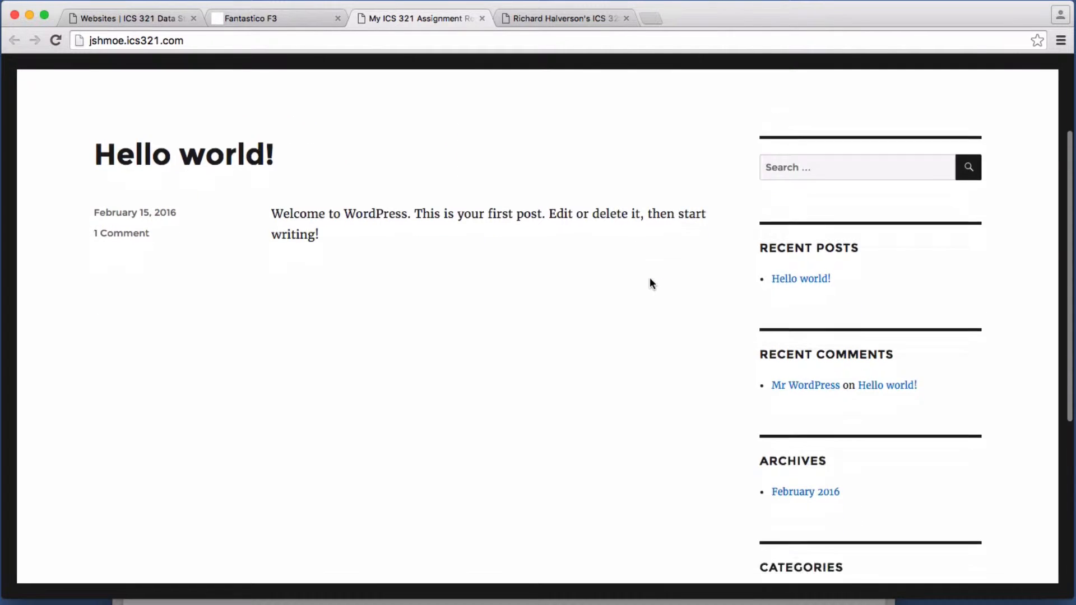
pyautogui.scroll(3, 650, 277)
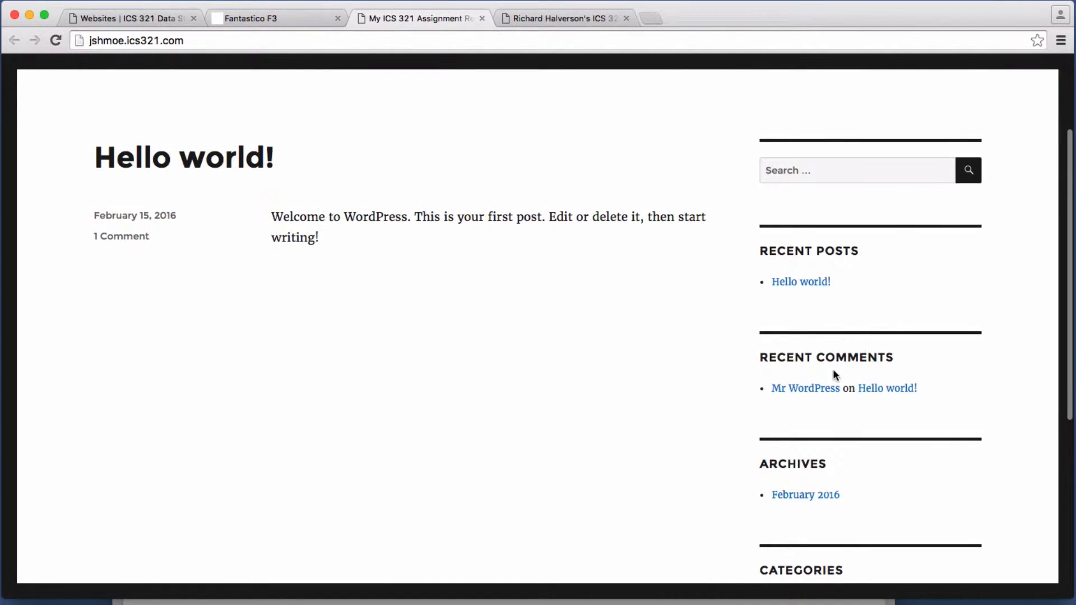
pyautogui.scroll(-1, 583, 336)
pyautogui.scroll(5, 559, 328)
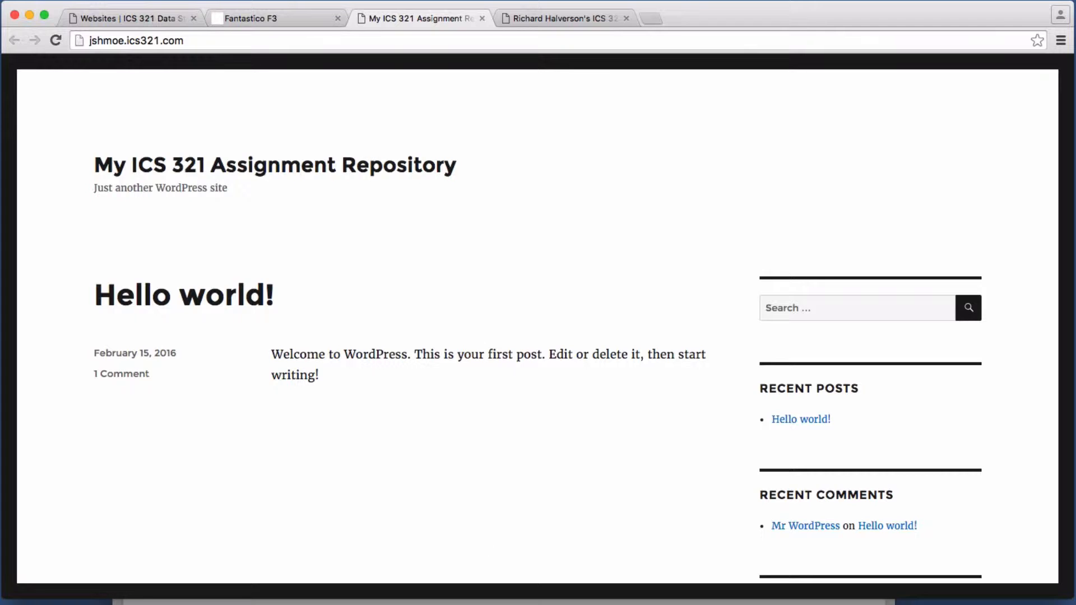
pyautogui.press('super+Tab')
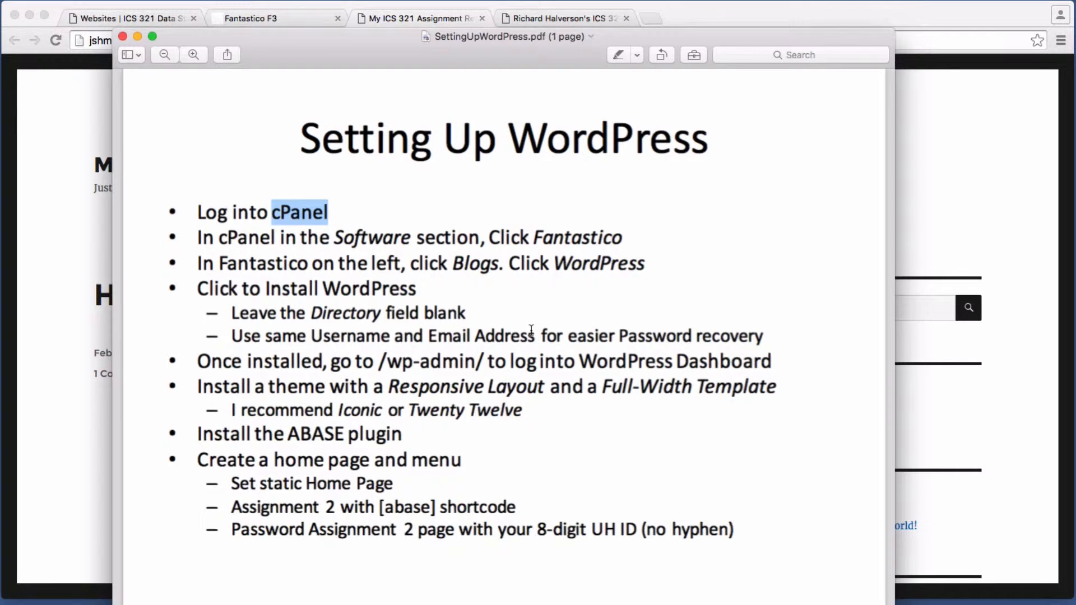
# Step: Highlight the '/wp-admin', 'Responsive Layout' and 'Full-Width Template' steps in the PDF, then return to Chrome
pyautogui.moveTo(297, 361); pyautogui.dragTo(597, 364)
pyautogui.click(642, 377)
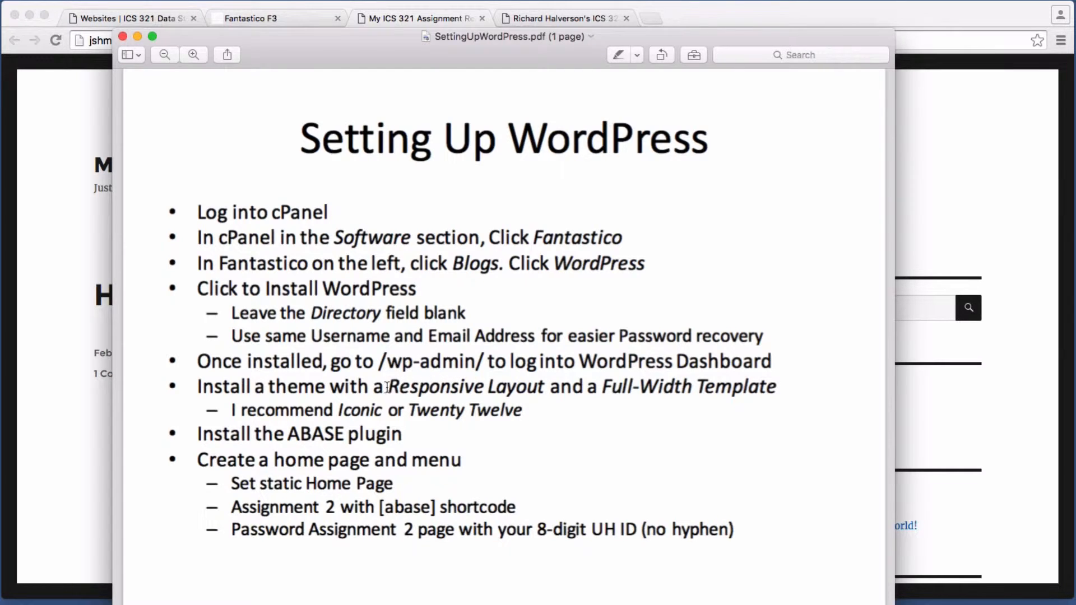
pyautogui.moveTo(390, 387); pyautogui.dragTo(507, 391)
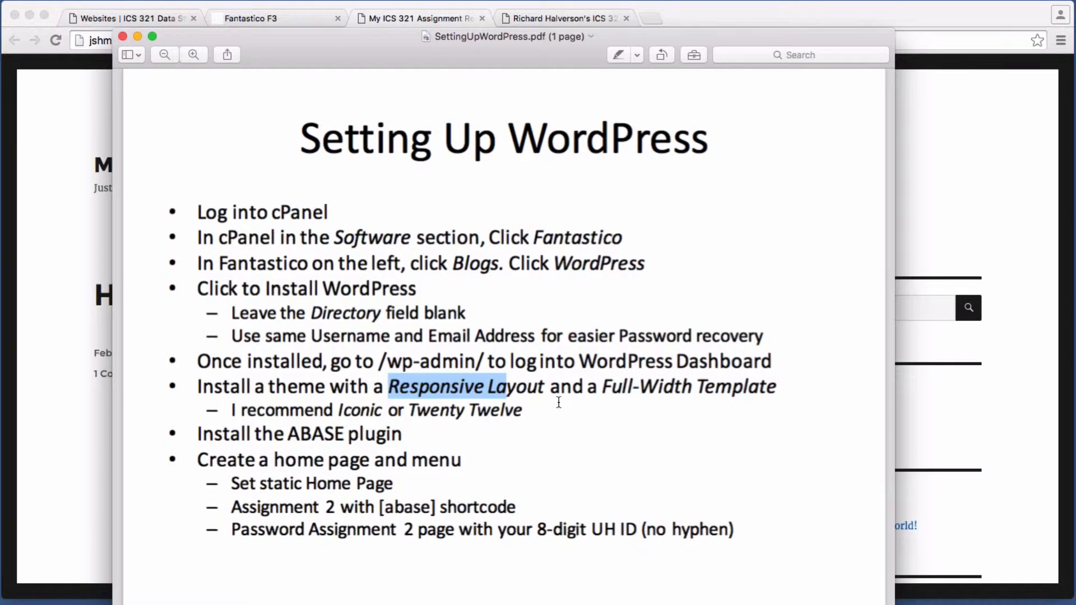
pyautogui.moveTo(604, 391); pyautogui.dragTo(741, 393)
pyautogui.click(648, 396)
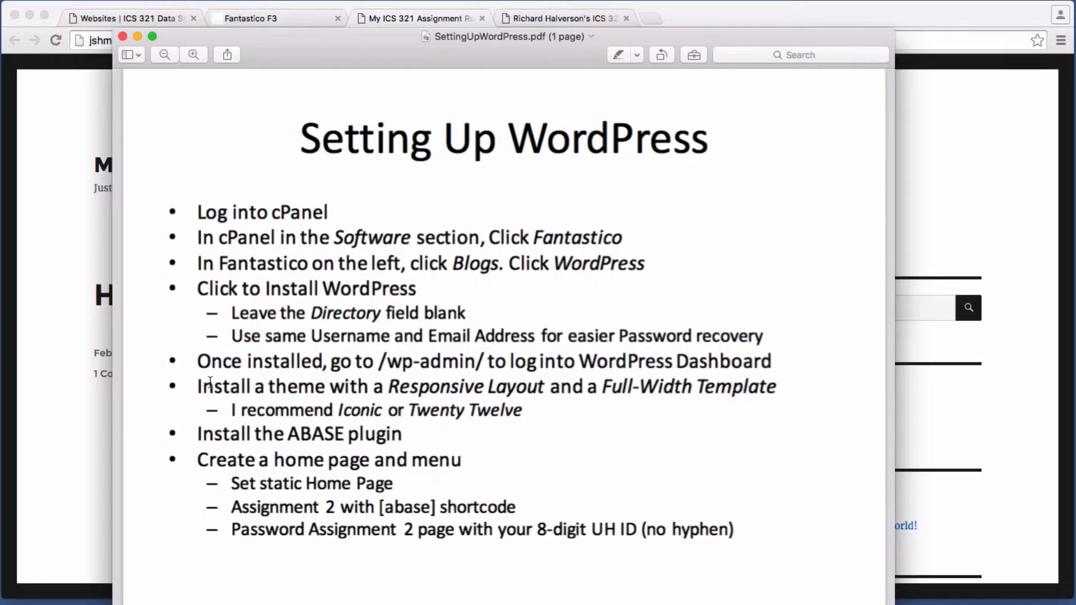
pyautogui.moveTo(380, 363); pyautogui.dragTo(473, 363)
pyautogui.click(140, 379)
pyautogui.click(73, 375)
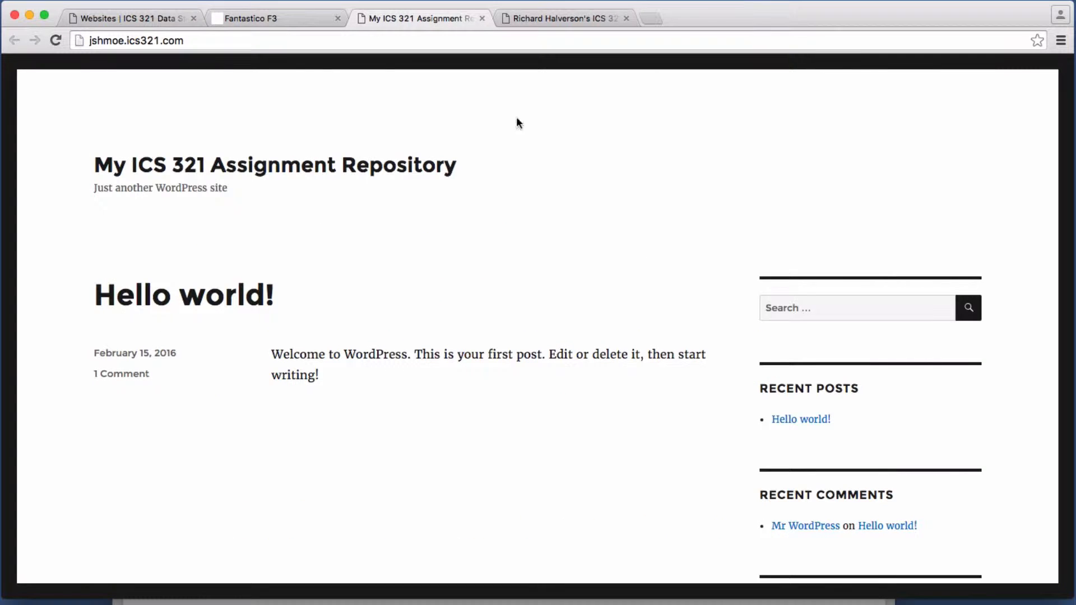
# Step: Append /wp-admin to the site address to load the WordPress login page
pyautogui.click(210, 40)
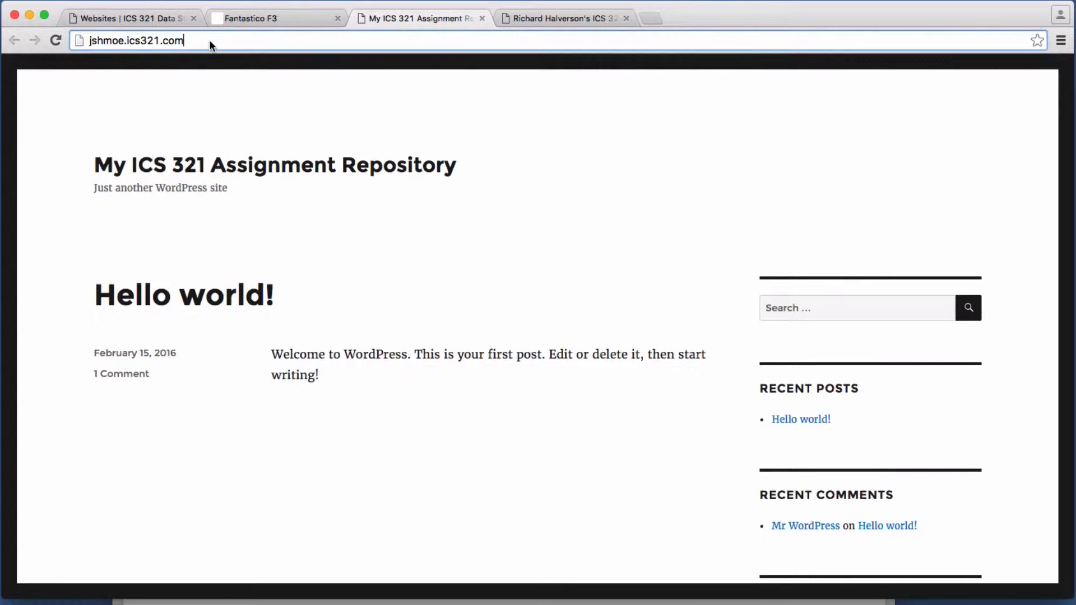
pyautogui.click(273, 44)
pyautogui.write('/w')
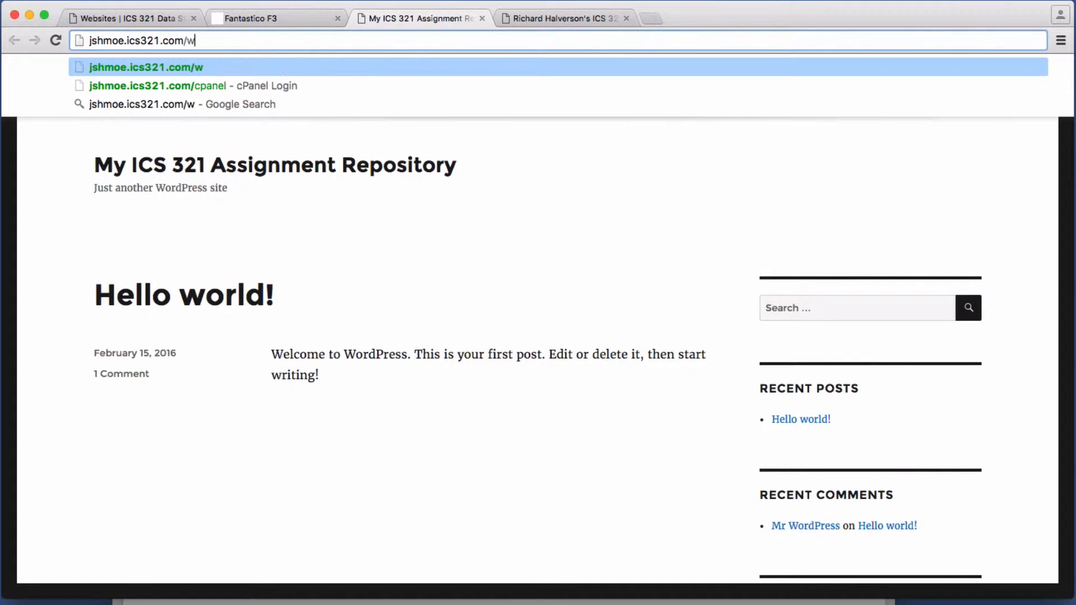
pyautogui.write('p-admin')
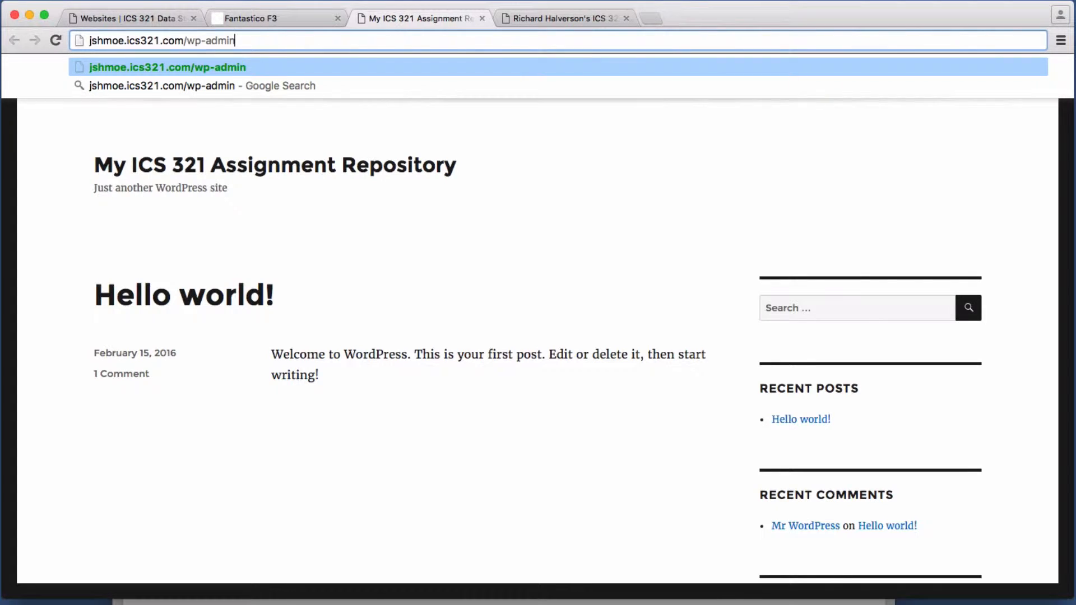
pyautogui.press('Return')
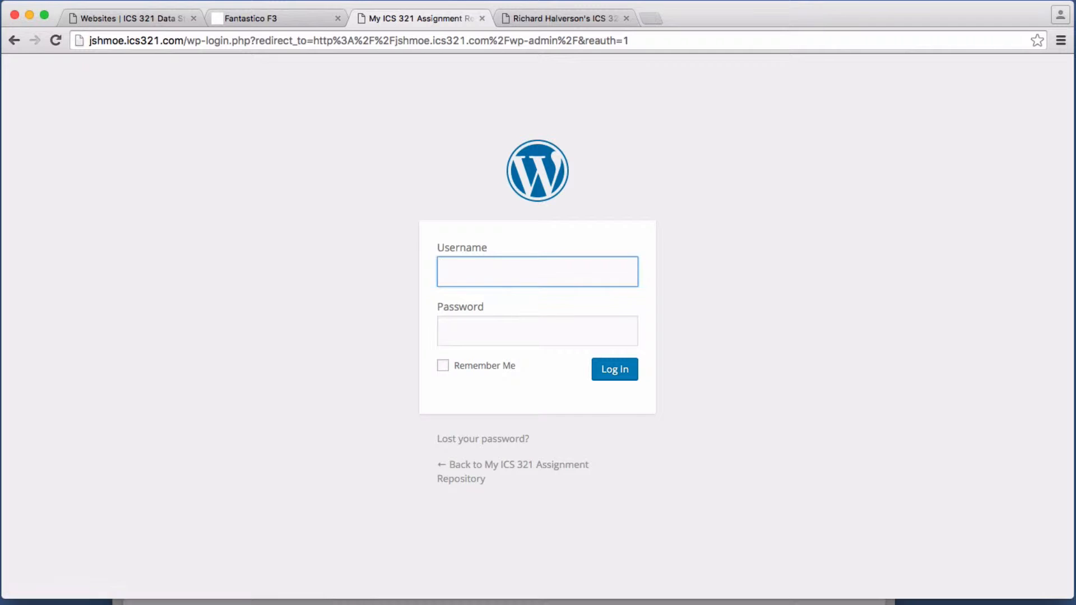
# Step: Log in with the site's admin username and password to reach the Dashboard
pyautogui.click(563, 274)
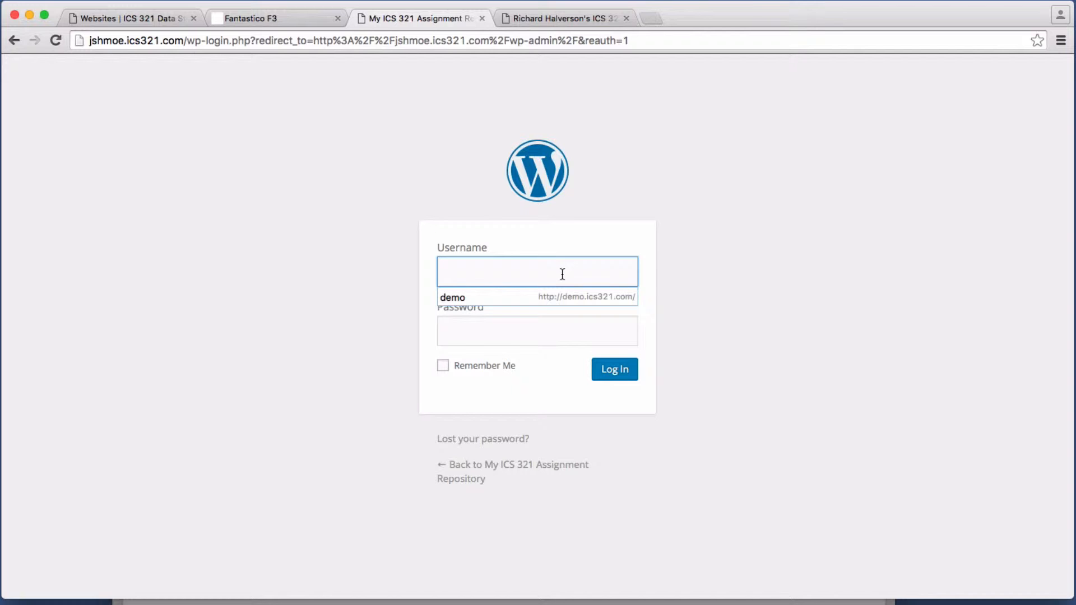
pyautogui.write('jshmoe')
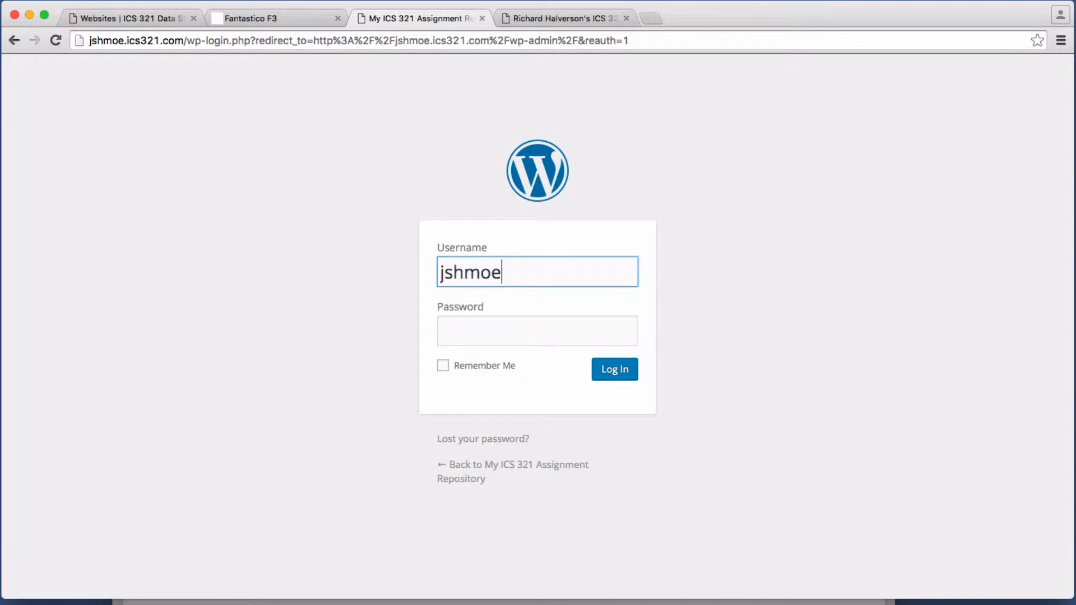
pyautogui.press('Tab')
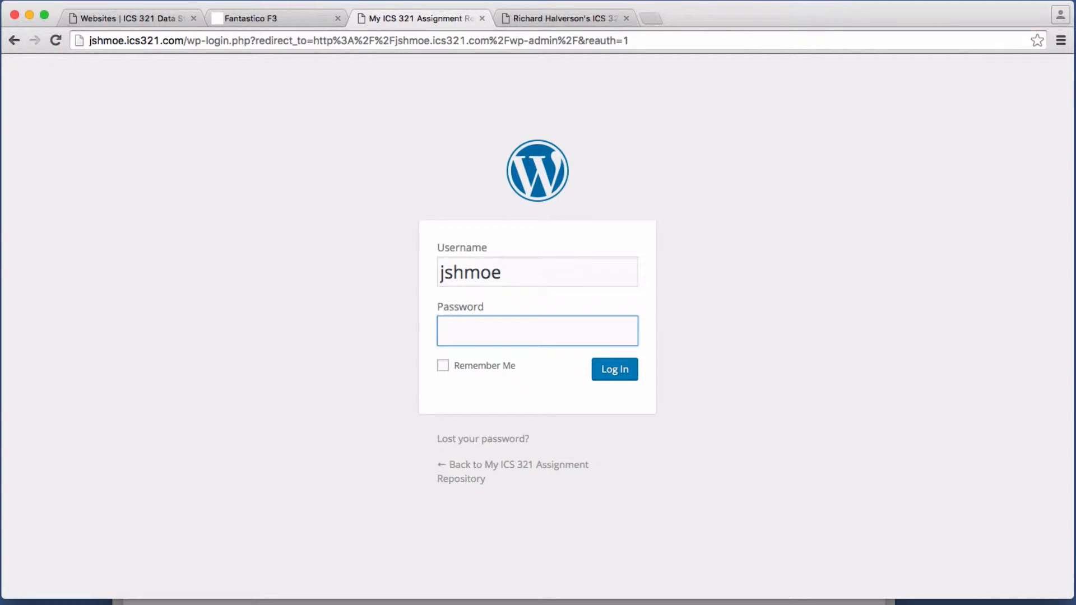
pyautogui.write('••••••••')
pyautogui.click(612, 373)
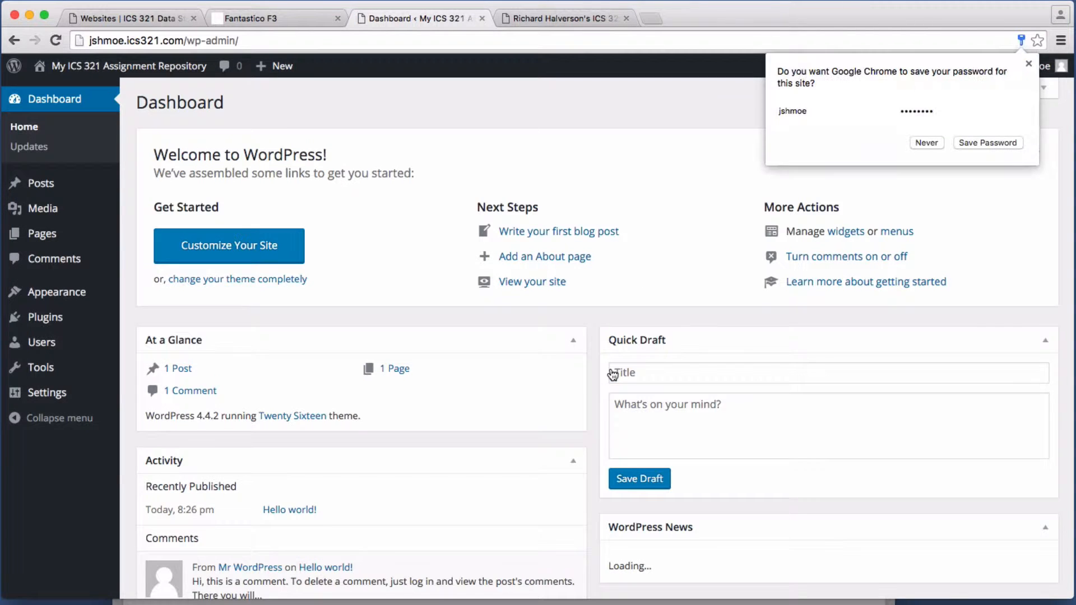
# Step: Save the login in Chrome, then go to Appearance > Themes > Add New
pyautogui.click(979, 144)
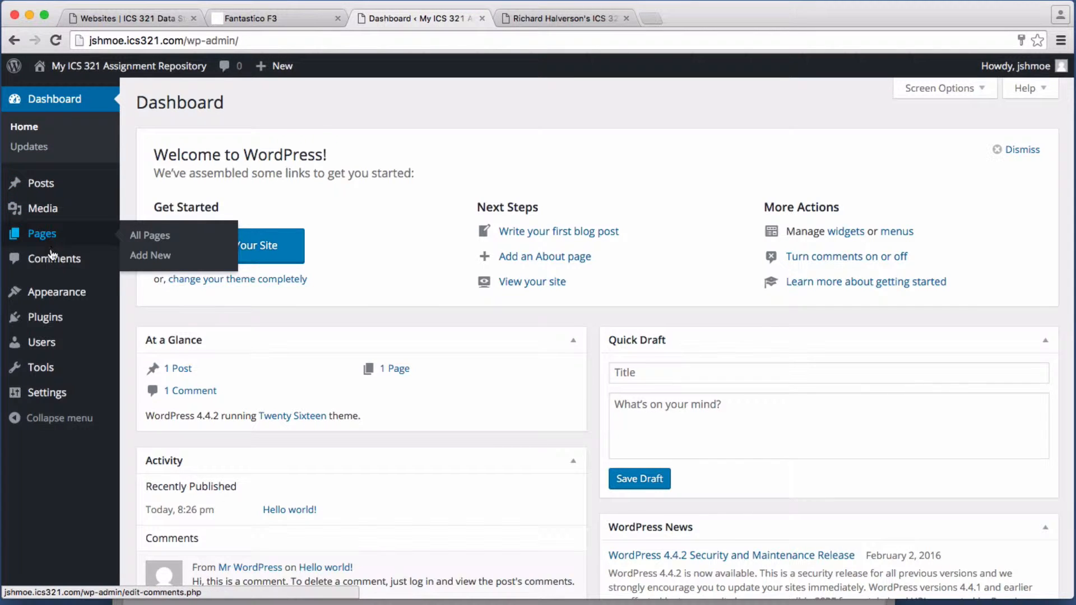
pyautogui.moveTo(51, 303)
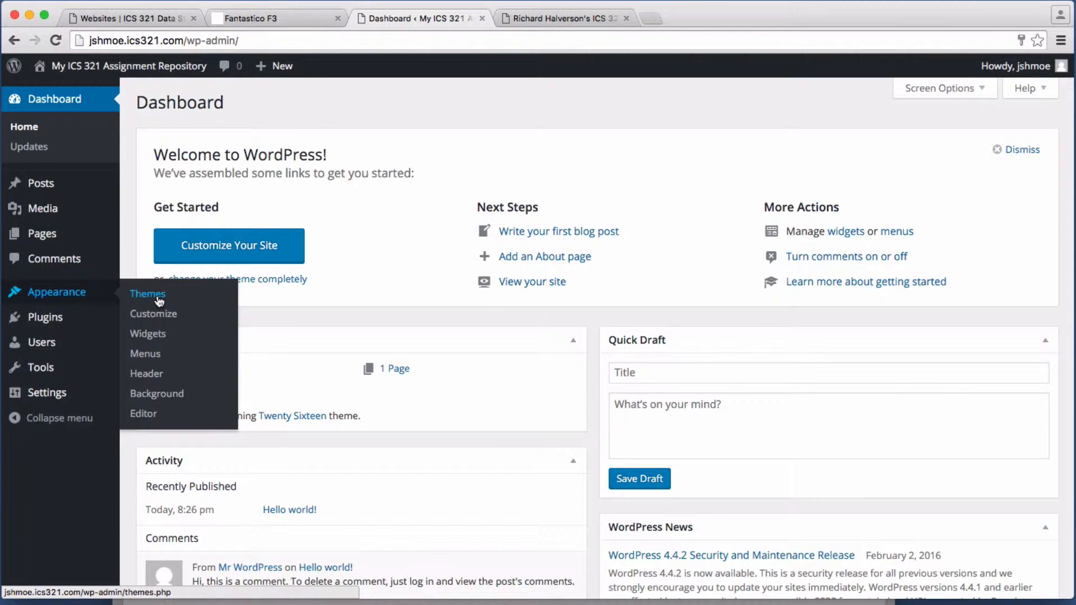
pyautogui.click(157, 293)
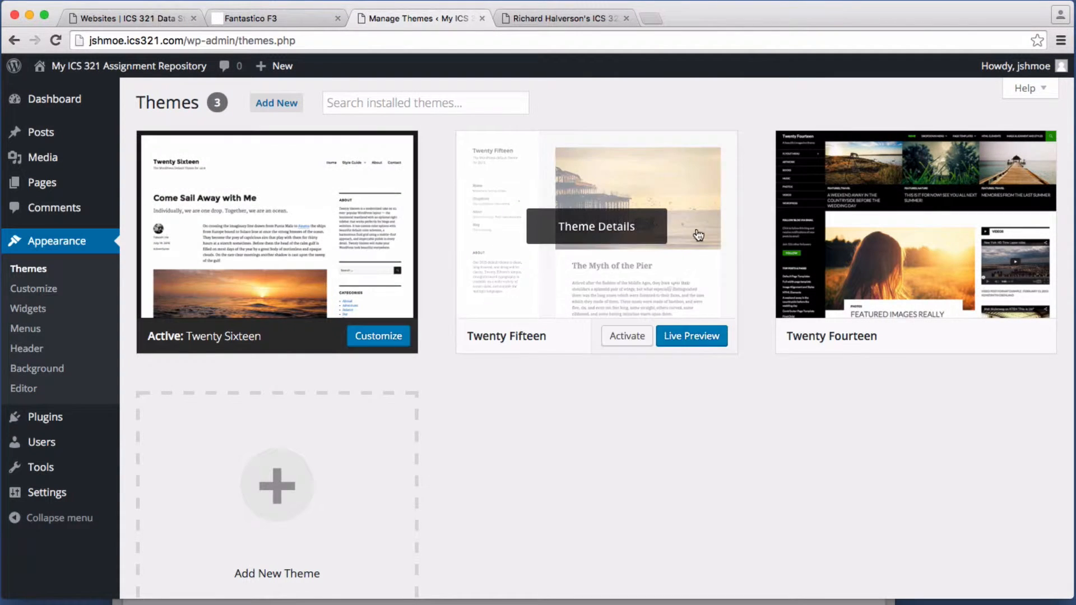
pyautogui.click(276, 103)
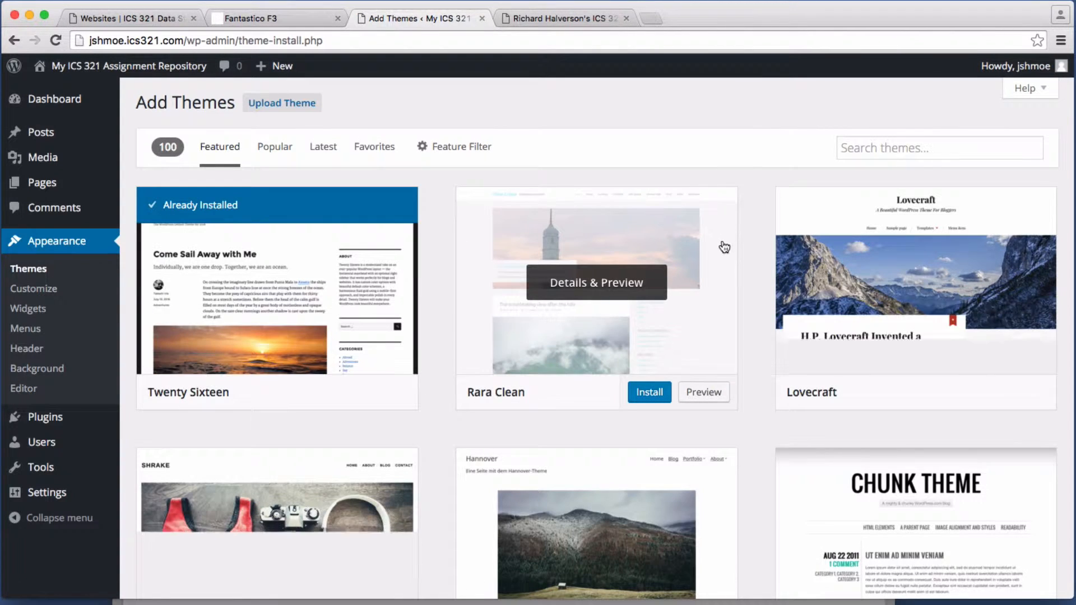
# Step: Filter the theme catalogue by Responsive Layout and Full Width Template features and review the results
pyautogui.click(448, 149)
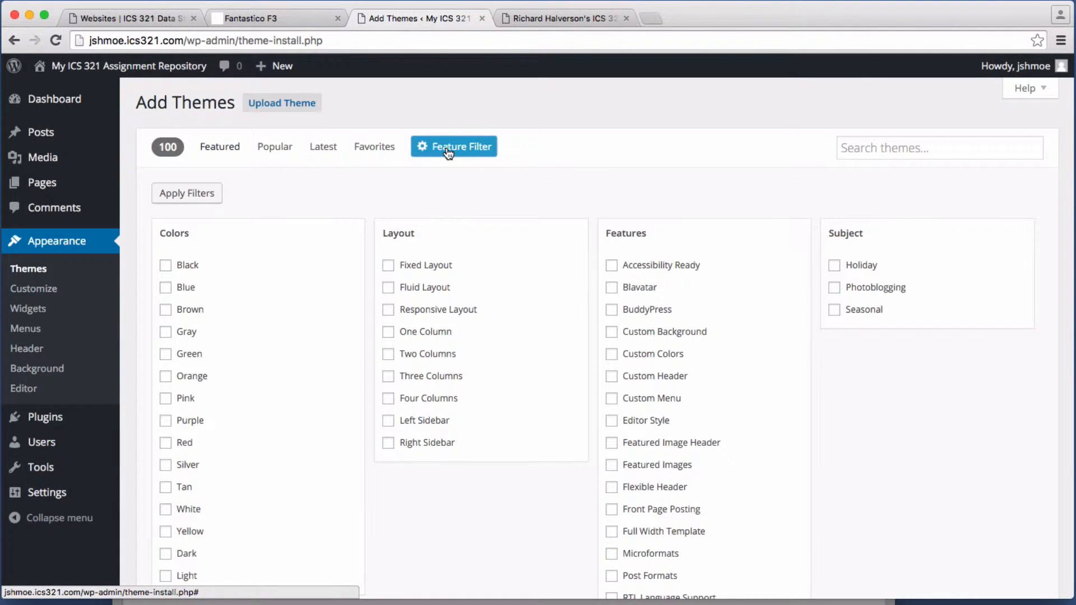
pyautogui.scroll(-2, 516, 275)
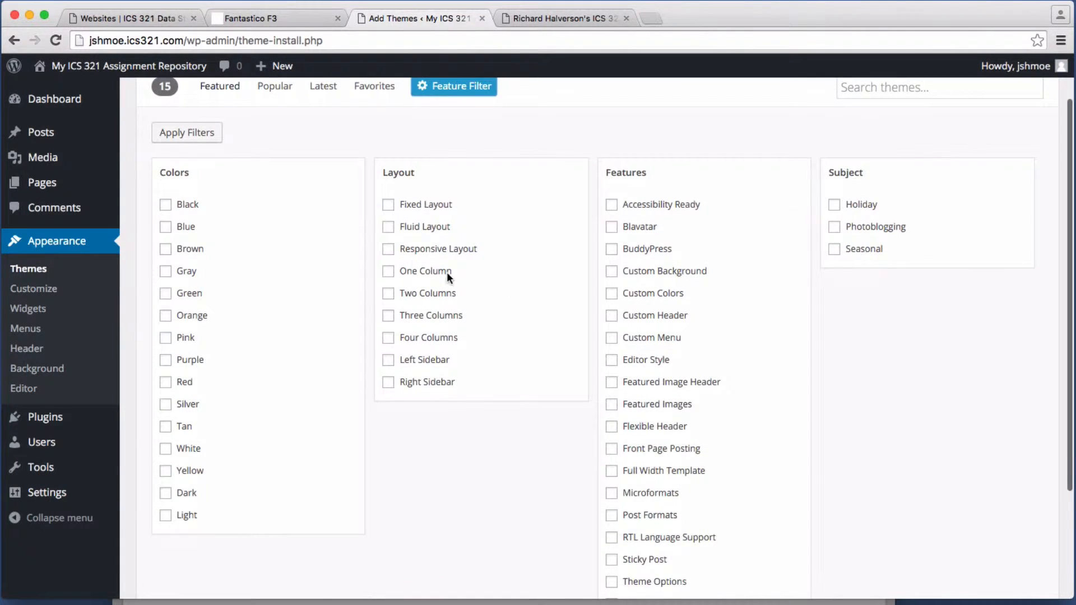
pyautogui.click(391, 252)
pyautogui.scroll(-3, 786, 305)
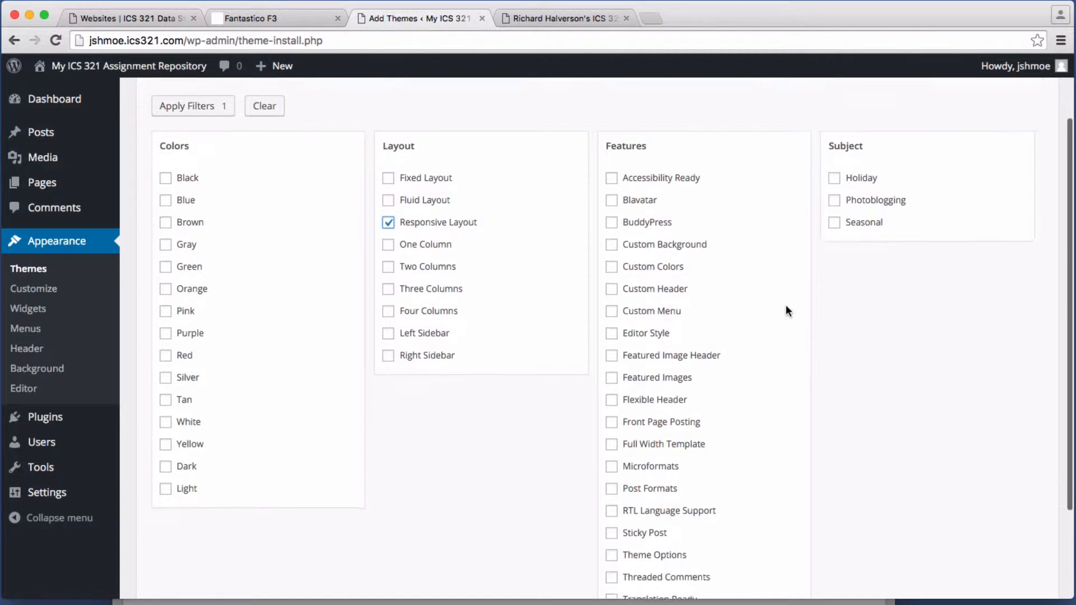
pyautogui.scroll(-2, 785, 307)
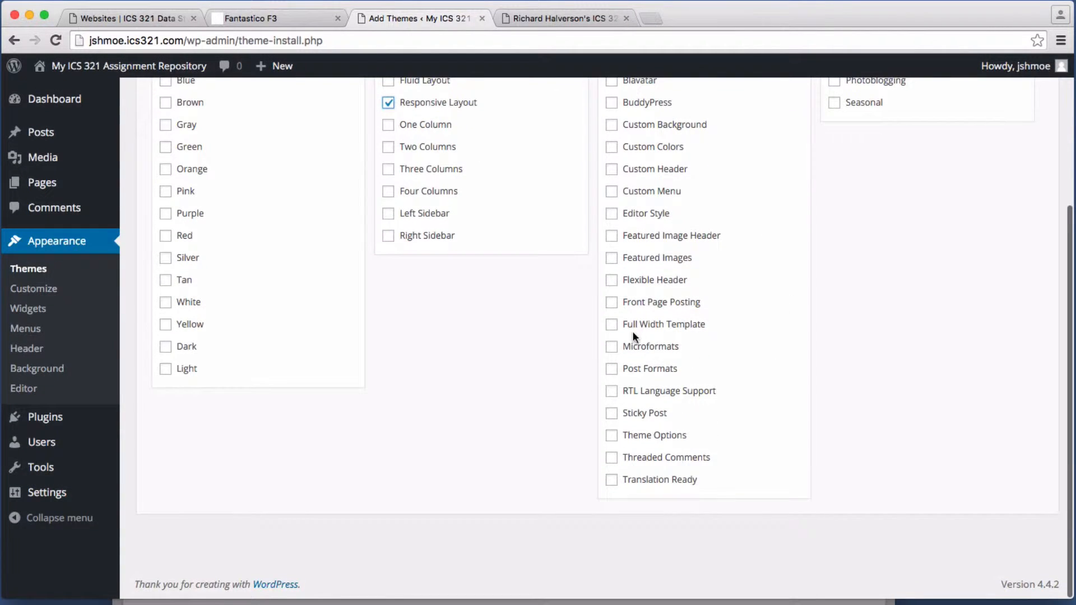
pyautogui.click(611, 327)
pyautogui.scroll(6, 822, 338)
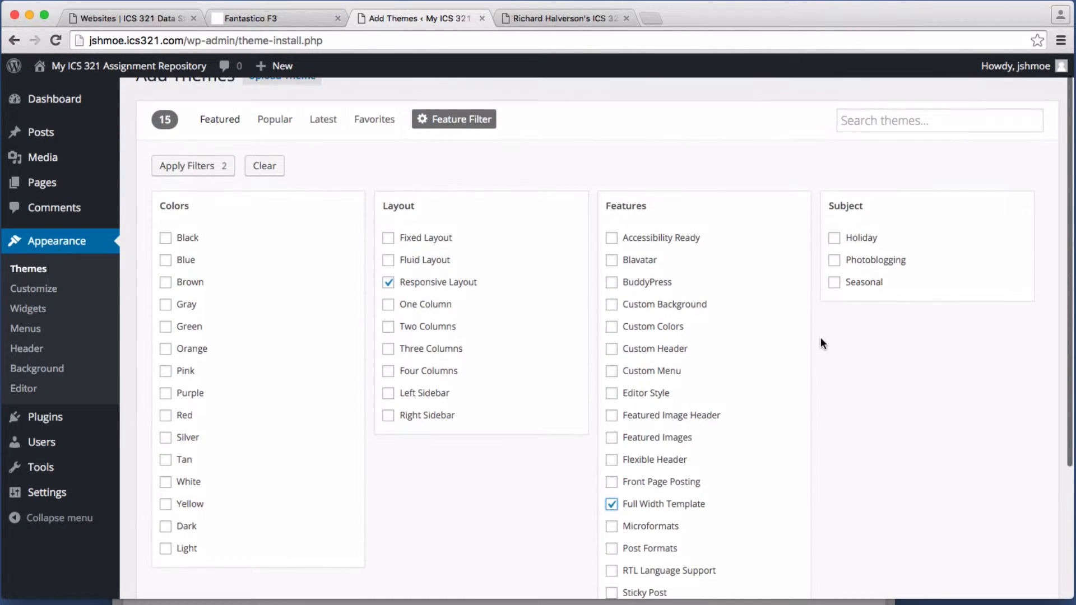
pyautogui.click(198, 168)
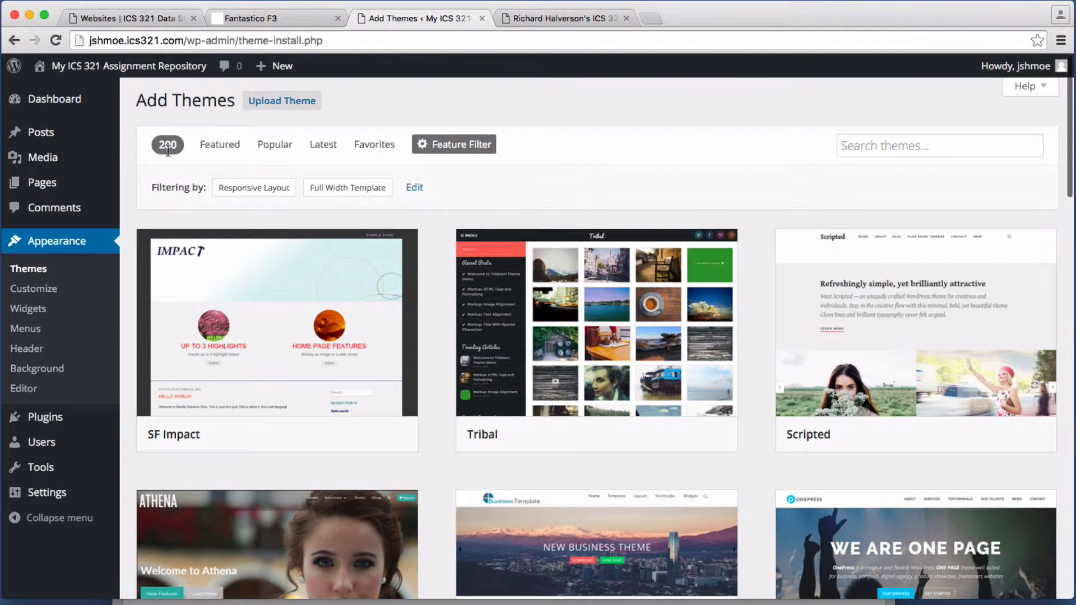
pyautogui.scroll(-3, 587, 275)
pyautogui.scroll(3, 587, 275)
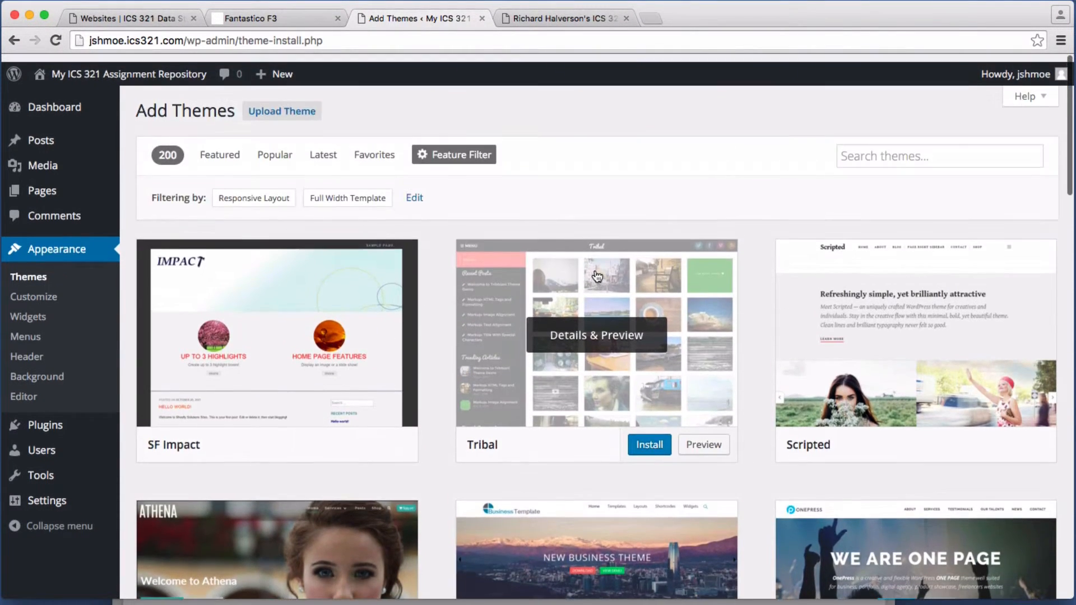
pyautogui.scroll(-3, 589, 275)
pyautogui.scroll(3, 588, 275)
pyautogui.click(899, 148)
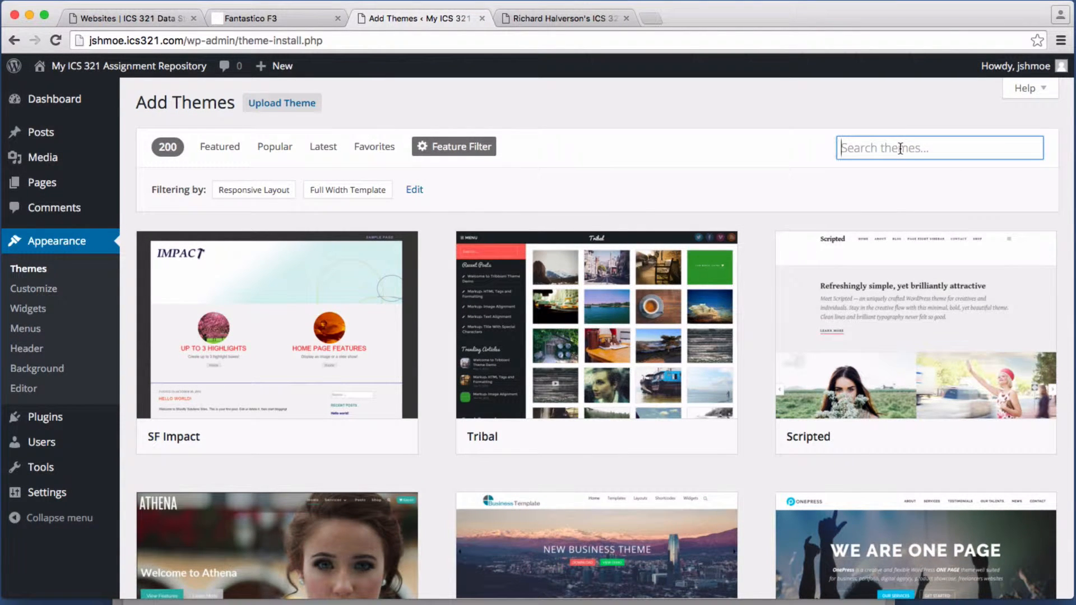
# Step: Search themes for 'iconic', install Iconic One 1.4.9, and return to the Theme Installer
pyautogui.write('iconic')
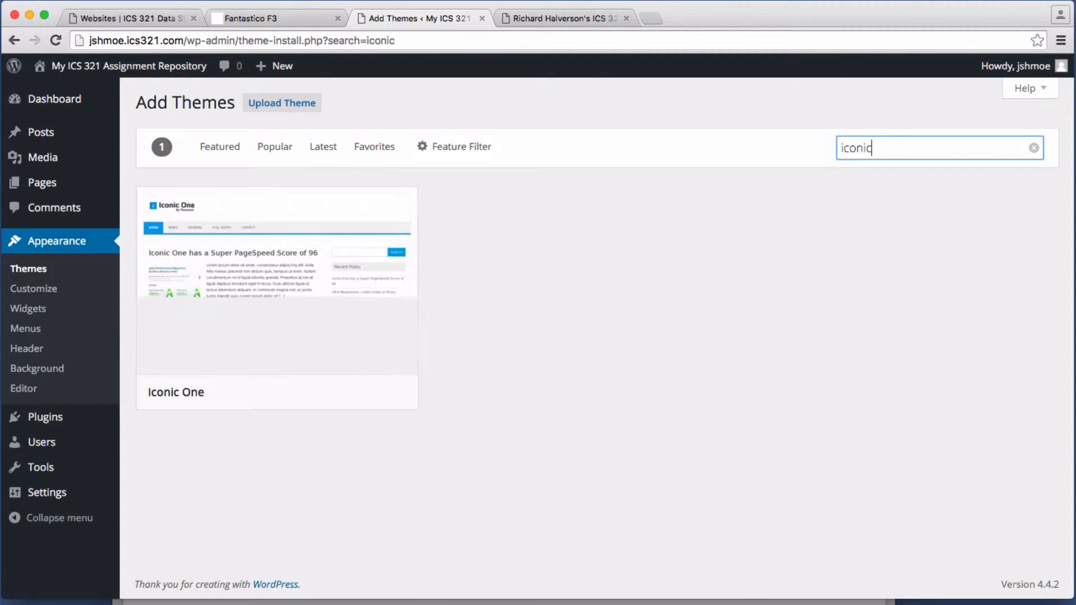
pyautogui.moveTo(196, 267)
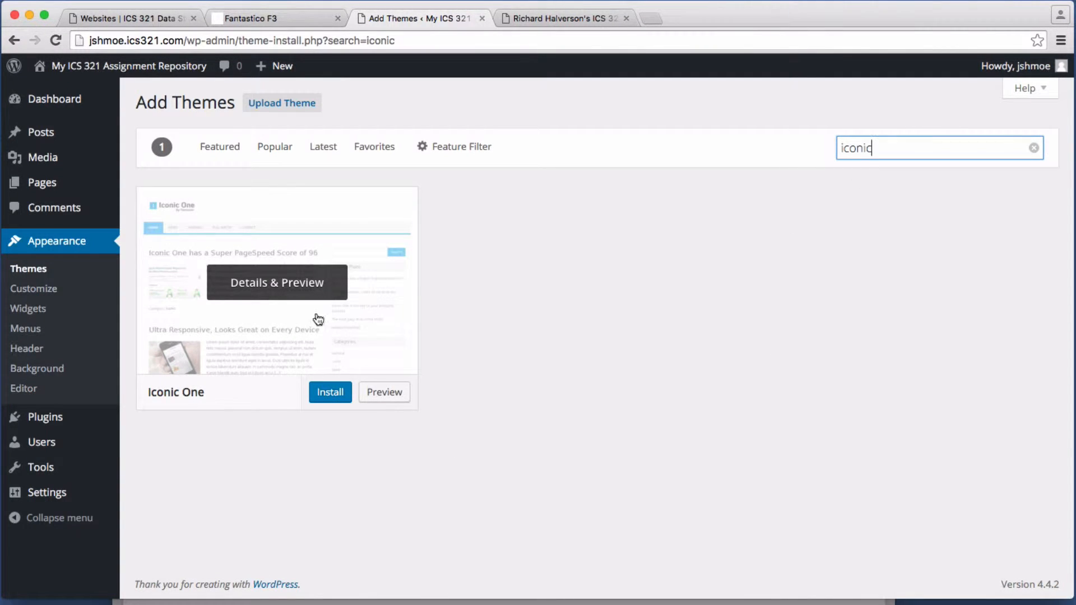
pyautogui.click(333, 393)
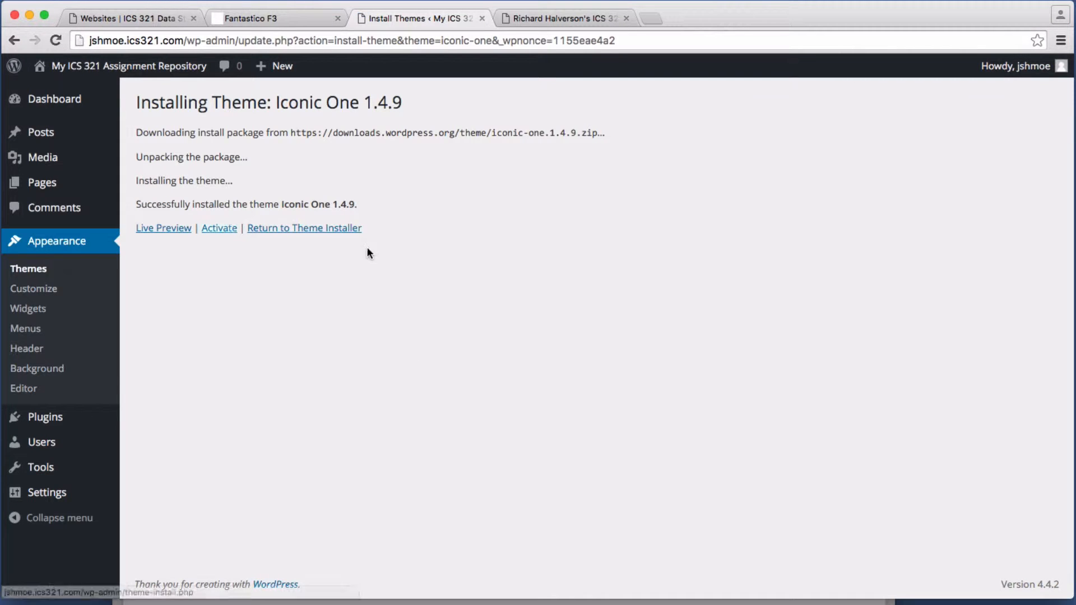
pyautogui.click(311, 229)
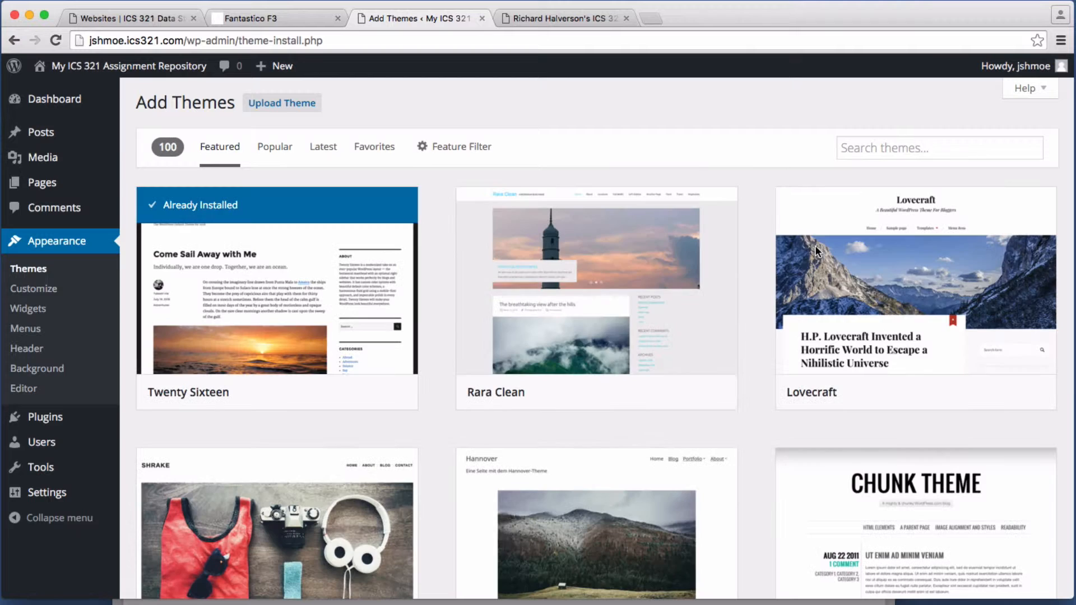
# Step: Search for 'Twenty Twelve', install Twenty Twelve 1.9, and view the five installed themes
pyautogui.click(915, 150)
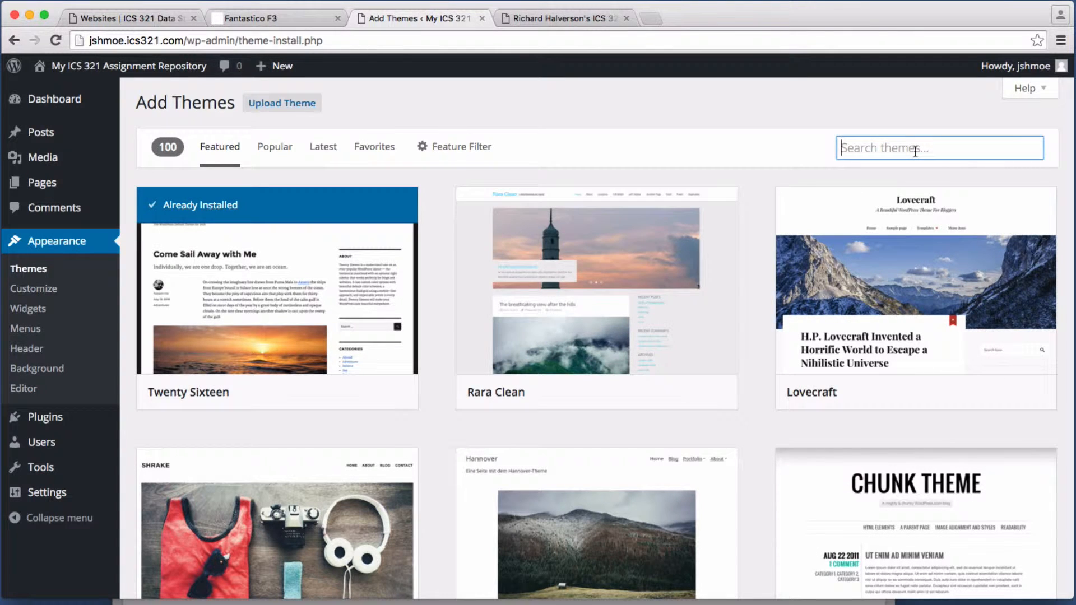
pyautogui.write('Te')
pyautogui.press('BackSpace')
pyautogui.write('wenty ')
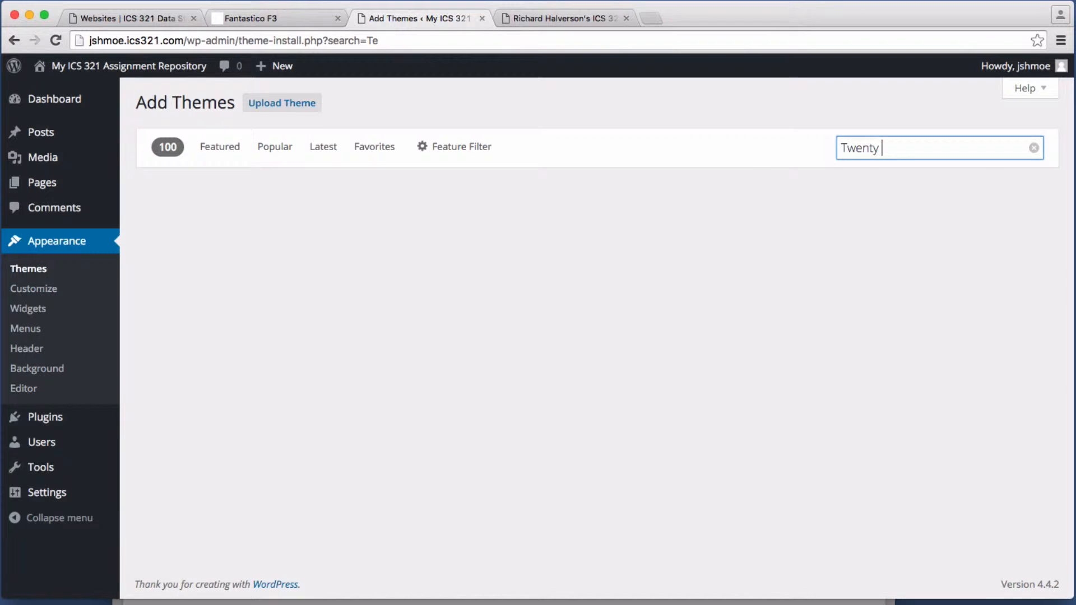
pyautogui.write('Twelve')
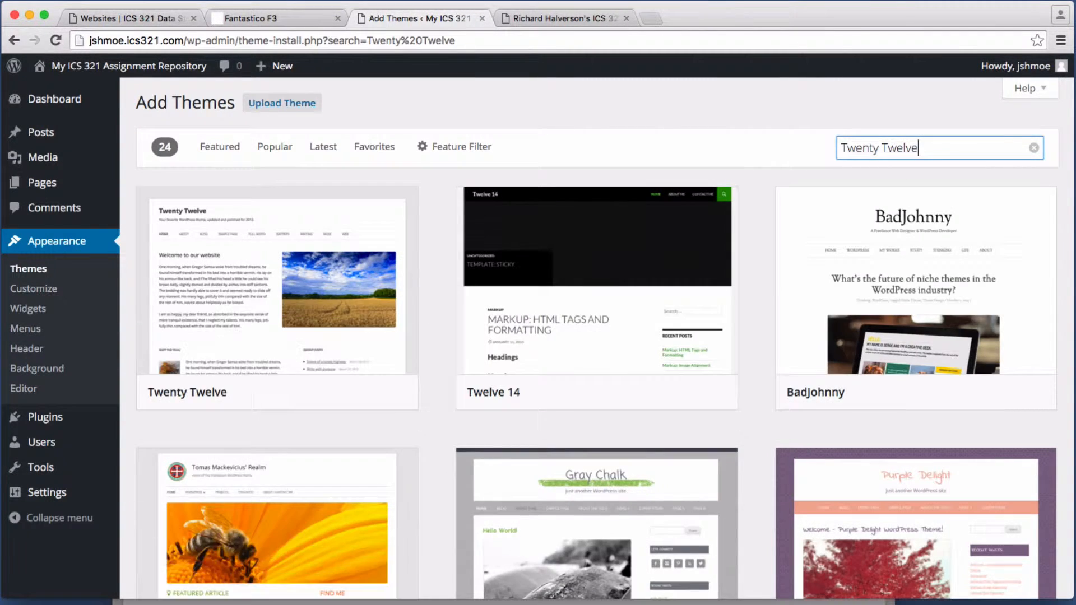
pyautogui.click(330, 395)
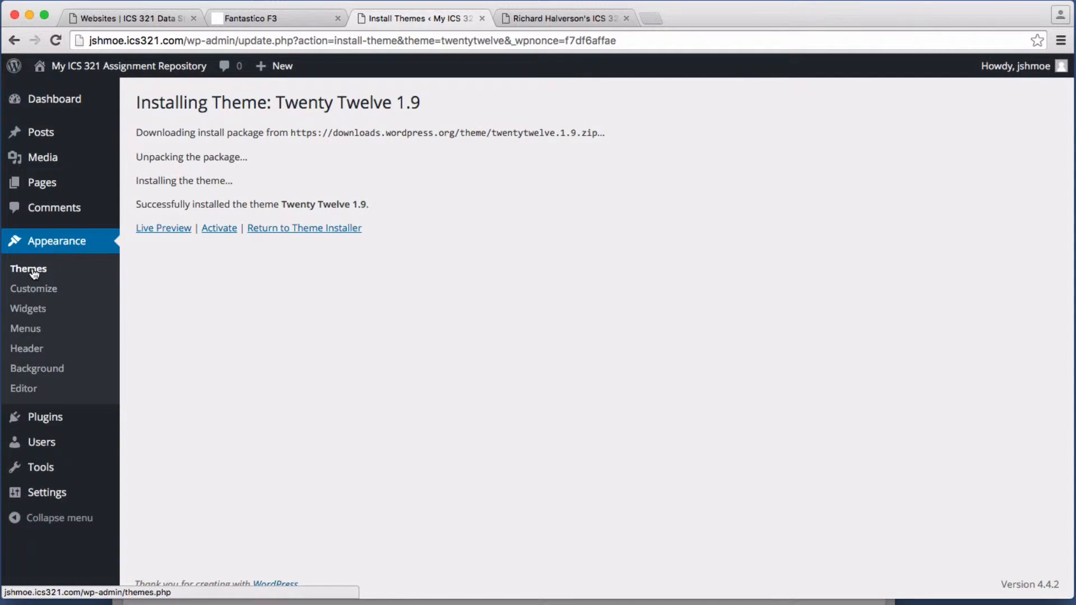
pyautogui.click(29, 271)
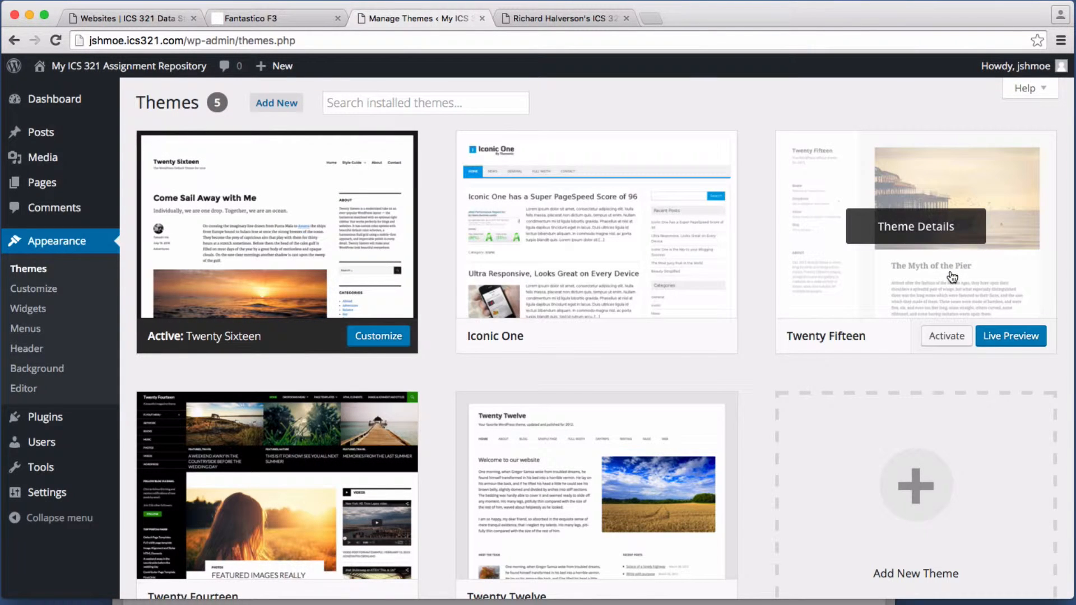
pyautogui.scroll(-3, 763, 292)
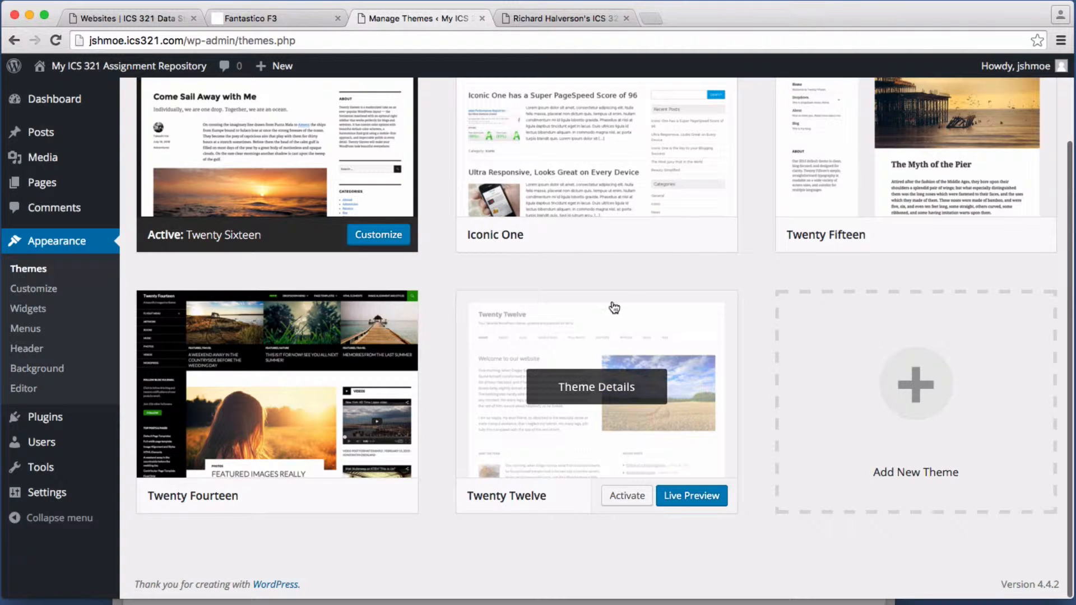
# Step: Activate the Iconic One theme
pyautogui.scroll(1, 622, 304)
pyautogui.scroll(2, 624, 304)
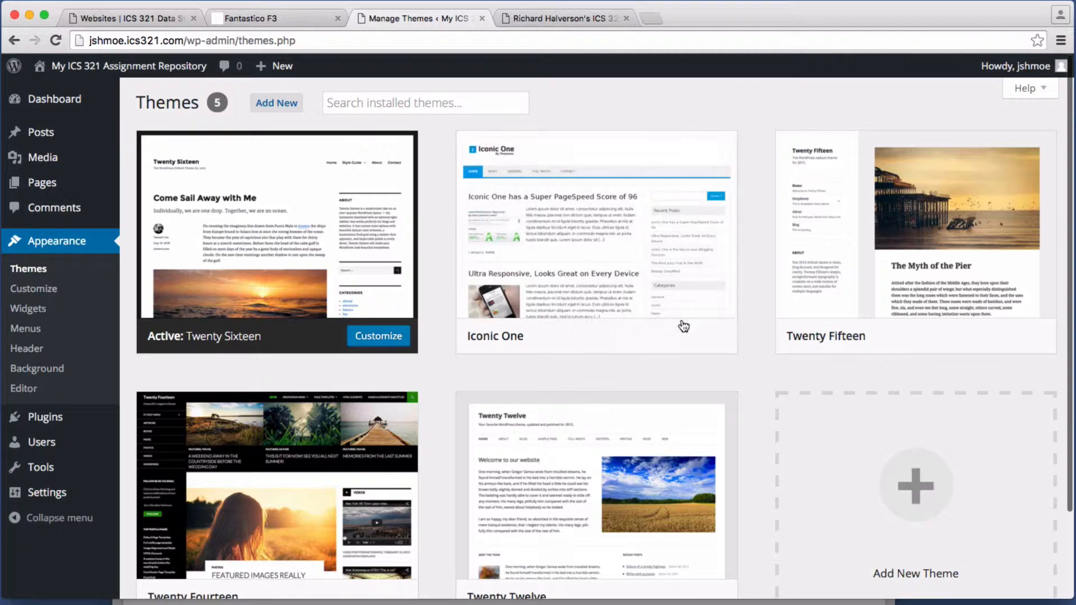
pyautogui.click(625, 337)
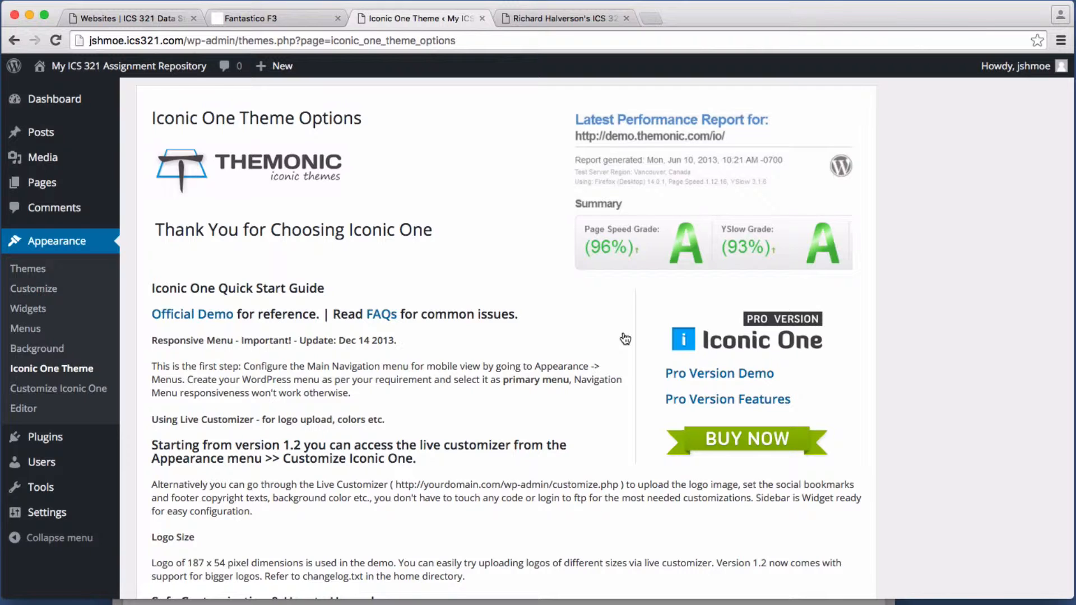
# Step: Visit the public site's front page showing the Hello world post
pyautogui.scroll(-6, 626, 338)
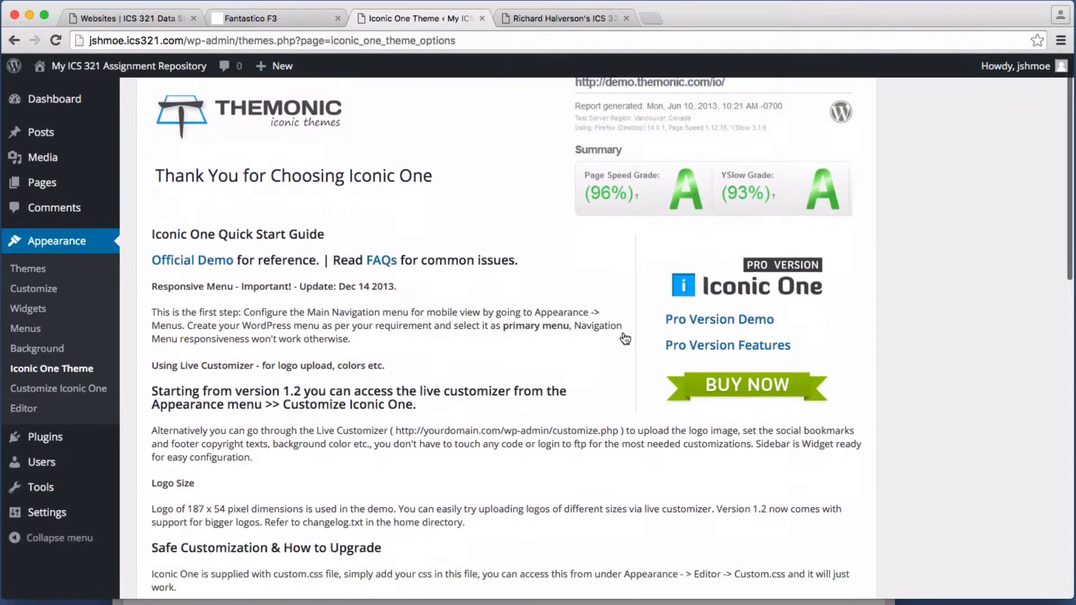
pyautogui.scroll(6, 625, 339)
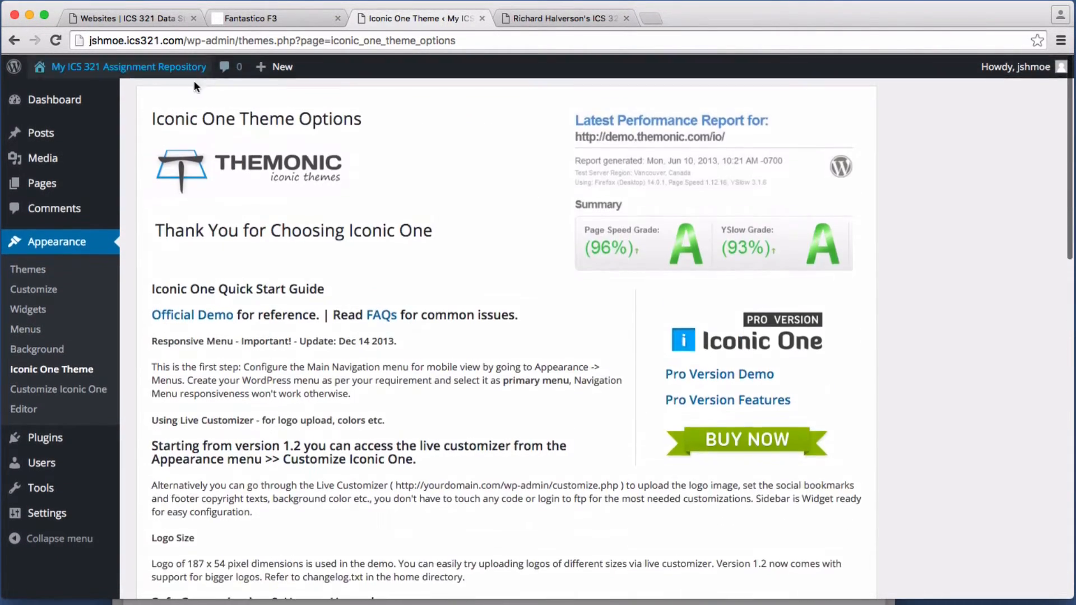
pyautogui.moveTo(103, 73)
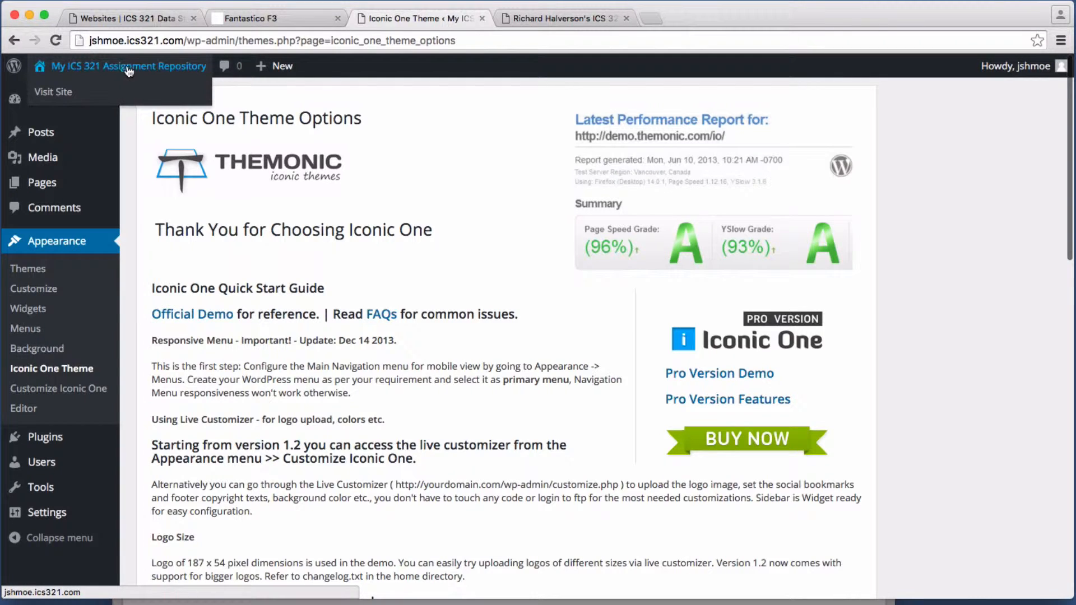
pyautogui.click(126, 66)
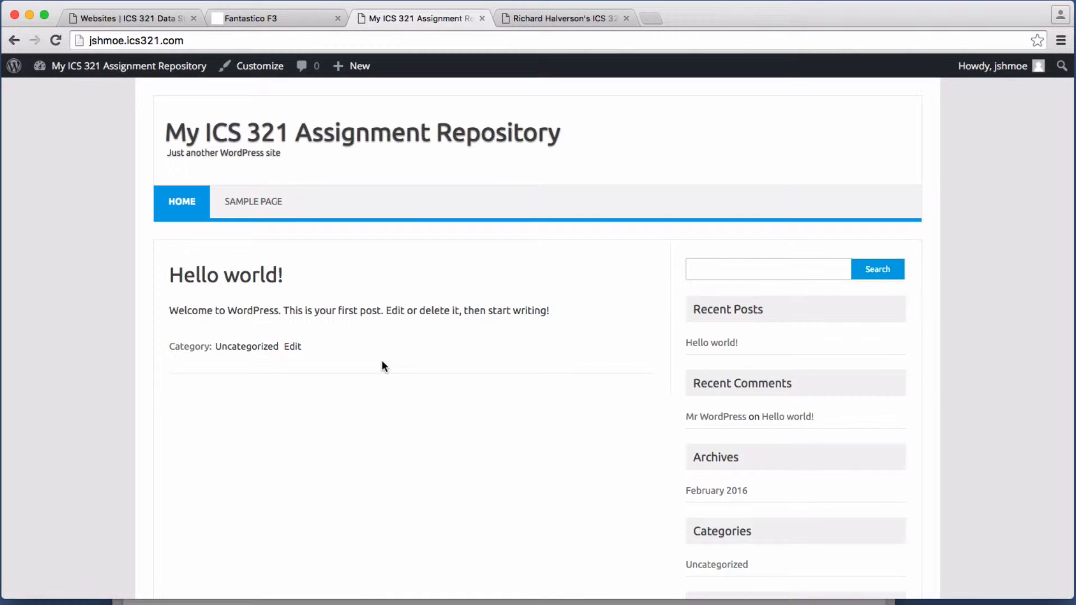
# Step: Check the setup checklist PDF, then switch back to Chrome and the admin Dashboard
pyautogui.click(451, 602)
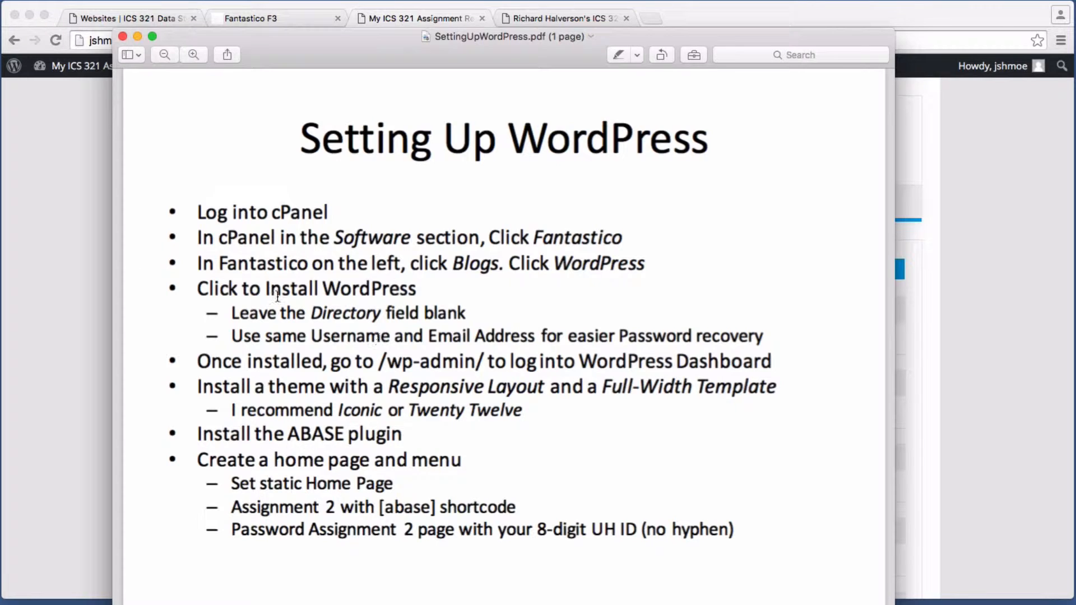
pyautogui.click(90, 238)
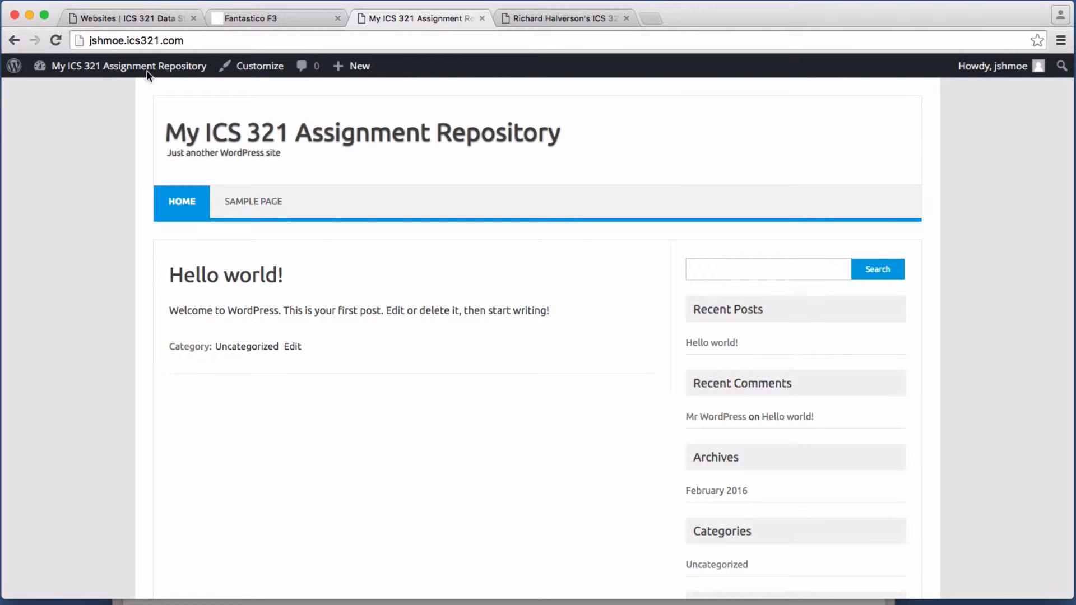
pyautogui.click(126, 70)
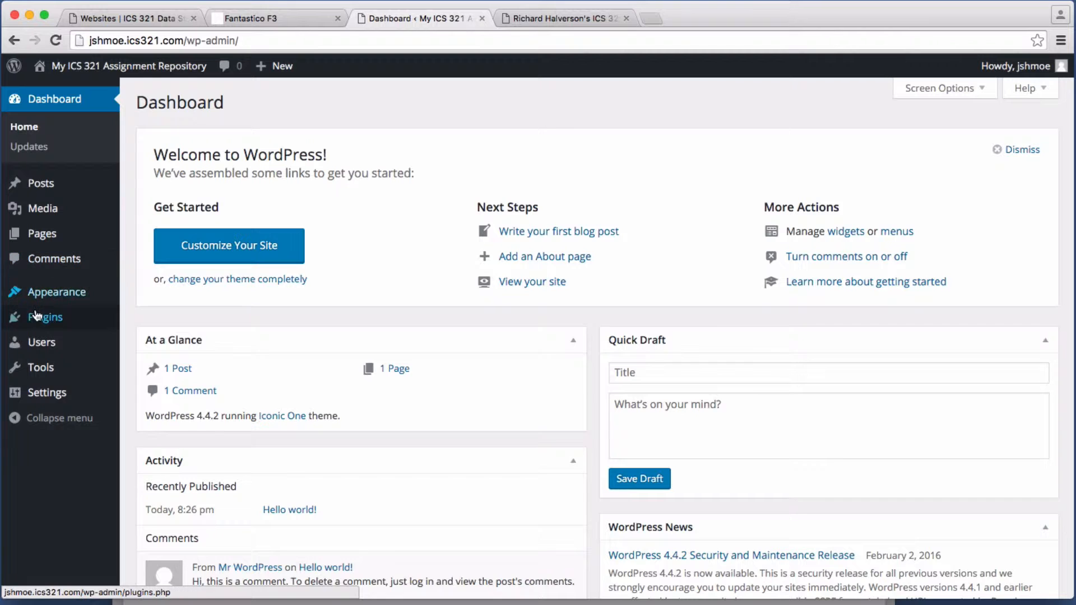
# Step: Search Plugins > Add New for 'abase', install ABASE 2.5.1, and activate it
pyautogui.moveTo(37, 321)
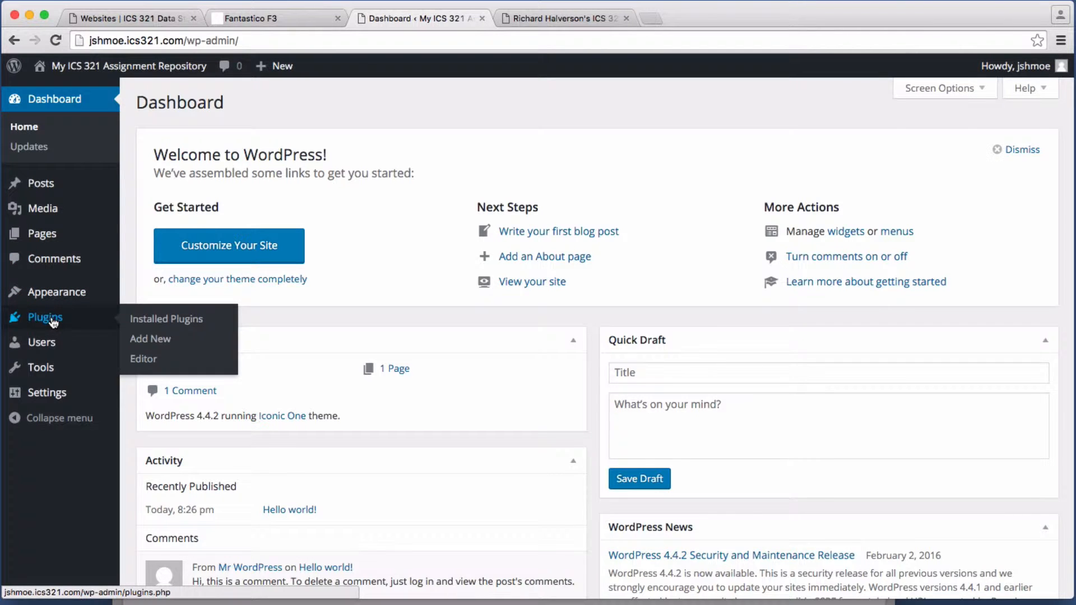
pyautogui.click(53, 321)
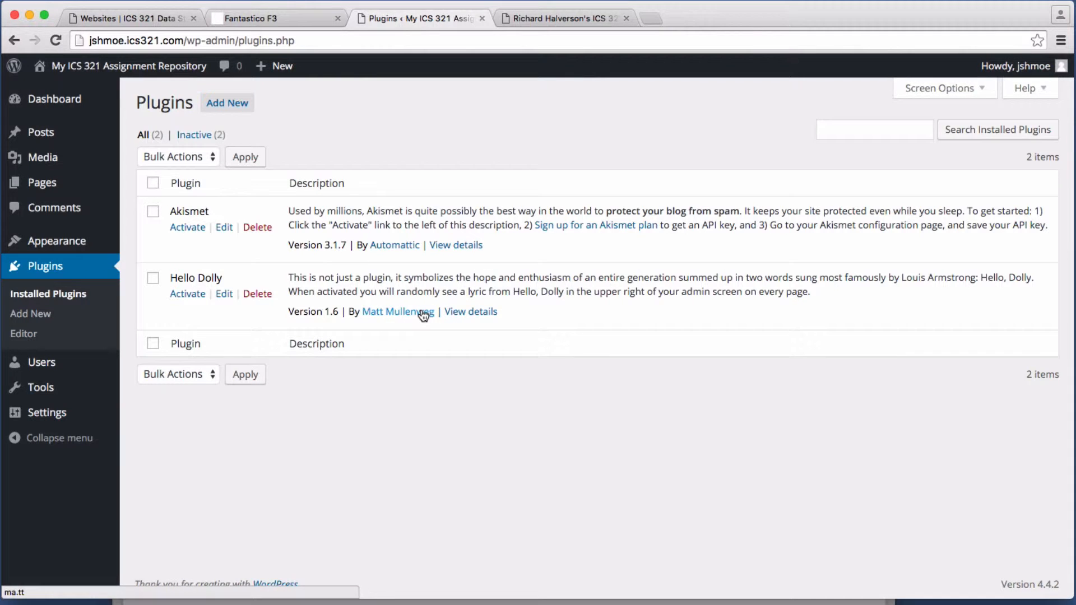
pyautogui.click(241, 105)
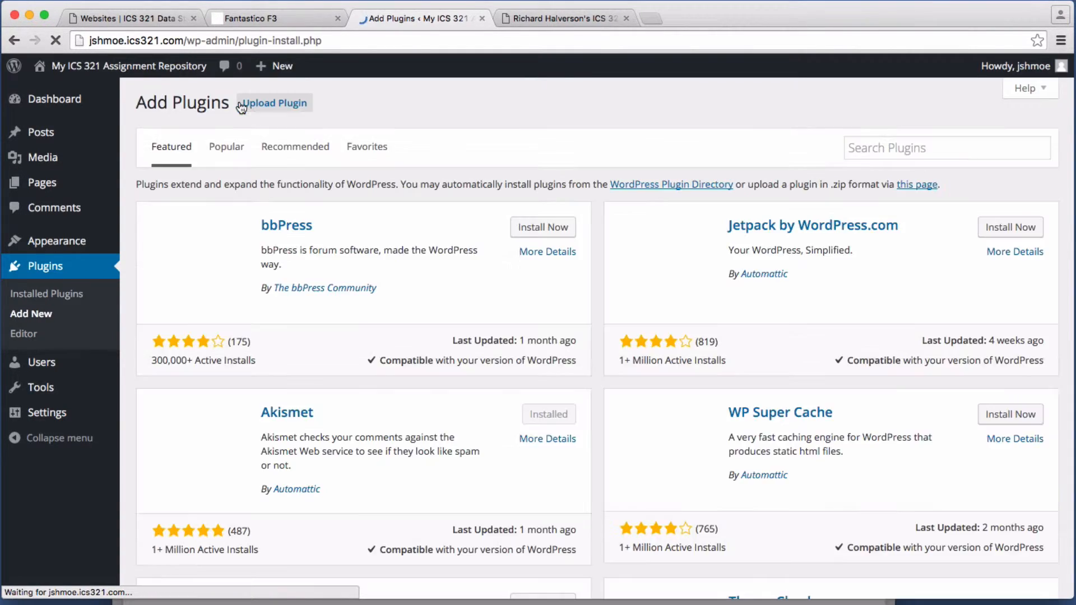
pyautogui.click(915, 149)
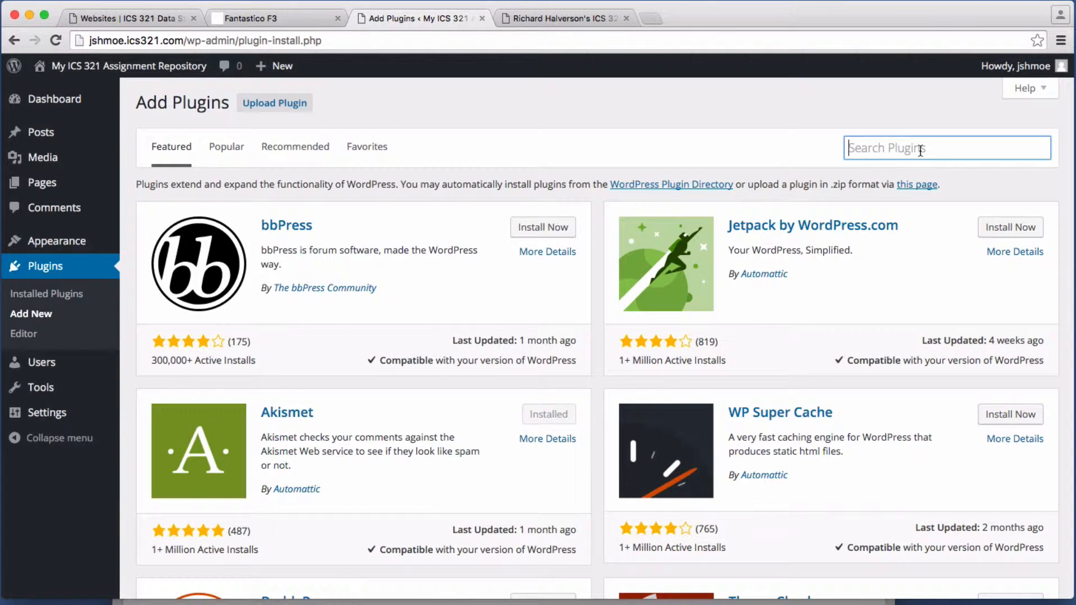
pyautogui.write('abase')
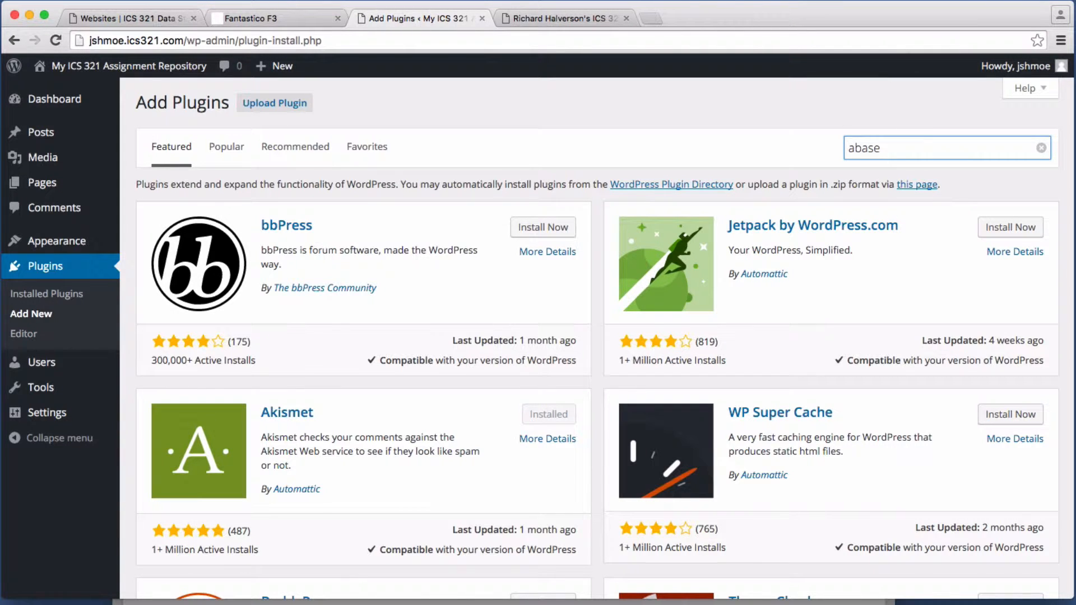
pyautogui.press('Return')
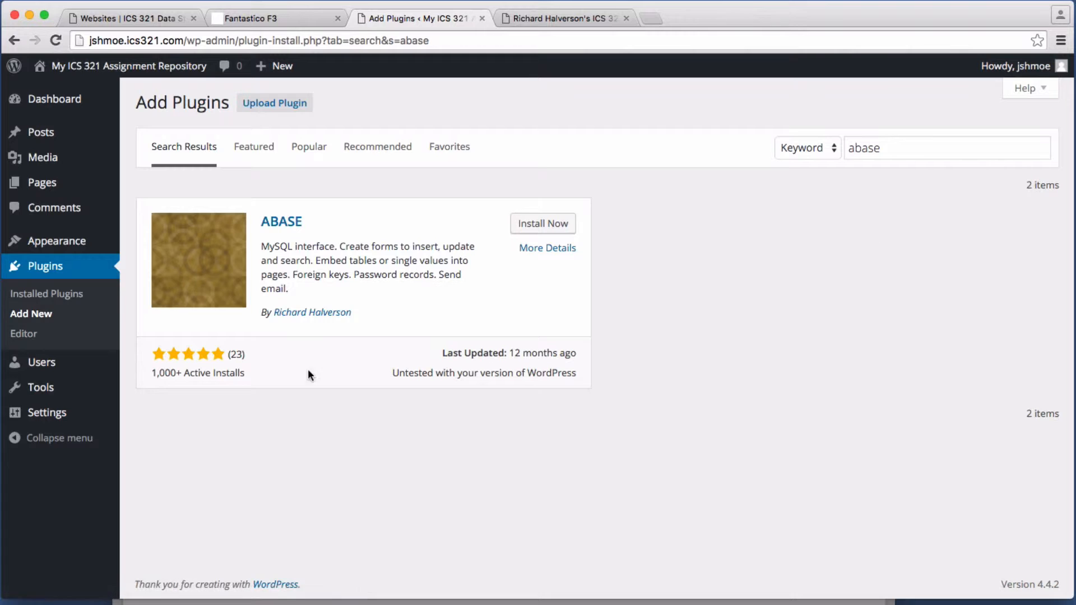
pyautogui.click(541, 224)
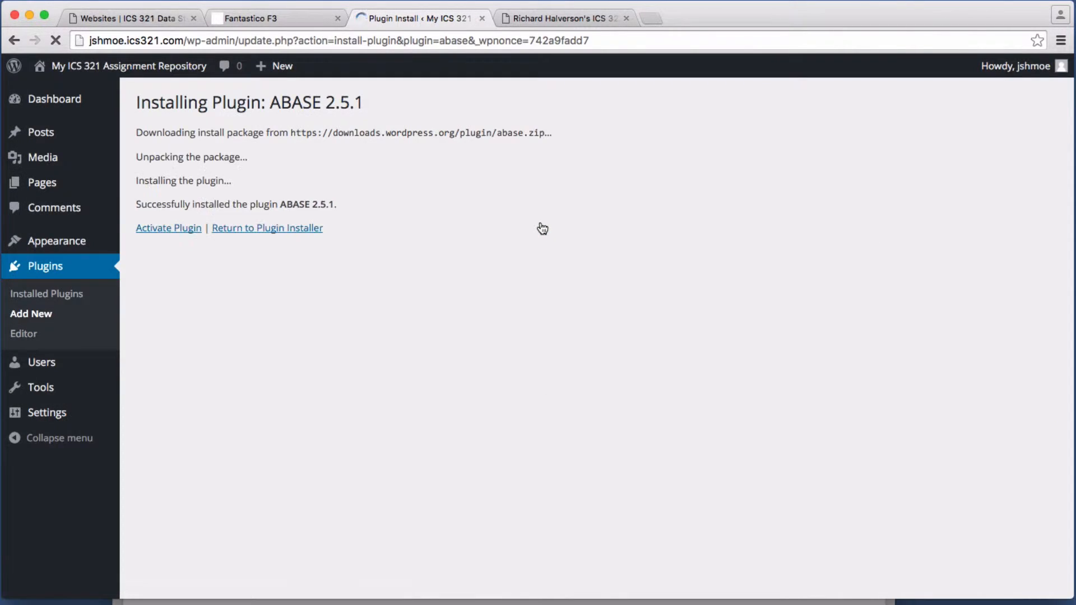
pyautogui.click(177, 235)
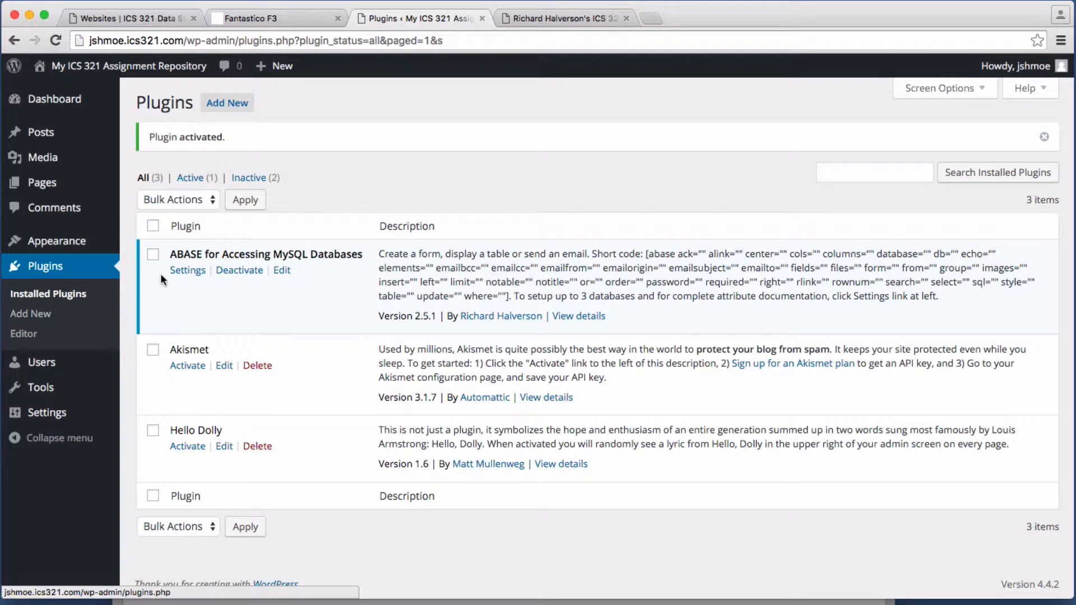
# Step: In Settings > ABASE for MySQL, tick Expand to full settings (3 databases) and save
pyautogui.moveTo(44, 416)
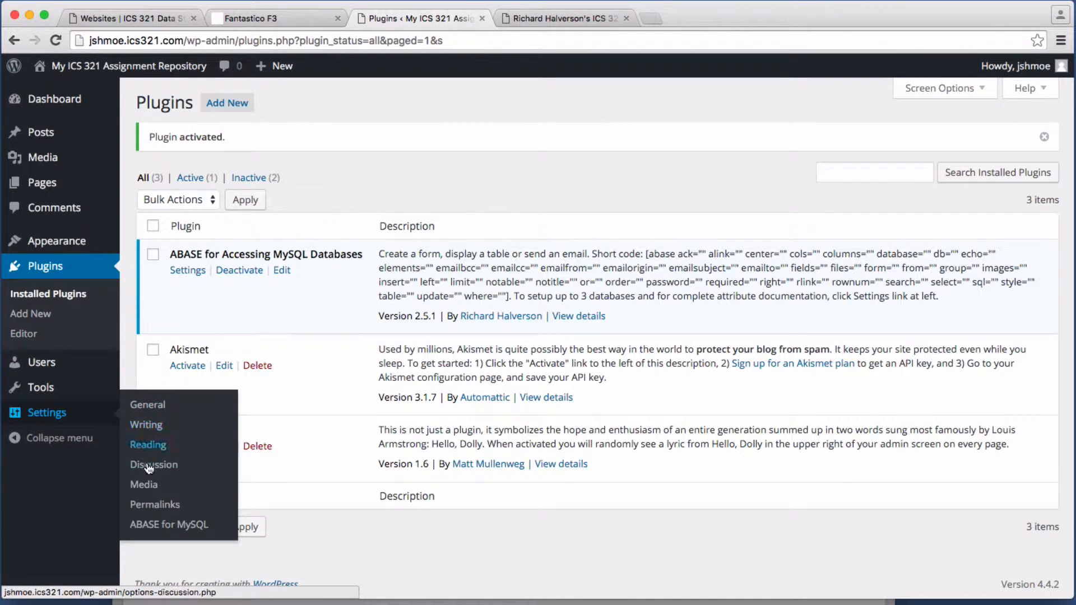
pyautogui.click(162, 525)
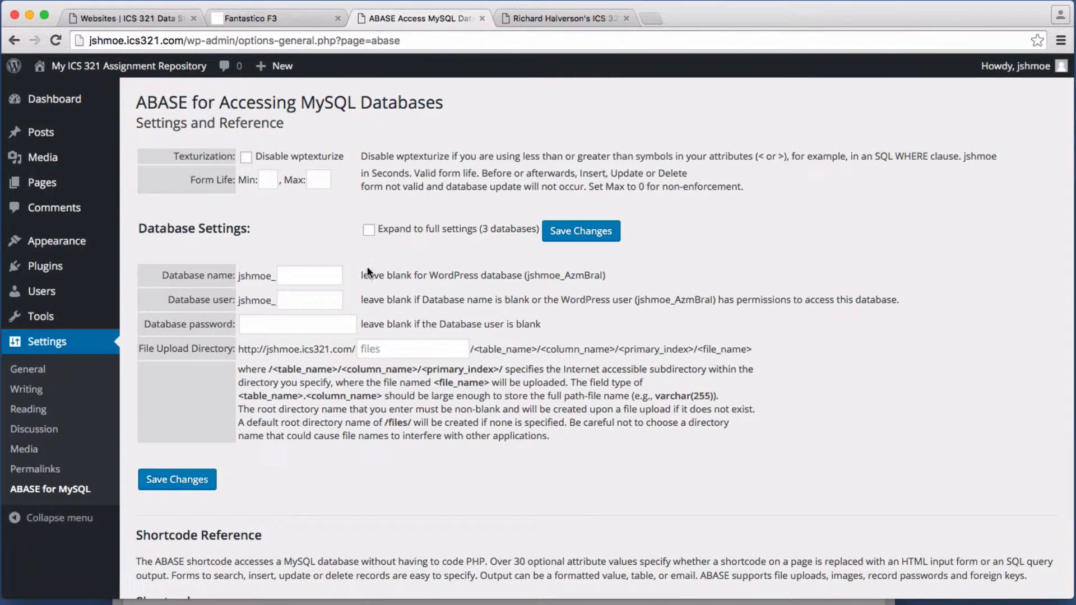
pyautogui.click(304, 278)
pyautogui.click(369, 231)
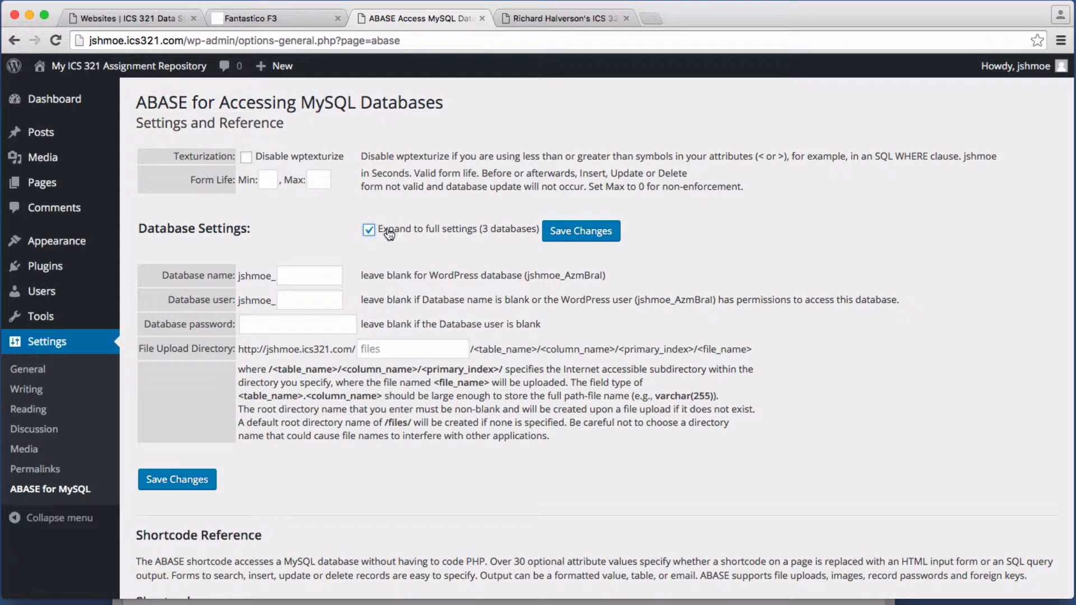
pyautogui.click(573, 234)
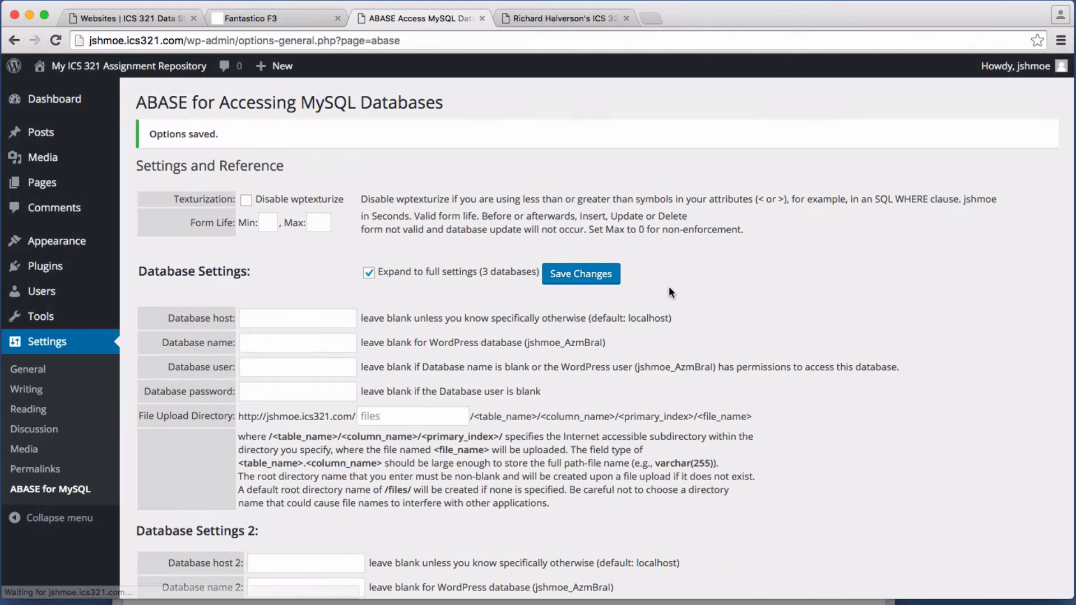
pyautogui.scroll(-5, 667, 291)
pyautogui.scroll(-3, 668, 287)
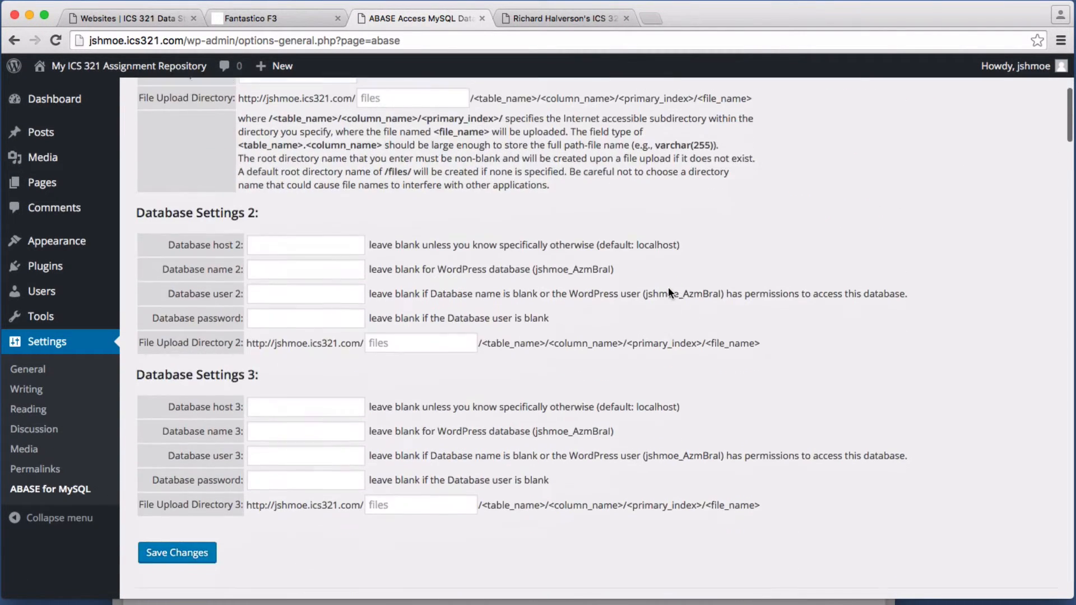
pyautogui.scroll(5, 337, 364)
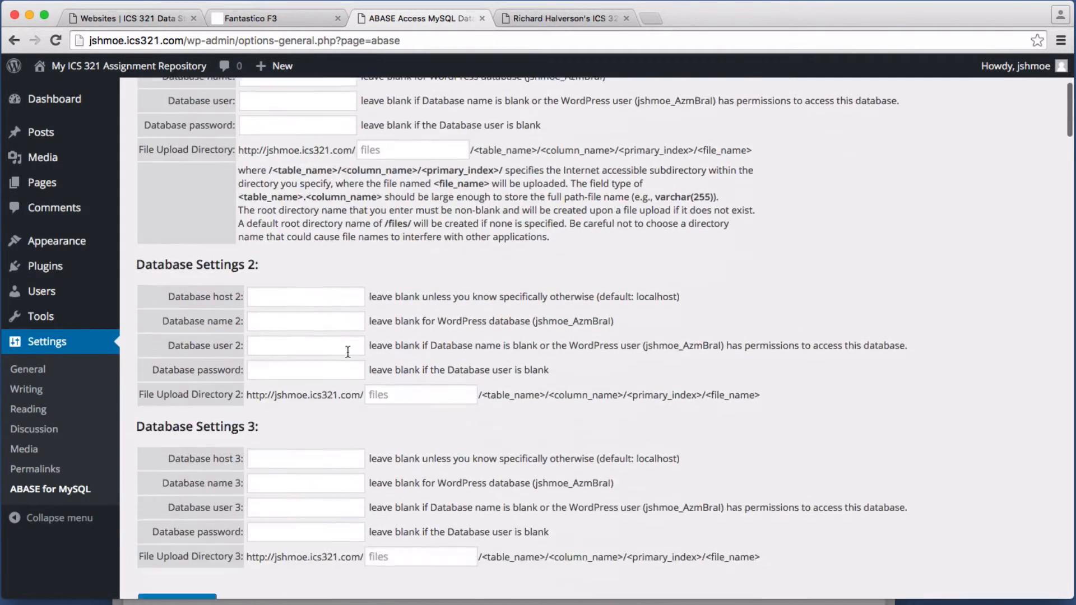
pyautogui.scroll(-1, 347, 352)
pyautogui.scroll(3, 349, 350)
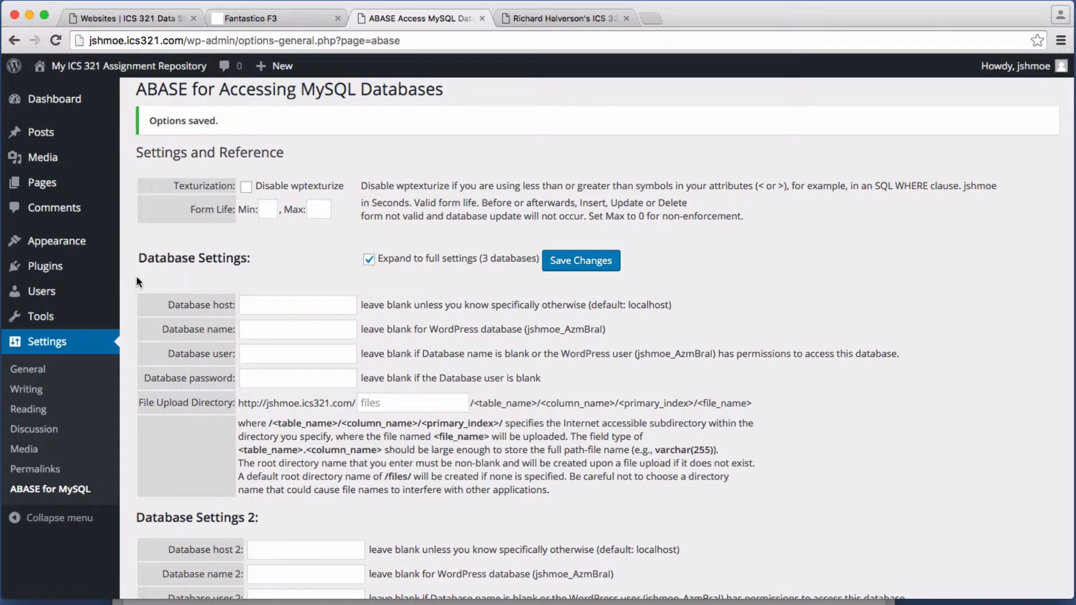
pyautogui.click(365, 602)
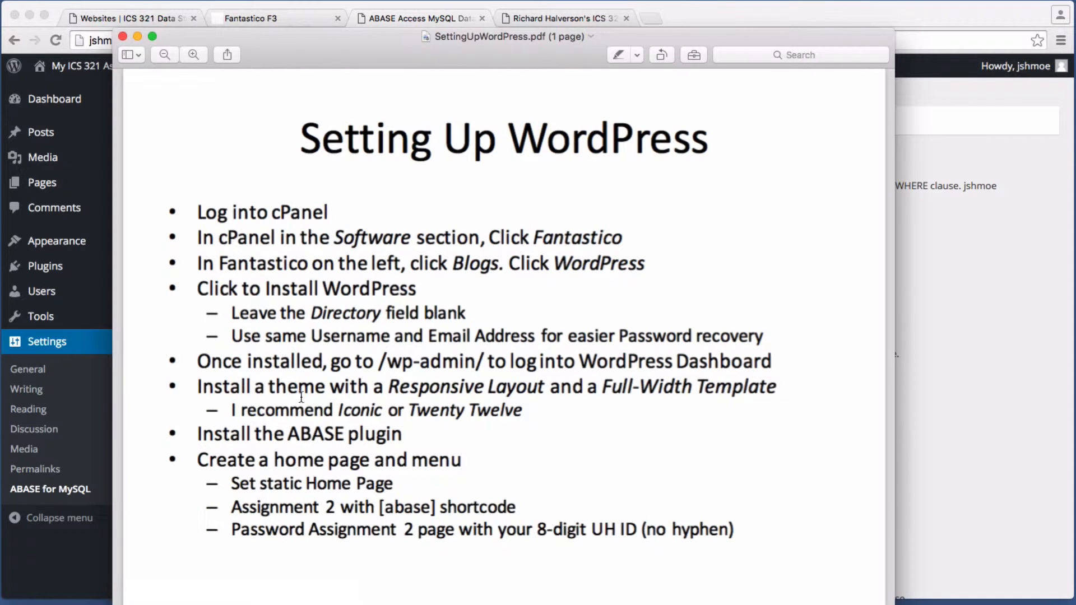
pyautogui.moveTo(288, 433); pyautogui.dragTo(519, 443)
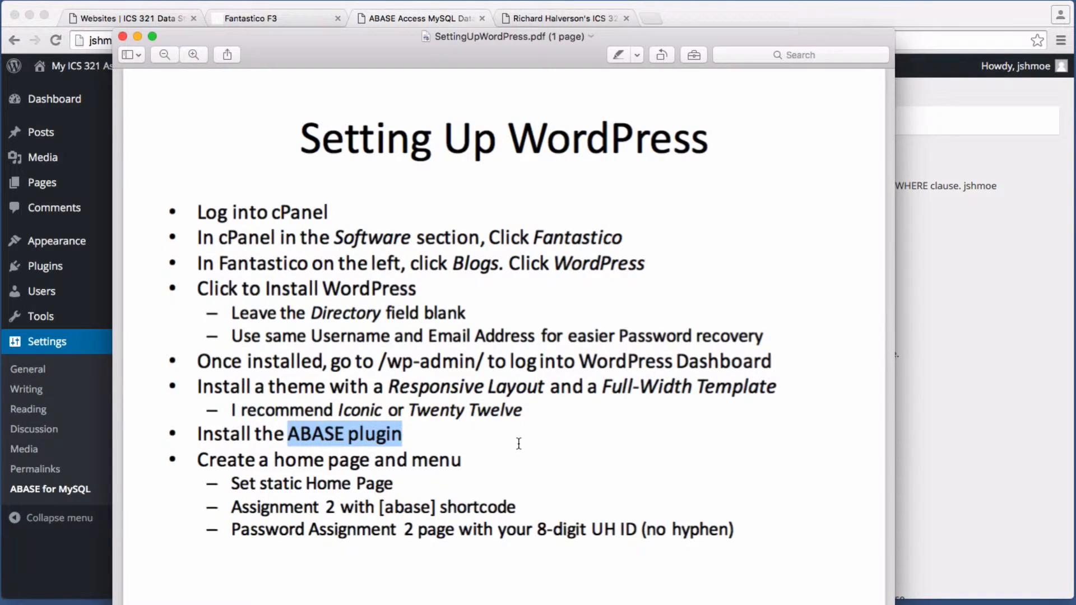
pyautogui.click(519, 444)
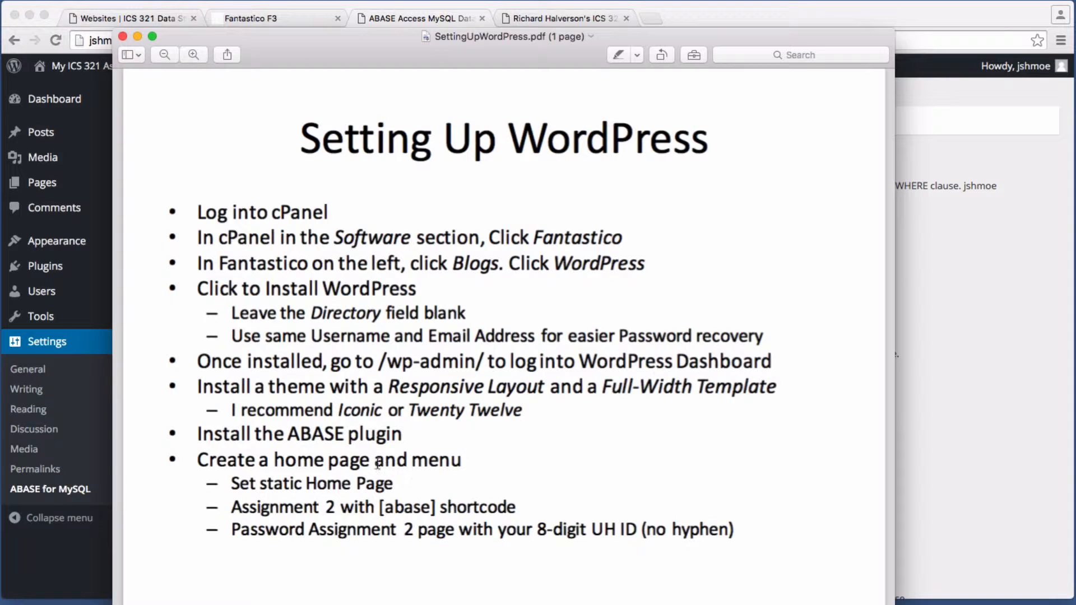
pyautogui.moveTo(292, 462); pyautogui.dragTo(384, 462)
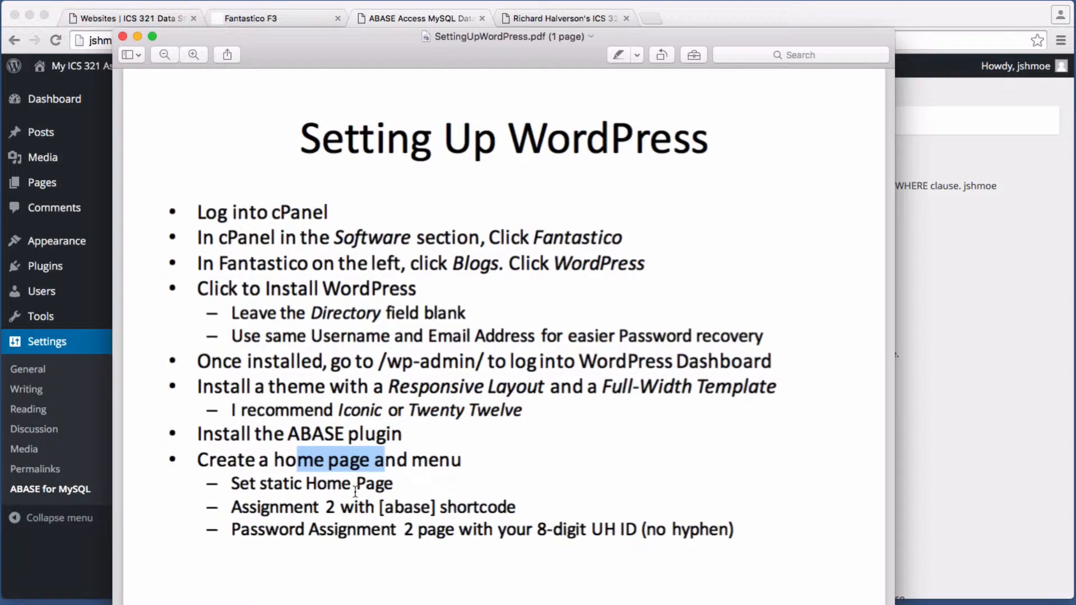
pyautogui.click(401, 473)
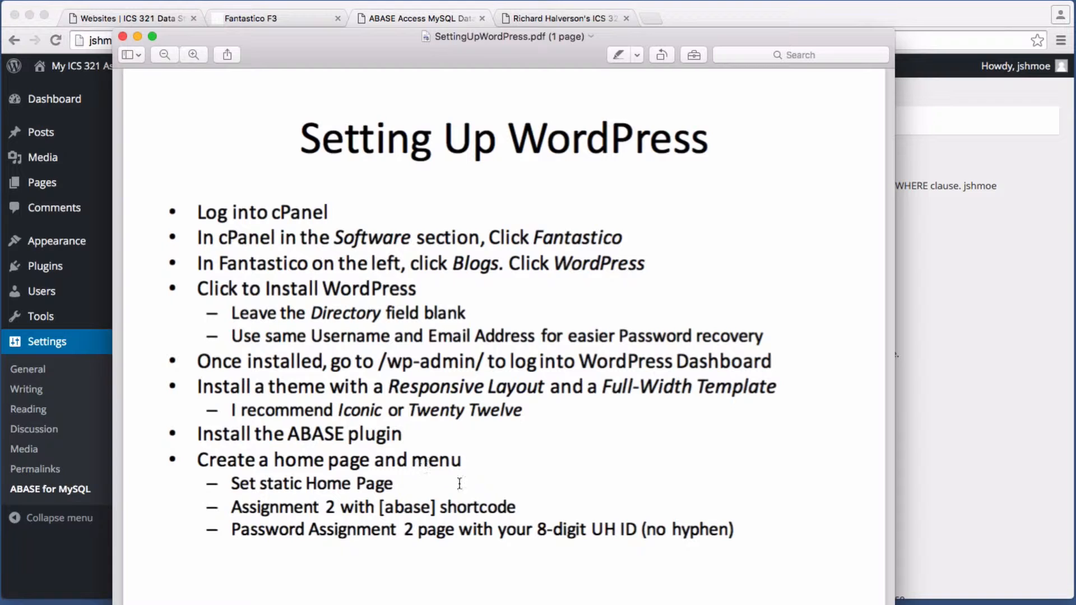
pyautogui.moveTo(278, 507); pyautogui.dragTo(355, 507)
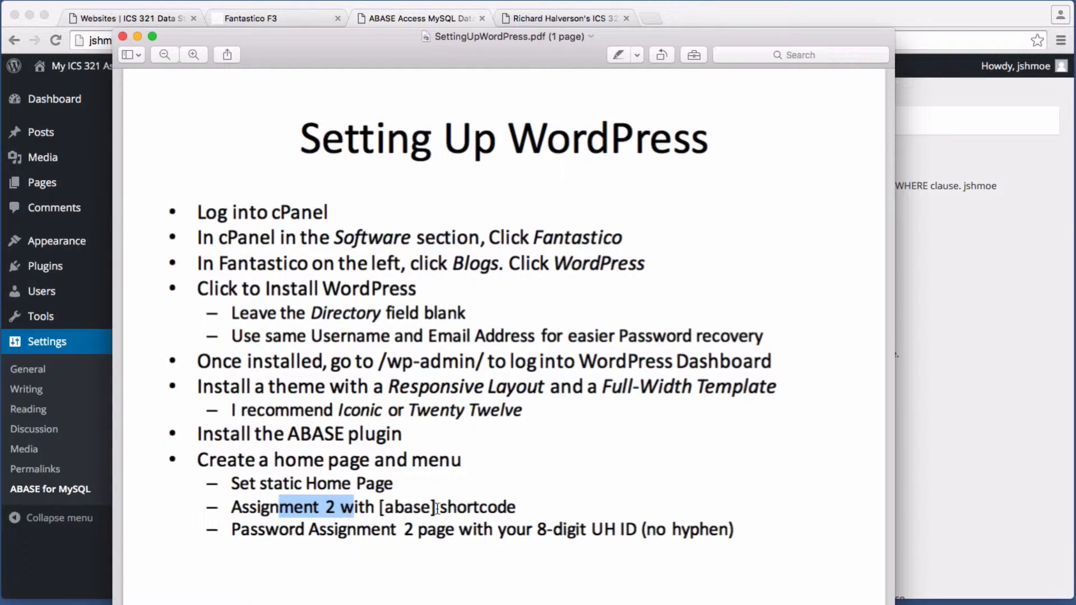
pyautogui.click(437, 509)
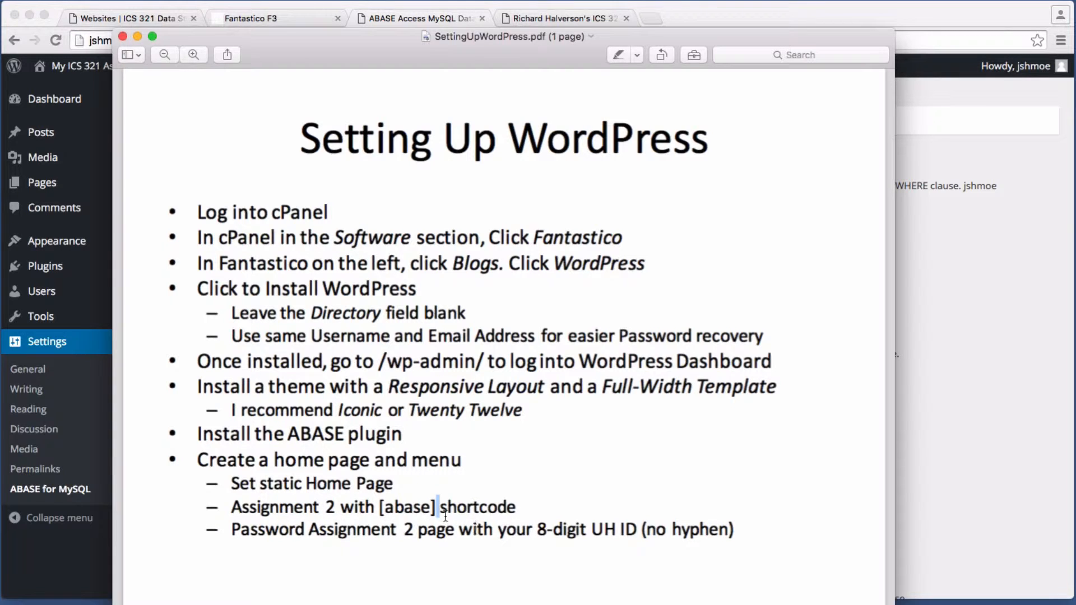
pyautogui.moveTo(338, 530); pyautogui.dragTo(546, 529)
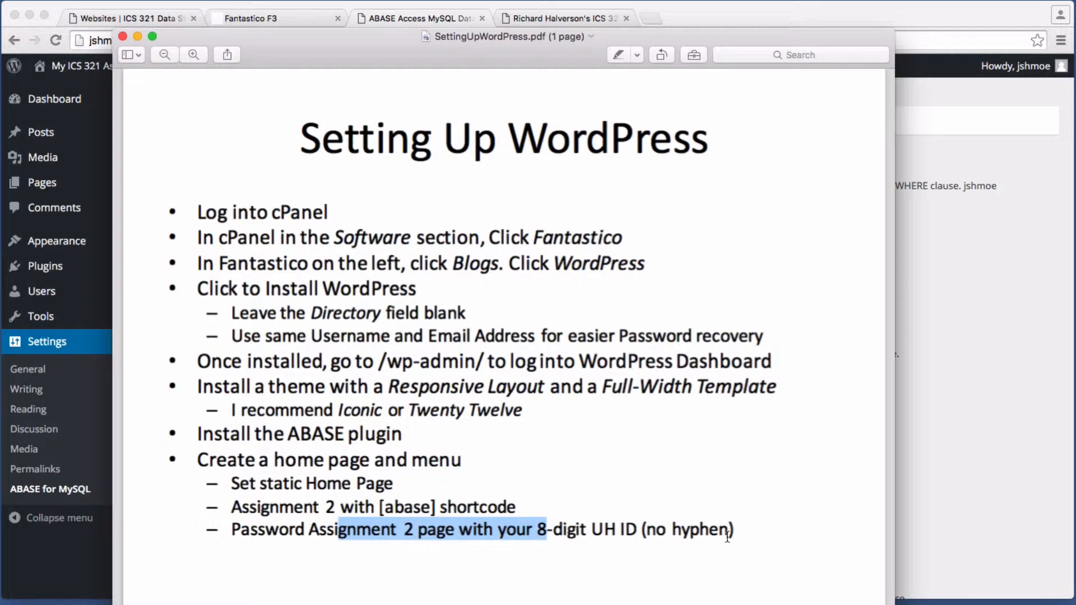
pyautogui.click(971, 429)
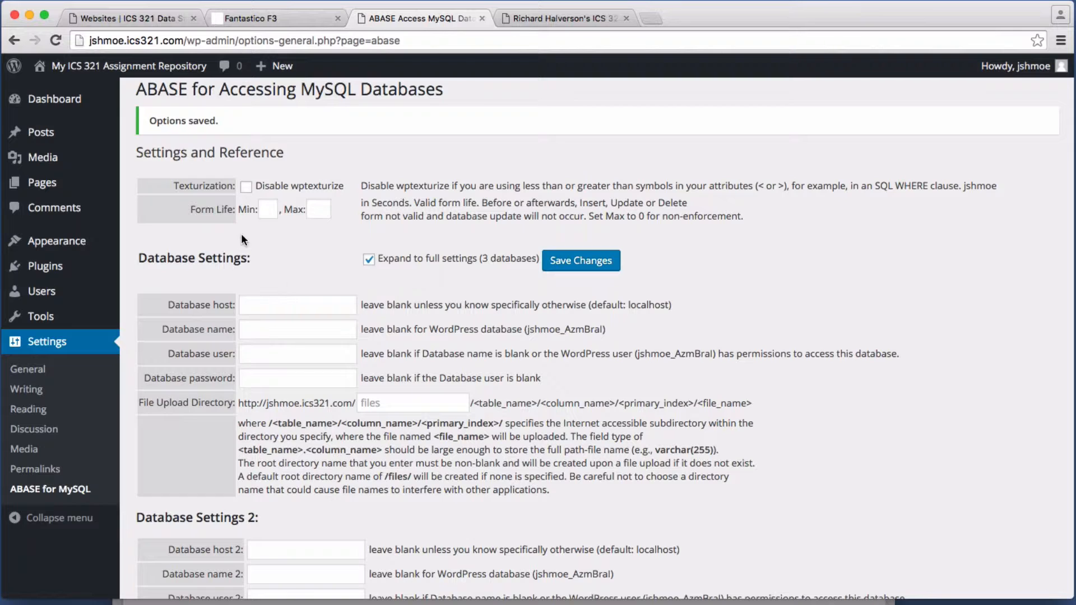
# Step: Select the wptexturize label text and toggle disabling wptexturize on, then back off
pyautogui.doubleClick(271, 186)
pyautogui.moveTo(291, 186); pyautogui.dragTo(358, 187)
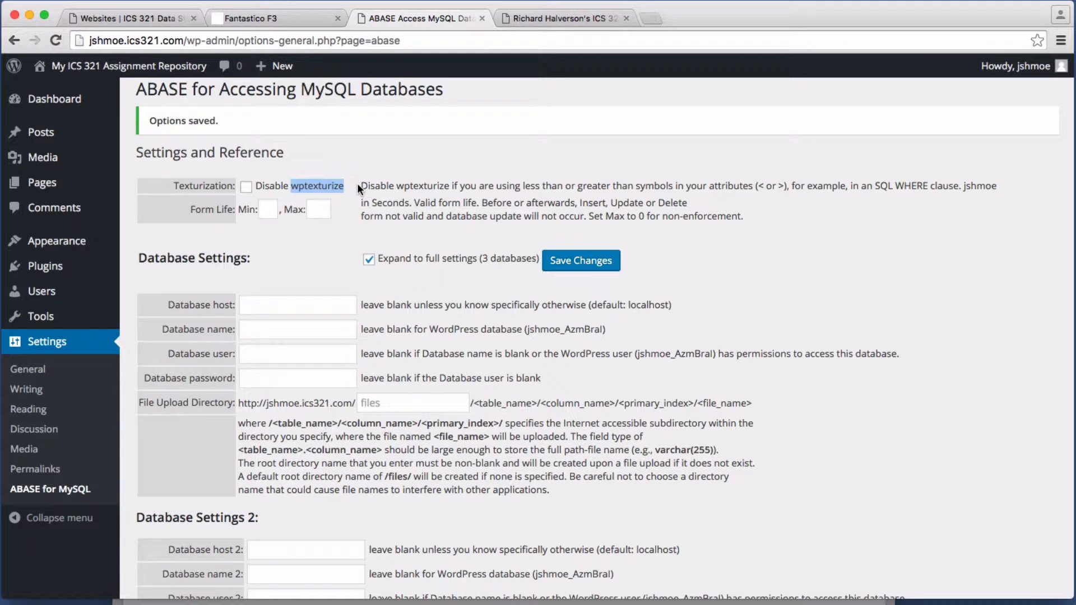
pyautogui.click(246, 188)
pyautogui.click(302, 247)
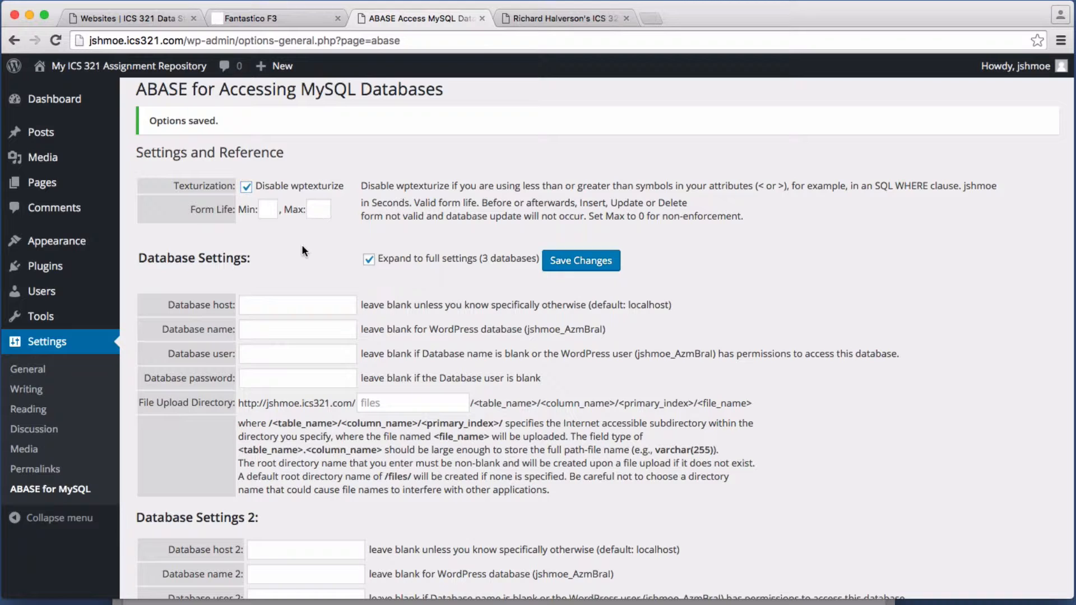
pyautogui.click(247, 187)
# Step: Bring the SettingUpWordPress.pdf checklist in Preview to the front
pyautogui.moveTo(108, 291)
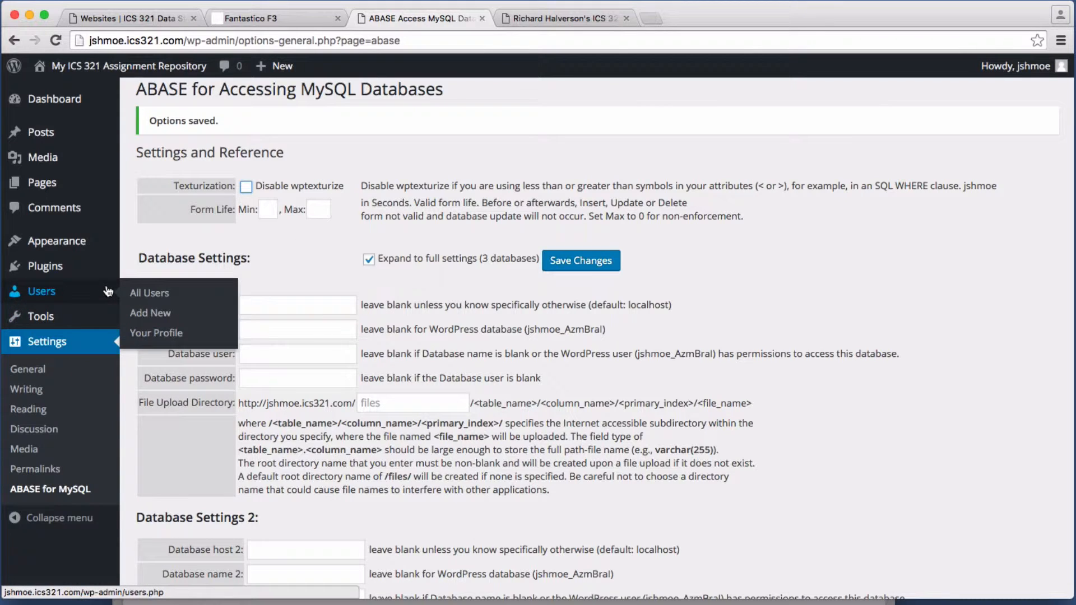
pyautogui.moveTo(115, 252)
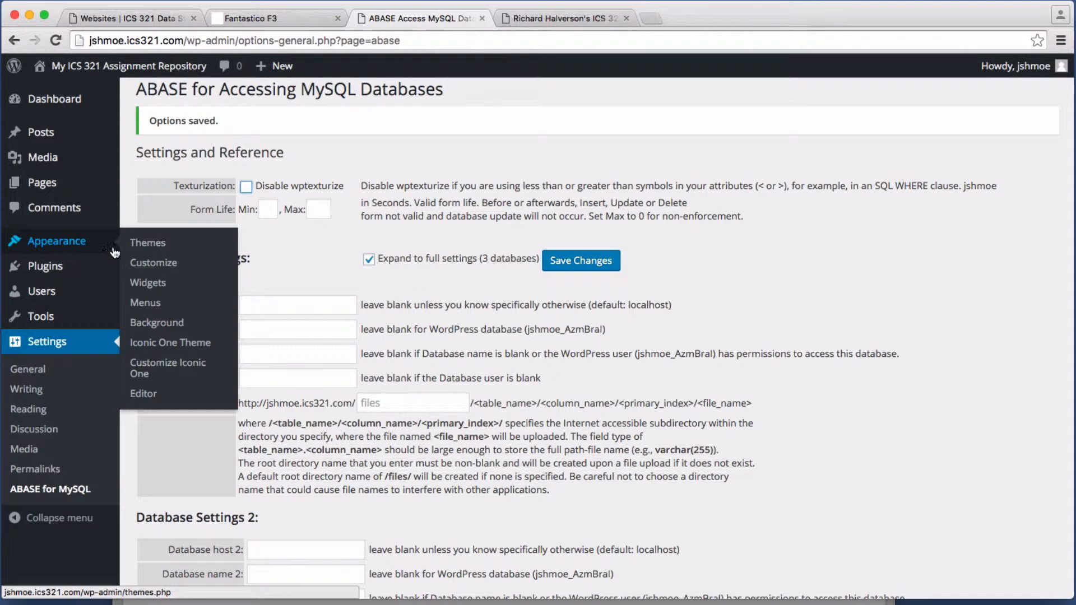
pyautogui.moveTo(77, 267)
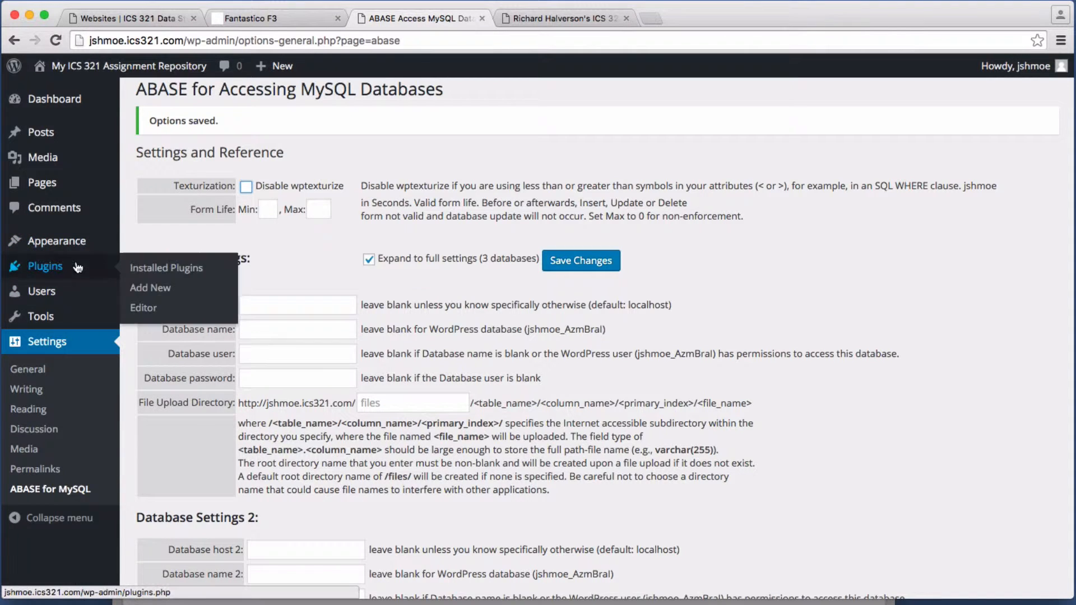
pyautogui.click(324, 602)
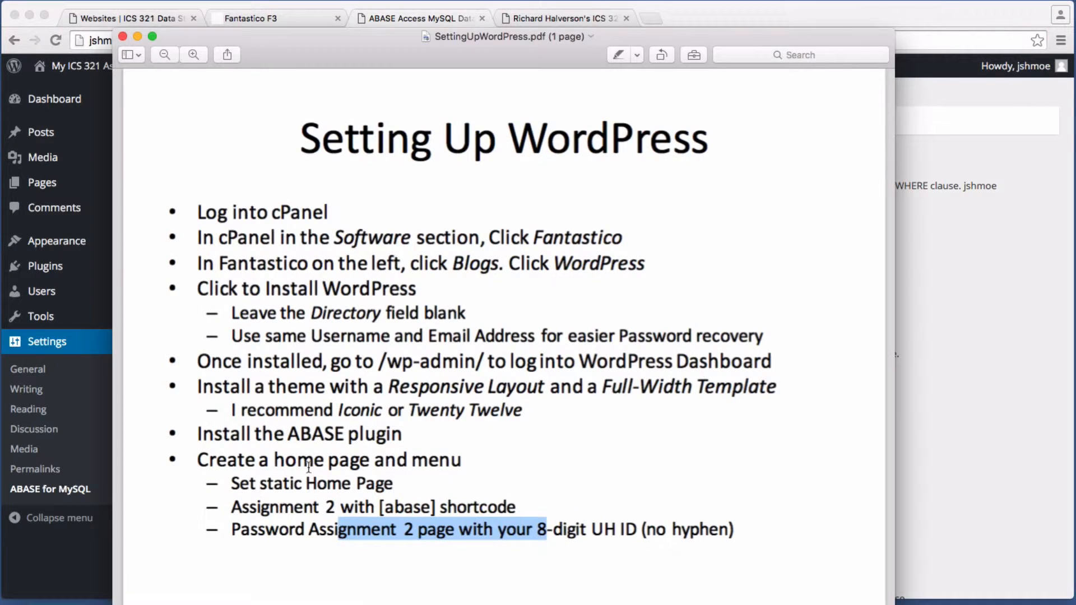
# Step: Clear the checklist highlight, switch back to WordPress admin, and open the Pages list
pyautogui.click(350, 461)
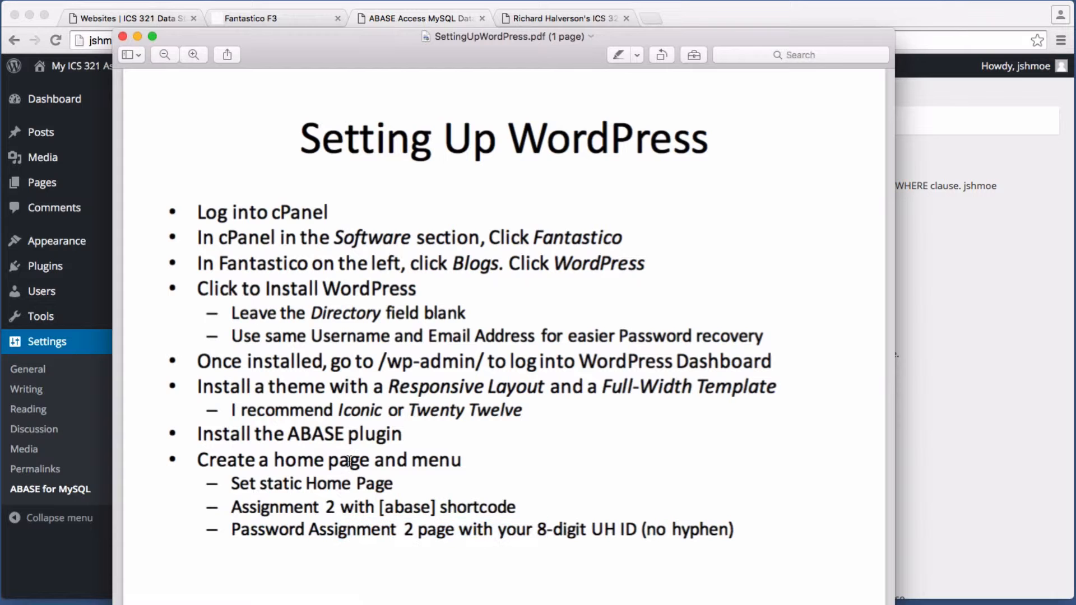
pyautogui.click(55, 186)
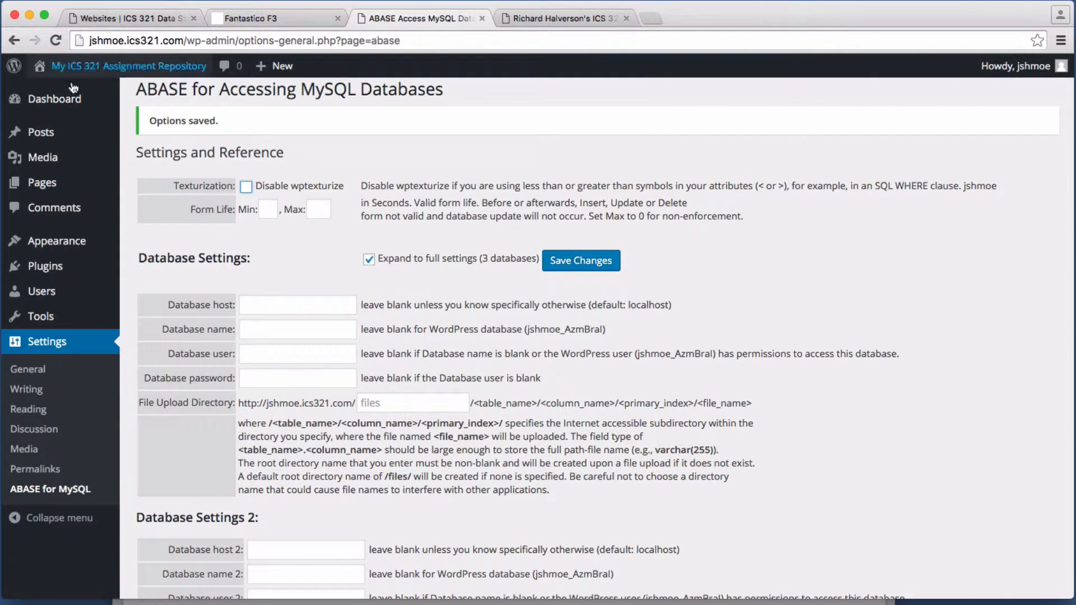
pyautogui.click(43, 187)
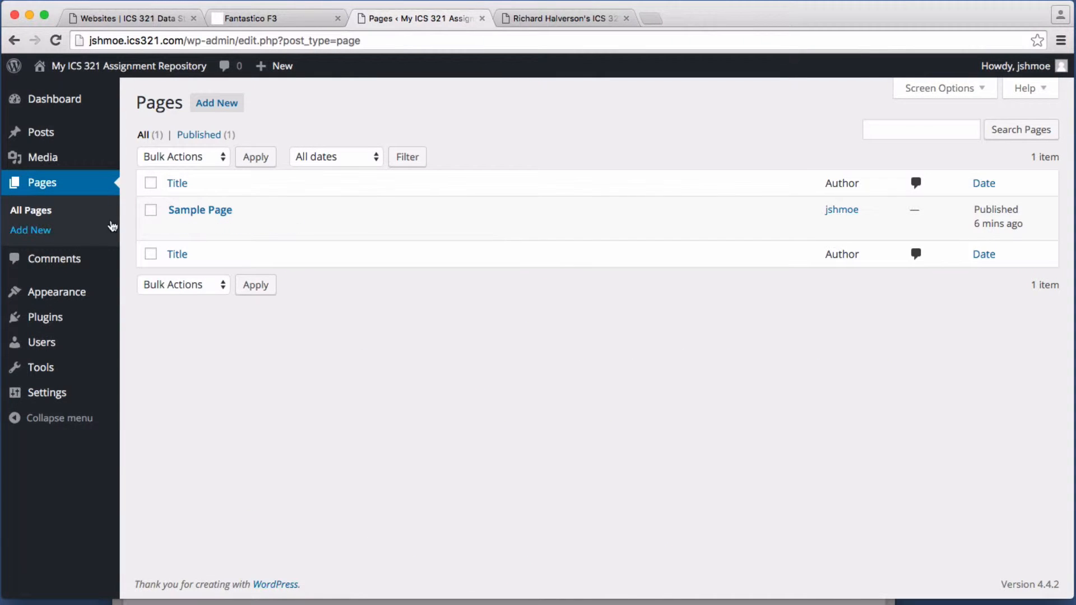
pyautogui.moveTo(215, 227)
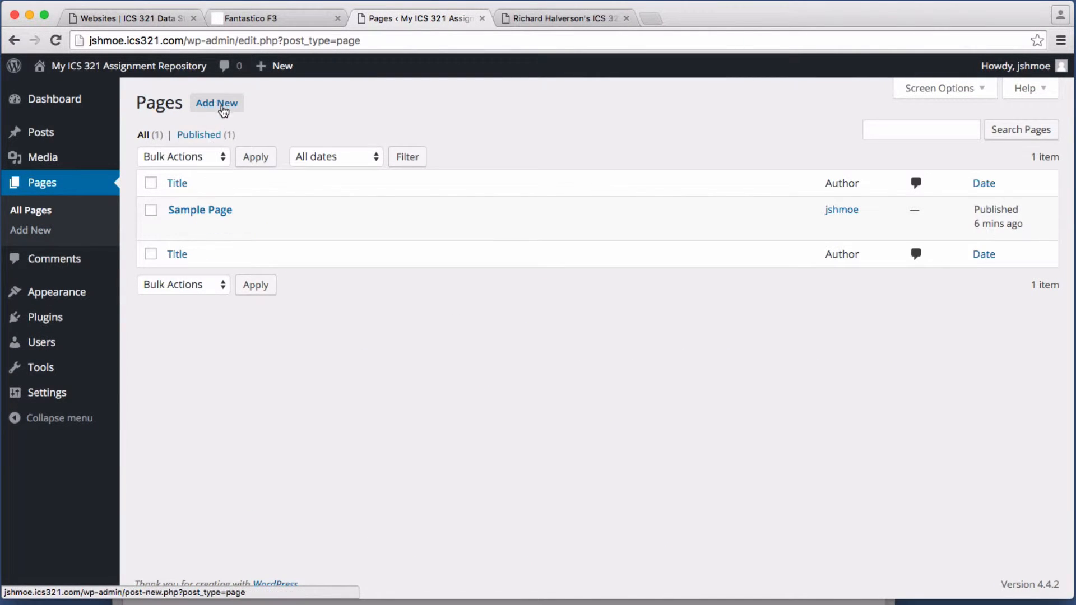
# Step: Add a page titled 'Welcome' reading 'Welcome to my ICS 321 Assignments Page.' and publish it
pyautogui.click(215, 108)
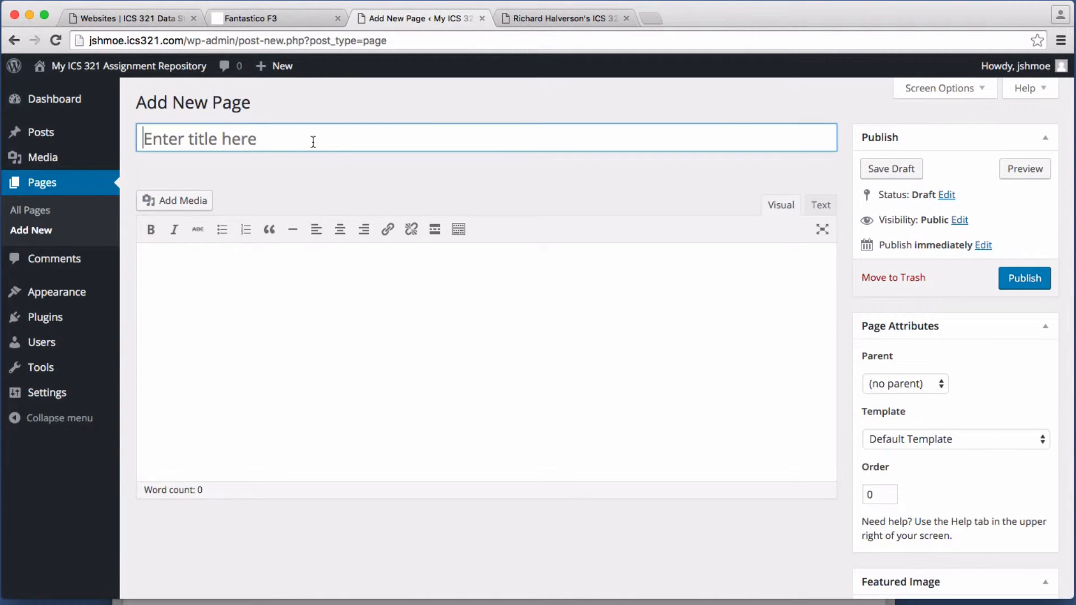
pyautogui.write('Welcome')
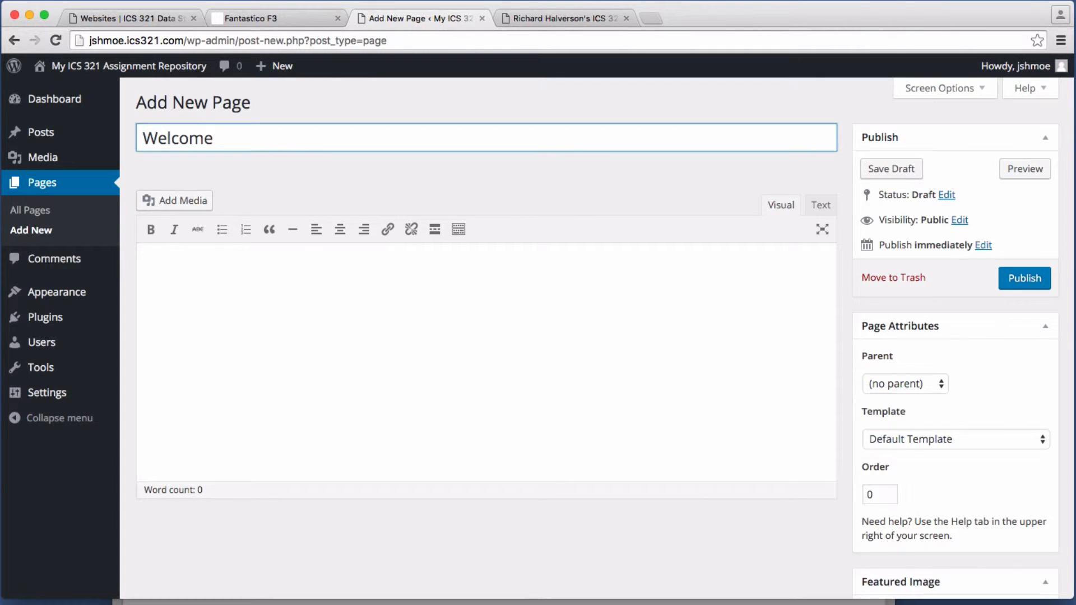
pyautogui.click(315, 320)
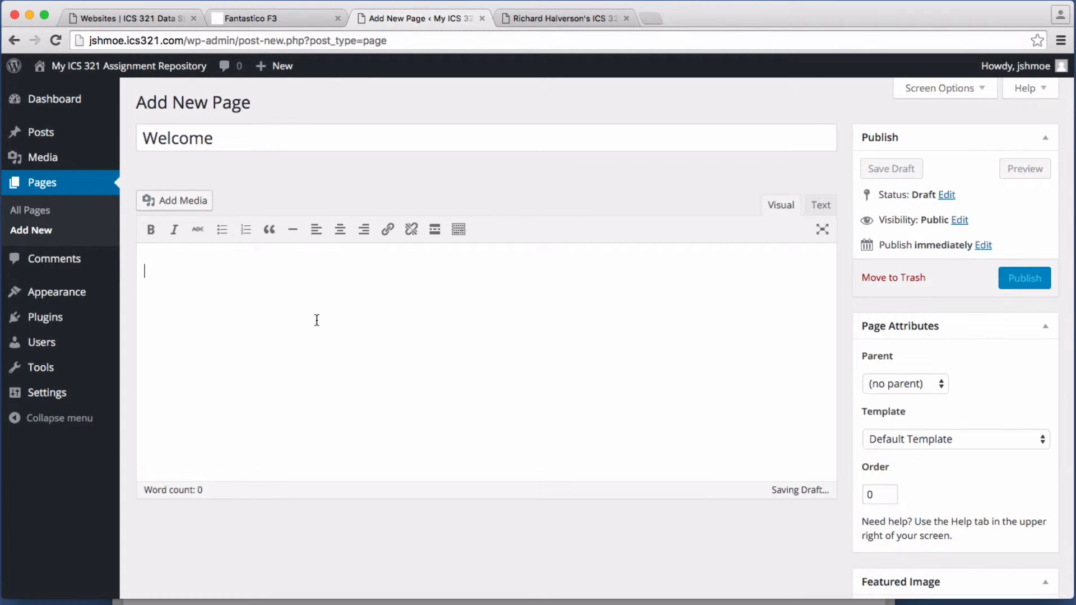
pyautogui.write('Welcome to my')
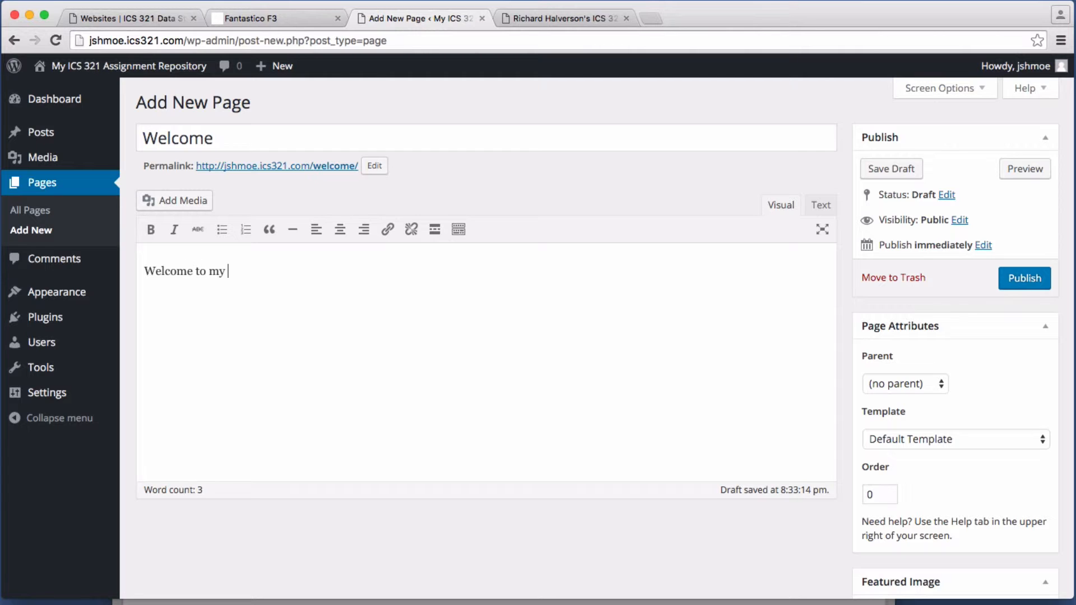
pyautogui.write(' ICS 321 Assignments Page.')
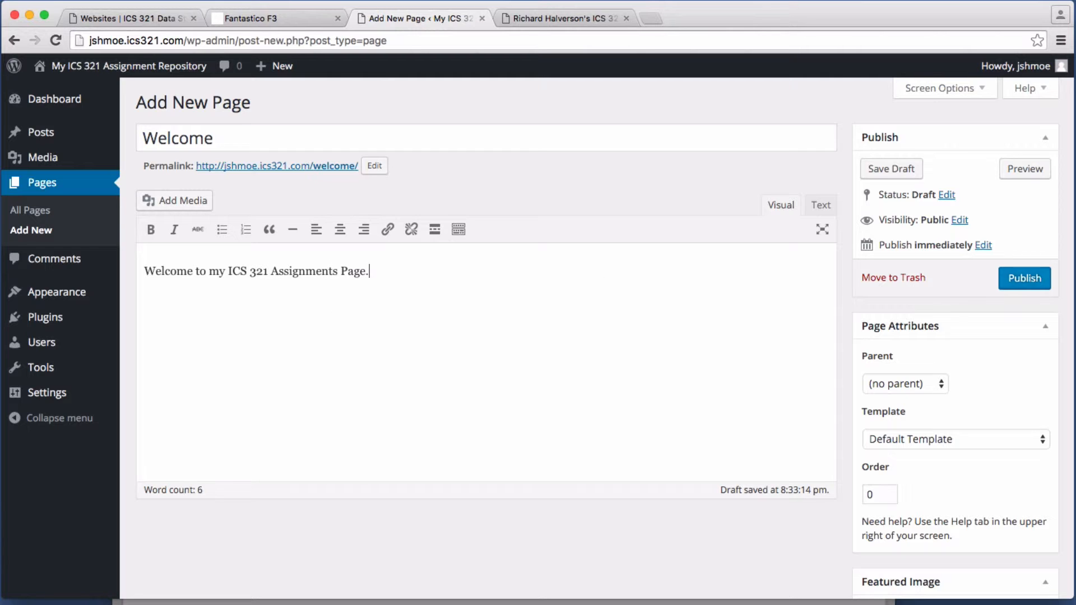
pyautogui.click(1020, 280)
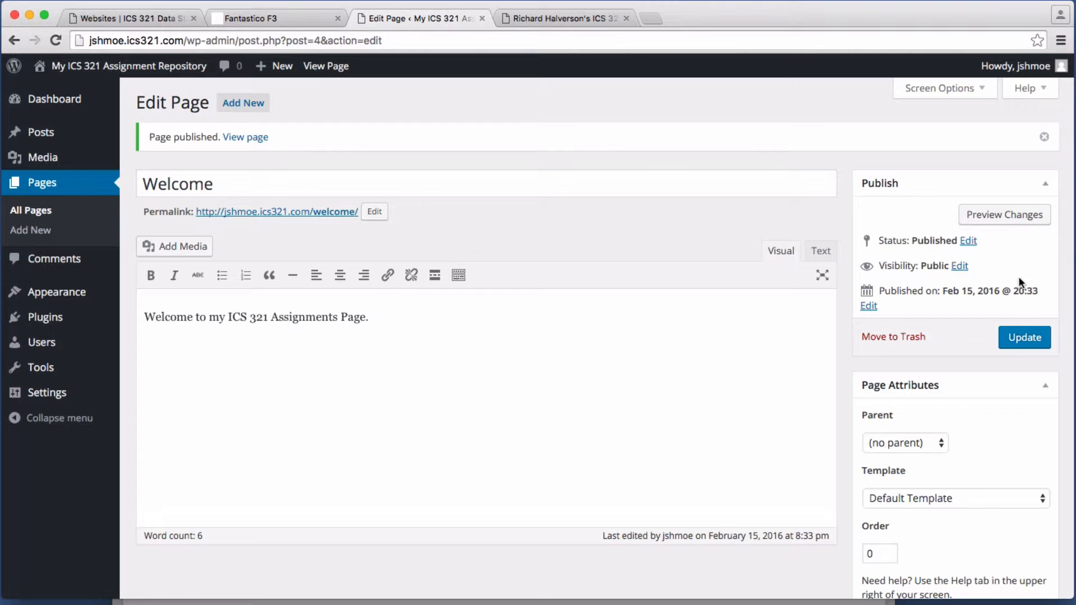
# Step: View the Welcome page, then set its template to Full-width Page Template, No Sidebar and update
pyautogui.click(328, 68)
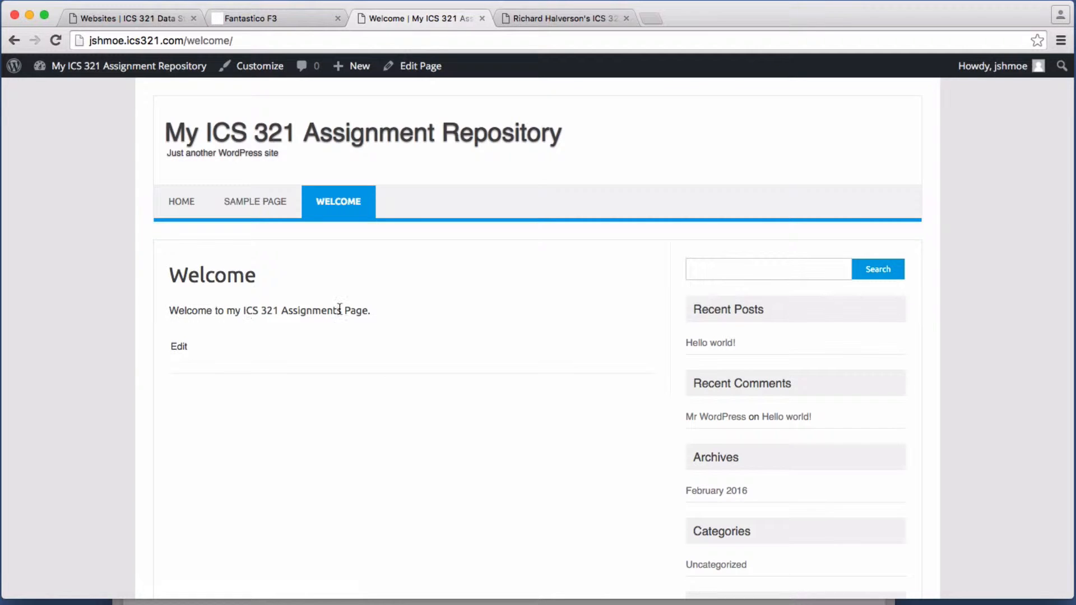
pyautogui.click(181, 347)
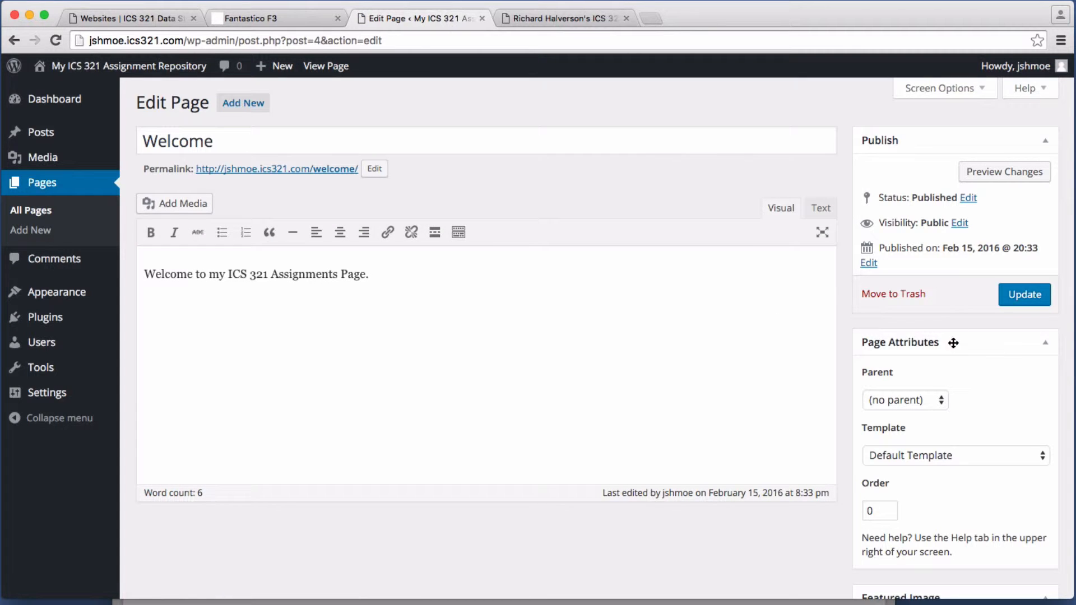
pyautogui.click(962, 453)
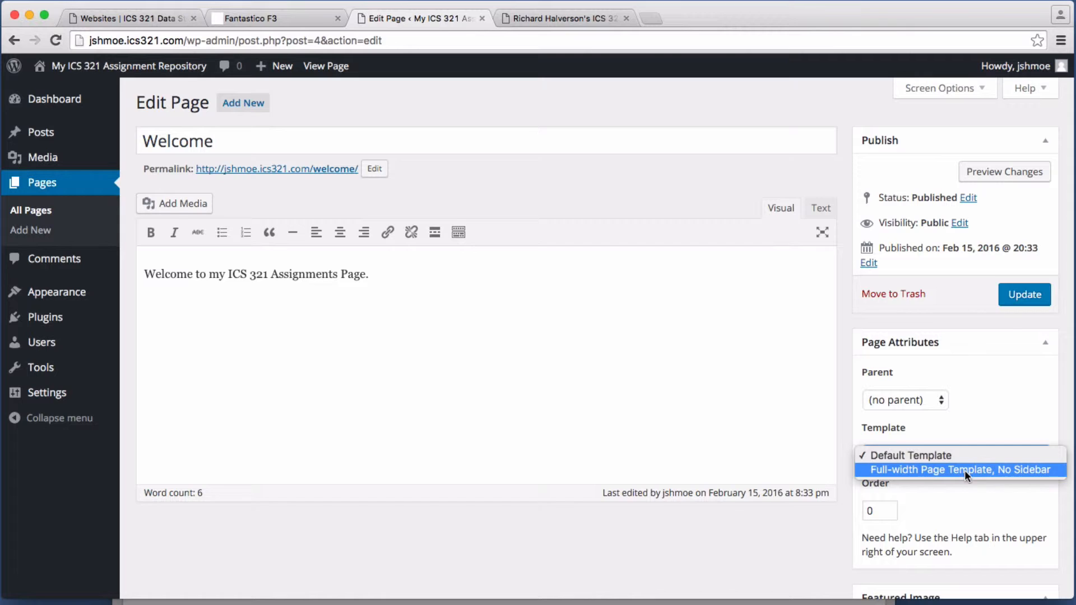
pyautogui.click(964, 470)
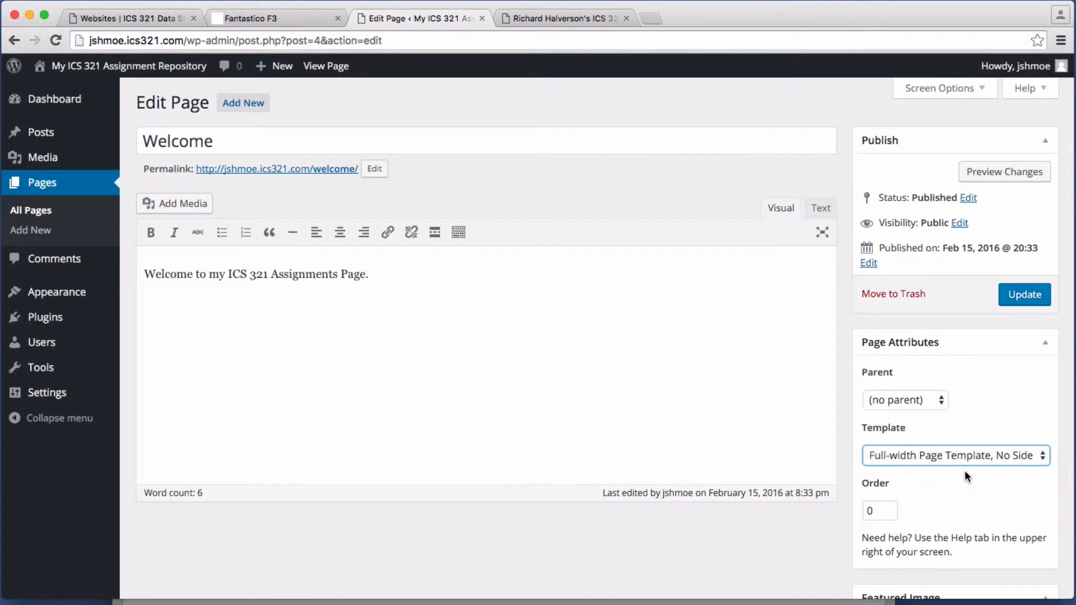
pyautogui.click(1025, 297)
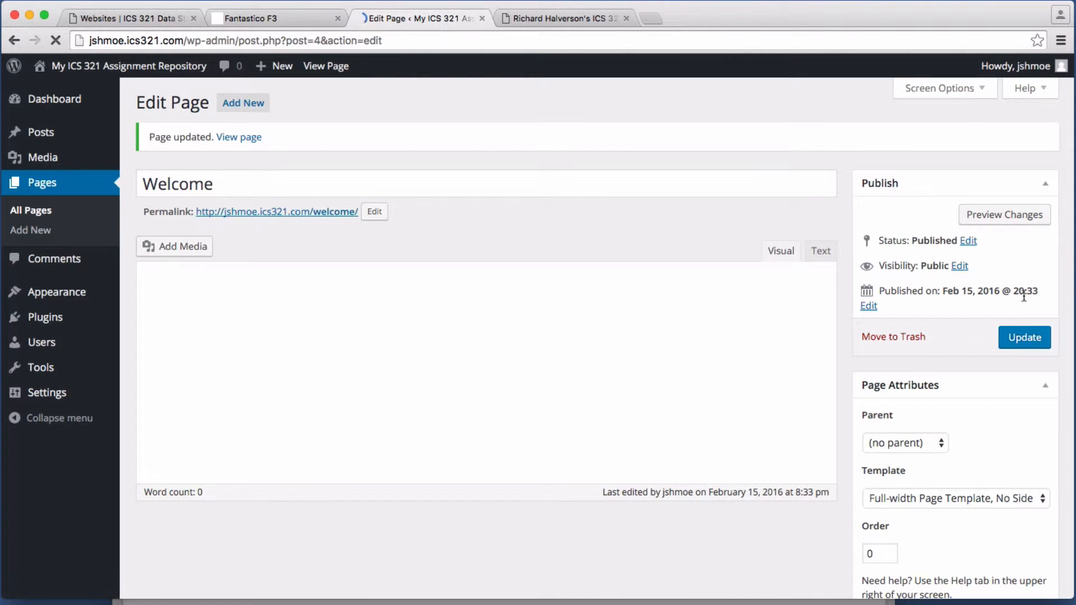
# Step: View the updated Welcome page on the site and return to its editor
pyautogui.click(330, 68)
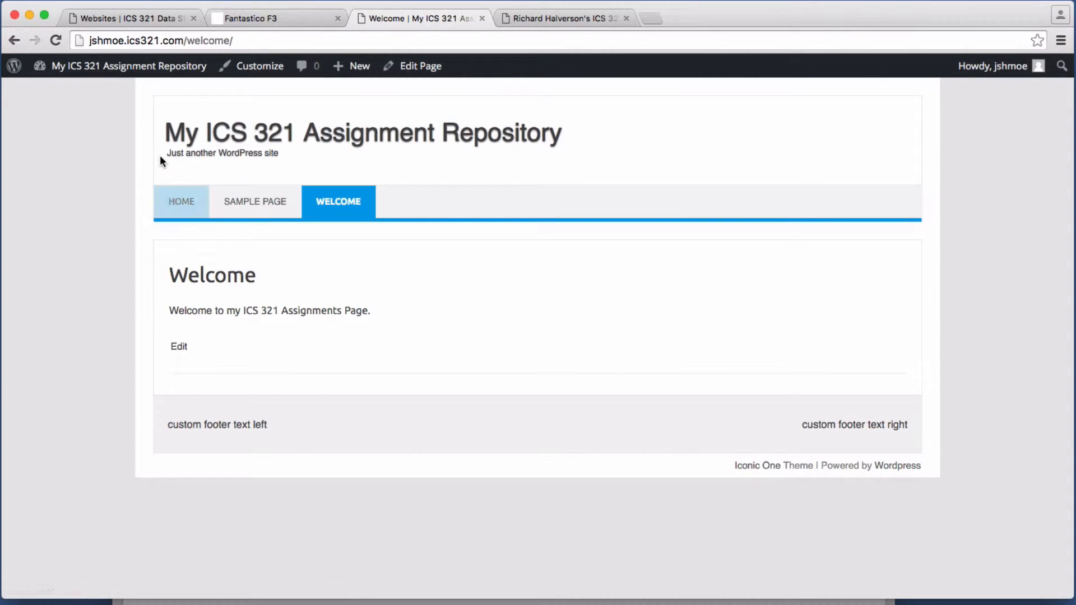
pyautogui.moveTo(164, 72)
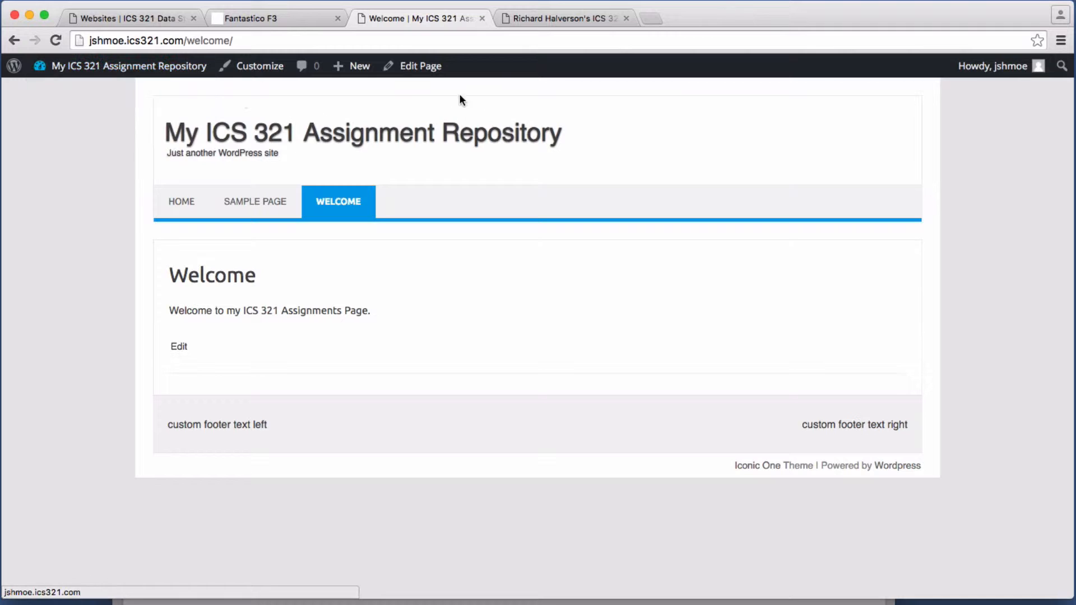
pyautogui.click(421, 73)
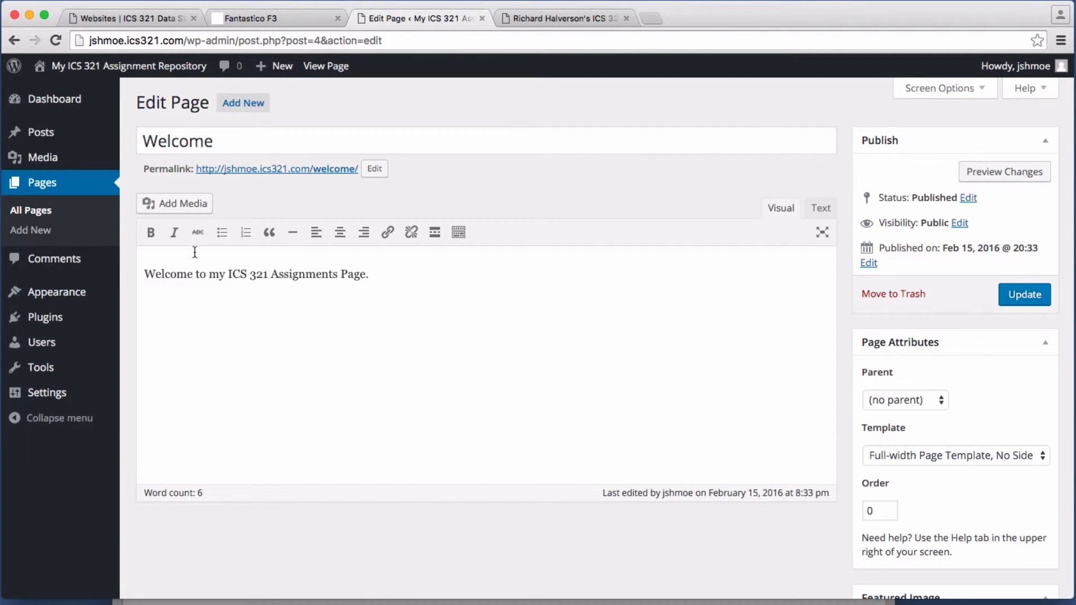
# Step: Create and publish a page titled 'Assignment 2' whose body is the [abase] shortcode
pyautogui.click(242, 107)
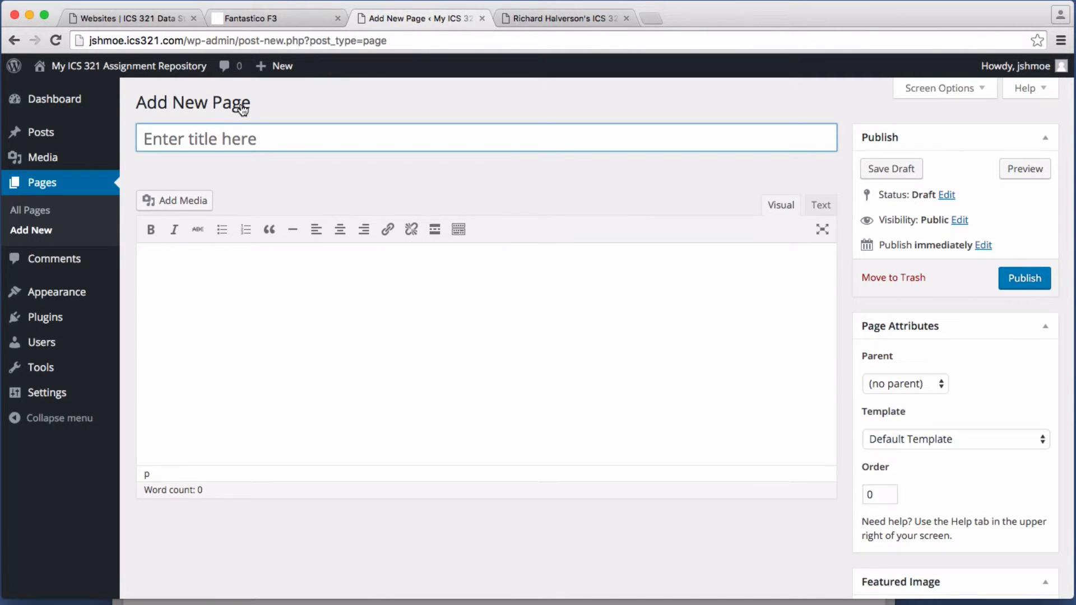
pyautogui.write('Ass')
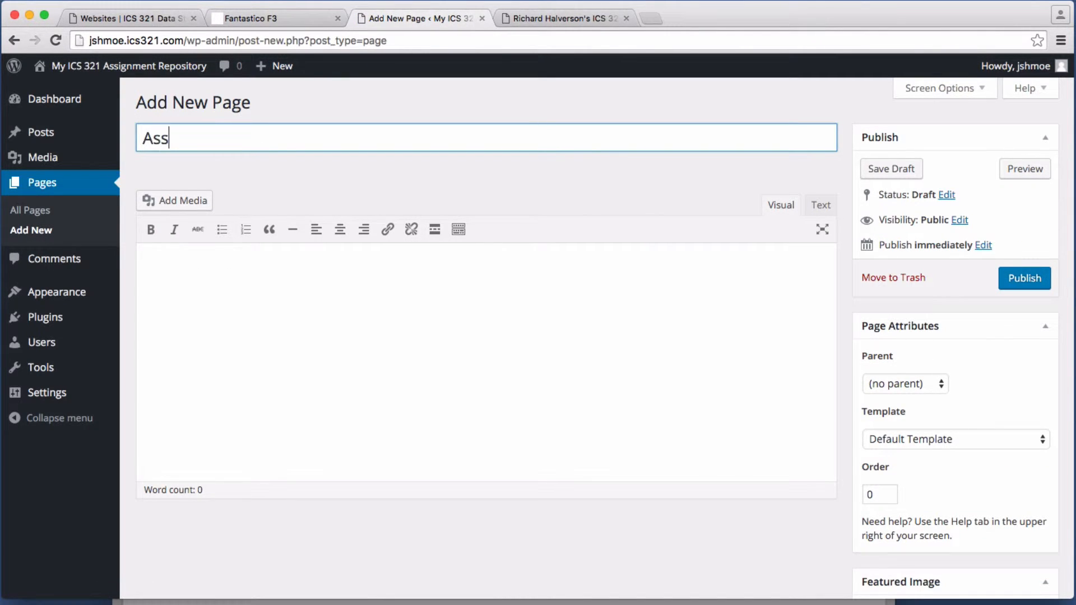
pyautogui.write('ignment 2')
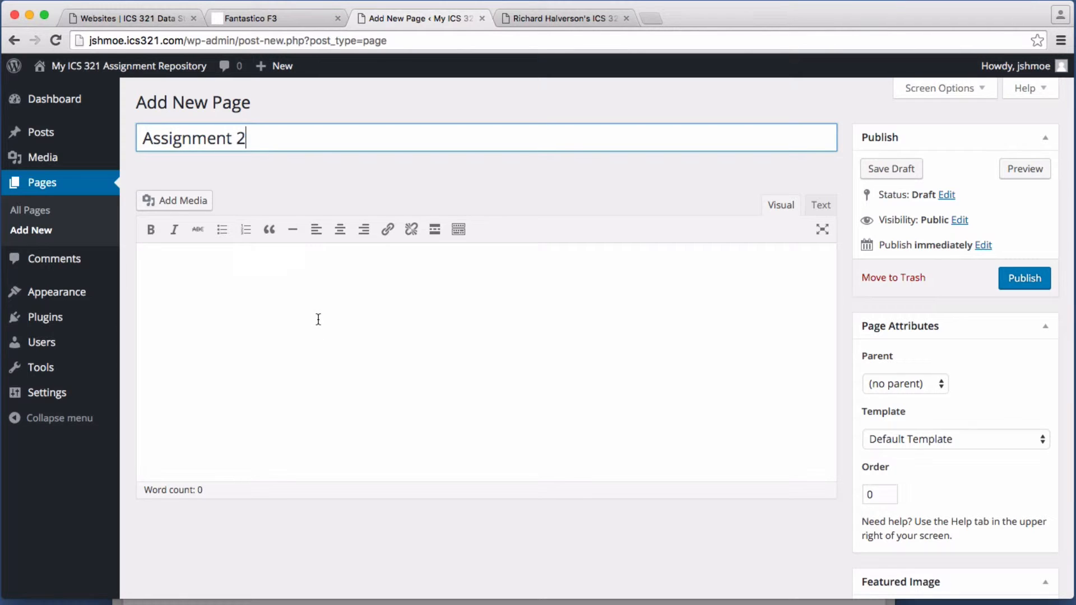
pyautogui.click(317, 311)
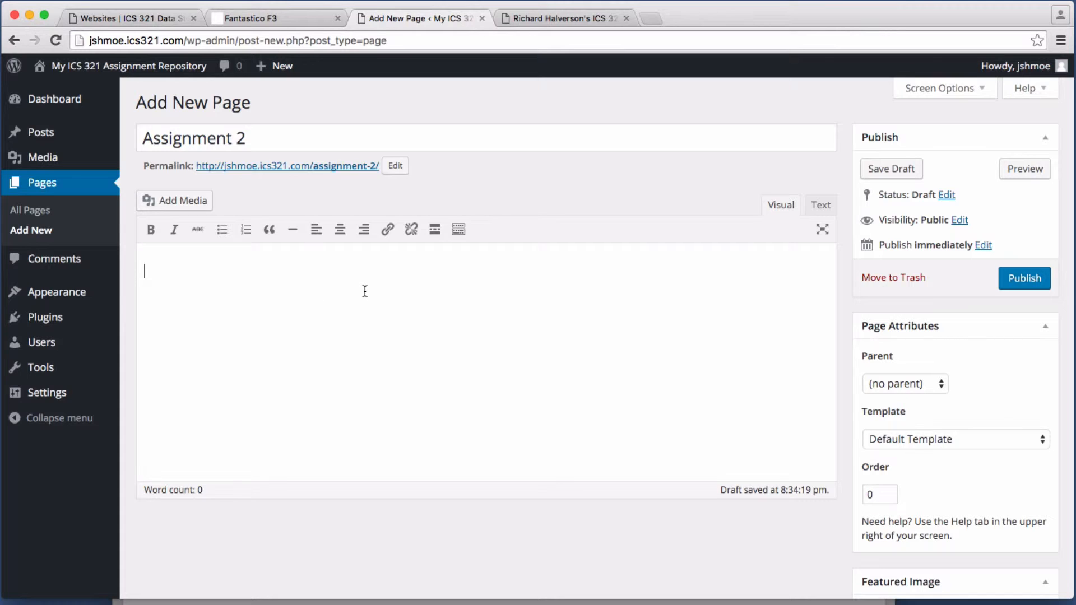
pyautogui.write('[abase]')
pyautogui.click(1025, 283)
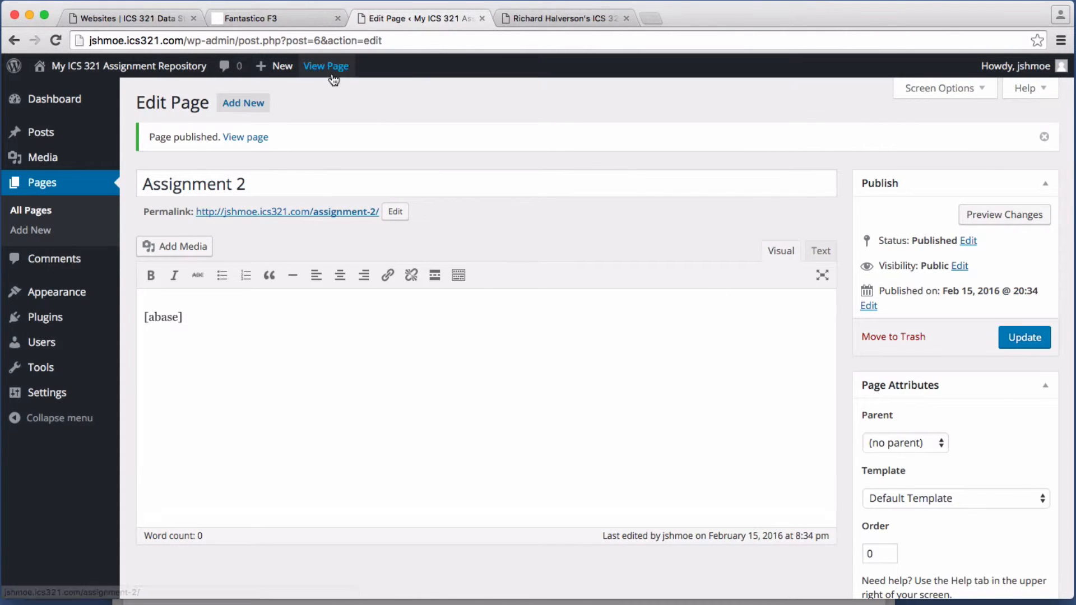
# Step: Check ABASE's 12-table list on the live Assignment 2 page, then bring up SettingUpWordPress.pdf
pyautogui.click(322, 72)
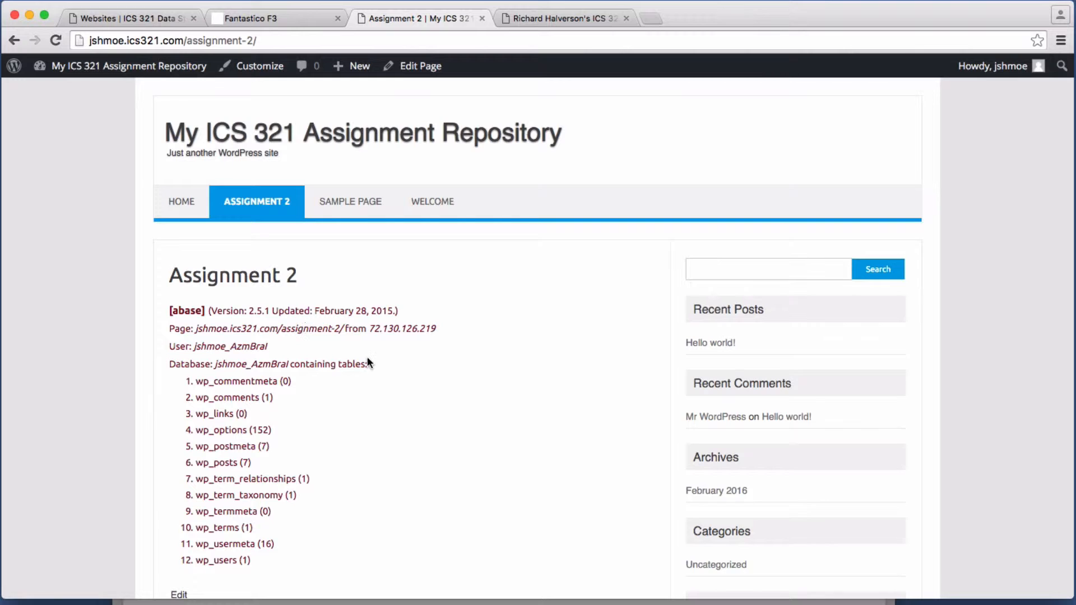
pyautogui.scroll(-1, 368, 355)
pyautogui.scroll(1, 367, 356)
pyautogui.scroll(-2, 367, 359)
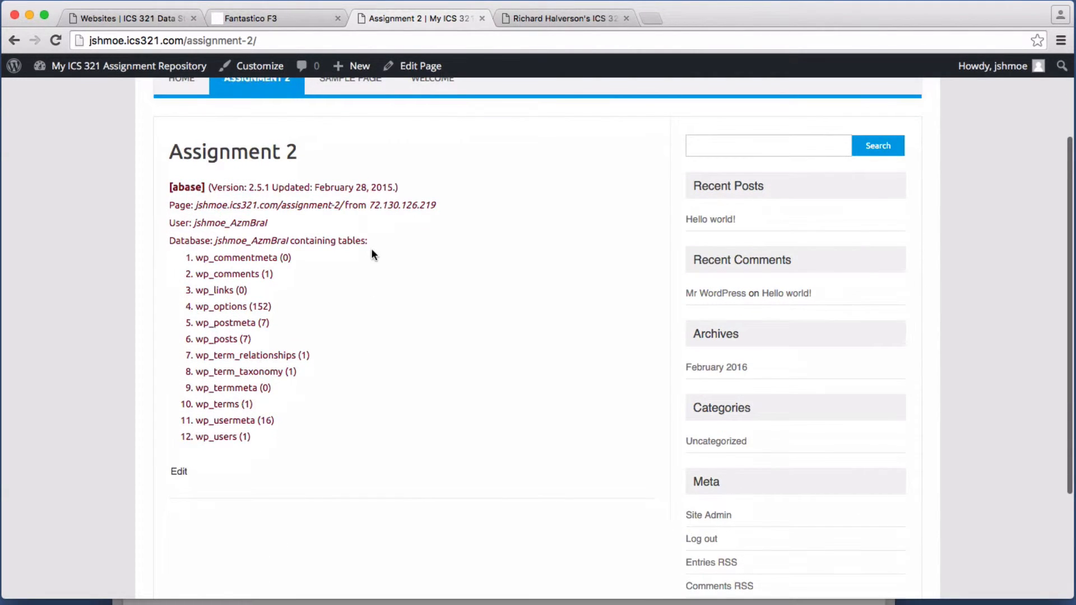
pyautogui.doubleClick(247, 223)
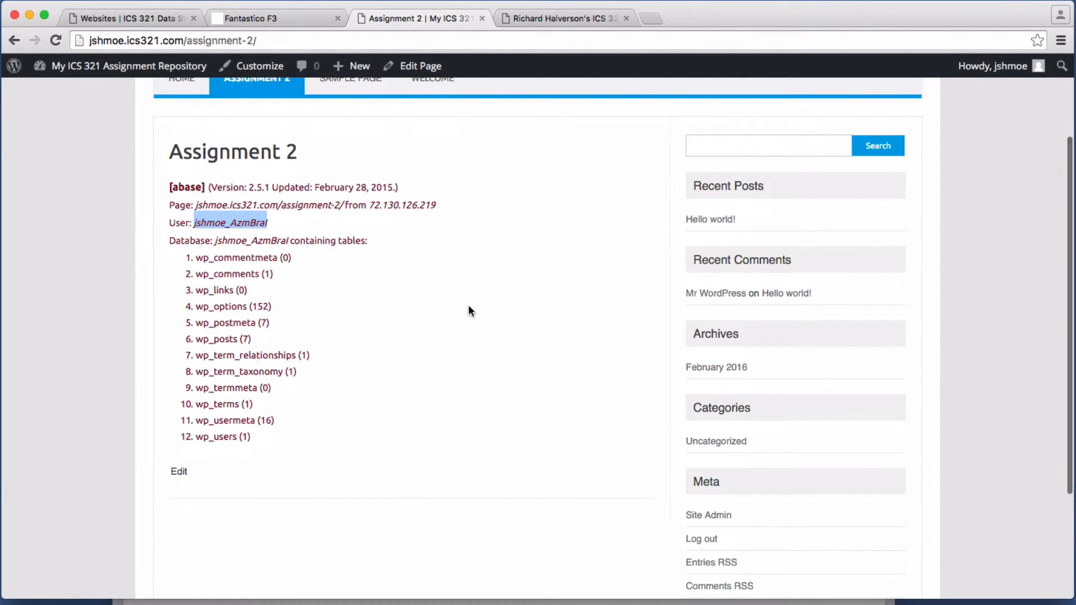
pyautogui.click(278, 242)
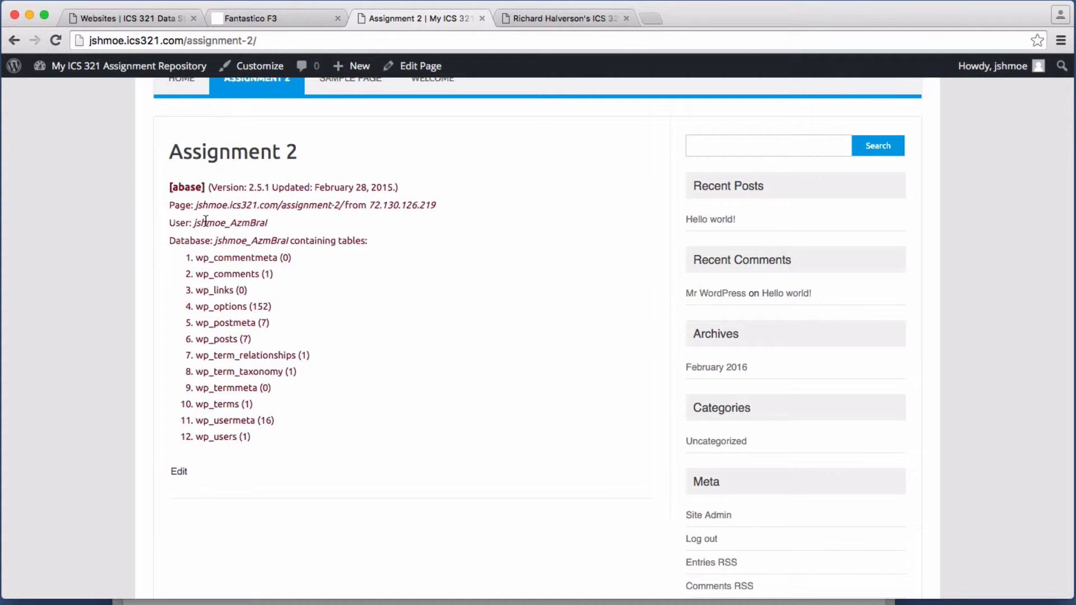
pyautogui.doubleClick(235, 223)
pyautogui.click(282, 239)
pyautogui.moveTo(199, 259); pyautogui.dragTo(300, 415)
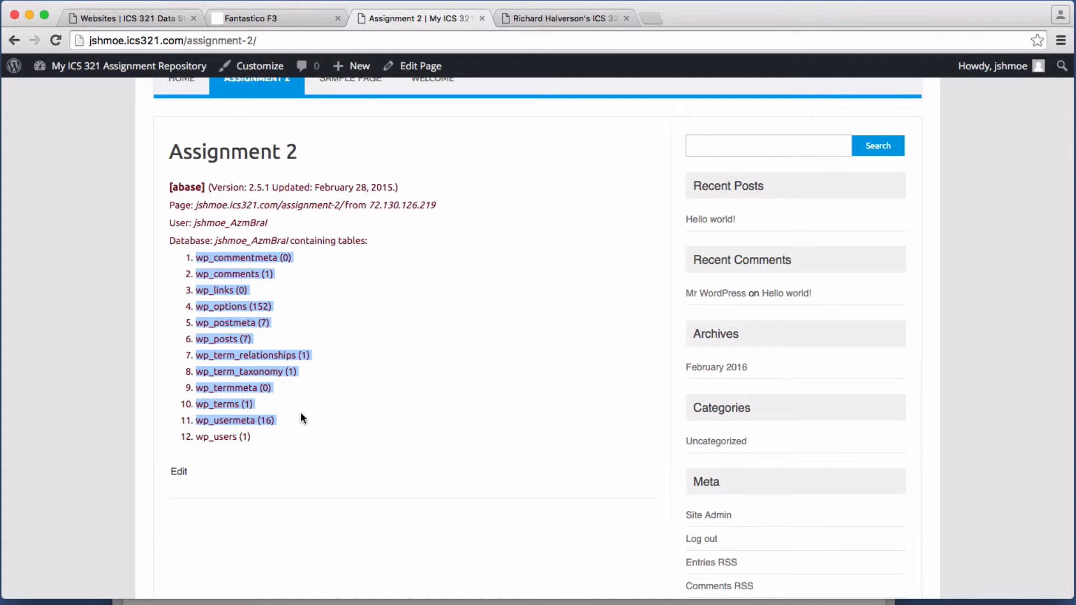
pyautogui.click(303, 414)
pyautogui.scroll(-2, 742, 364)
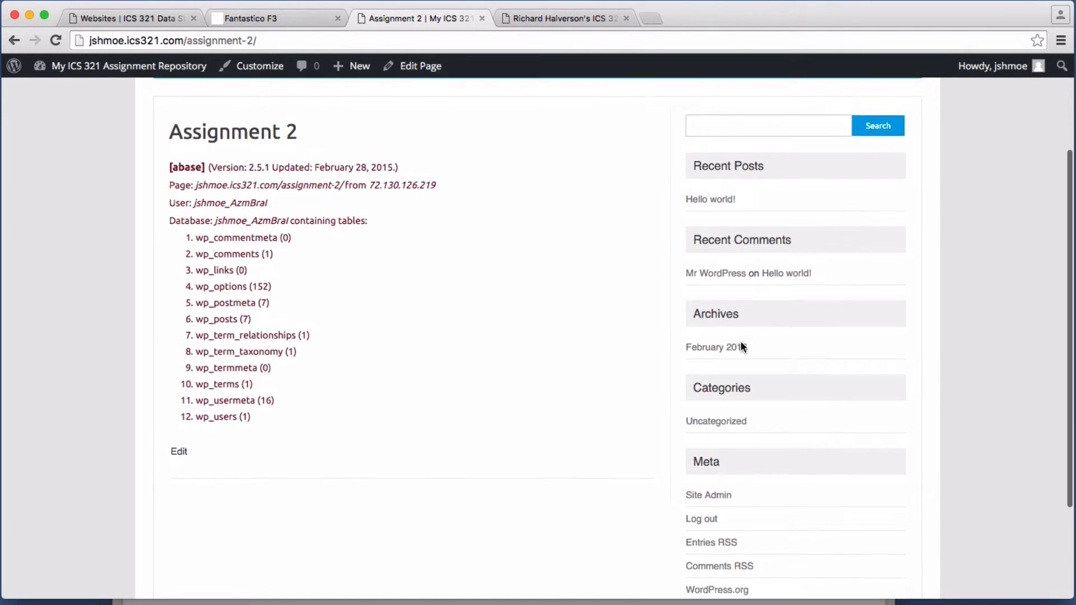
pyautogui.scroll(5, 746, 342)
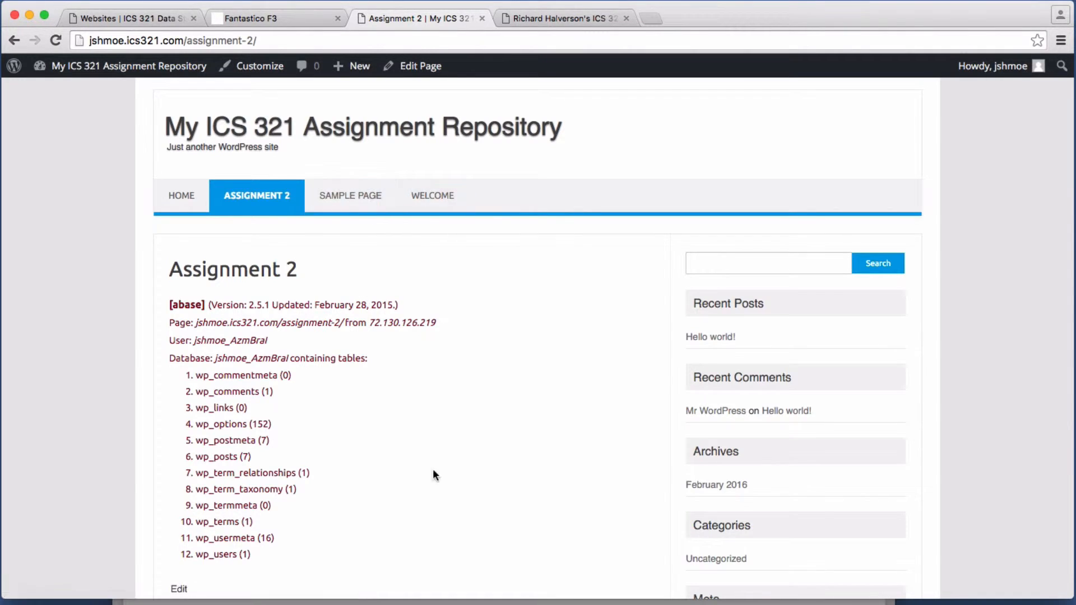
pyautogui.click(368, 602)
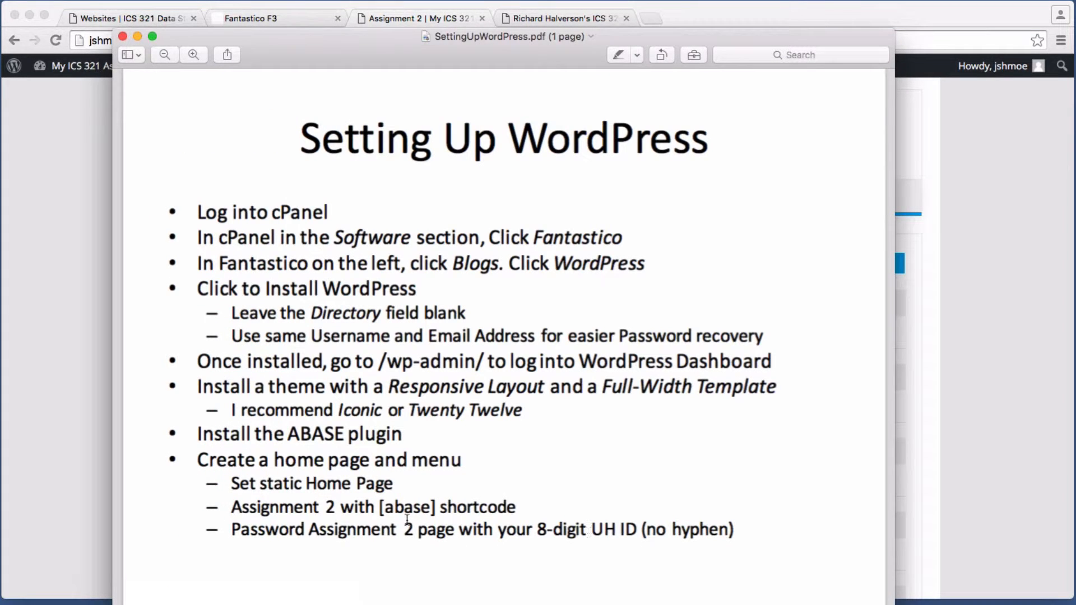
# Step: Return to the browser showing the live Assignment 2 page
pyautogui.click(69, 439)
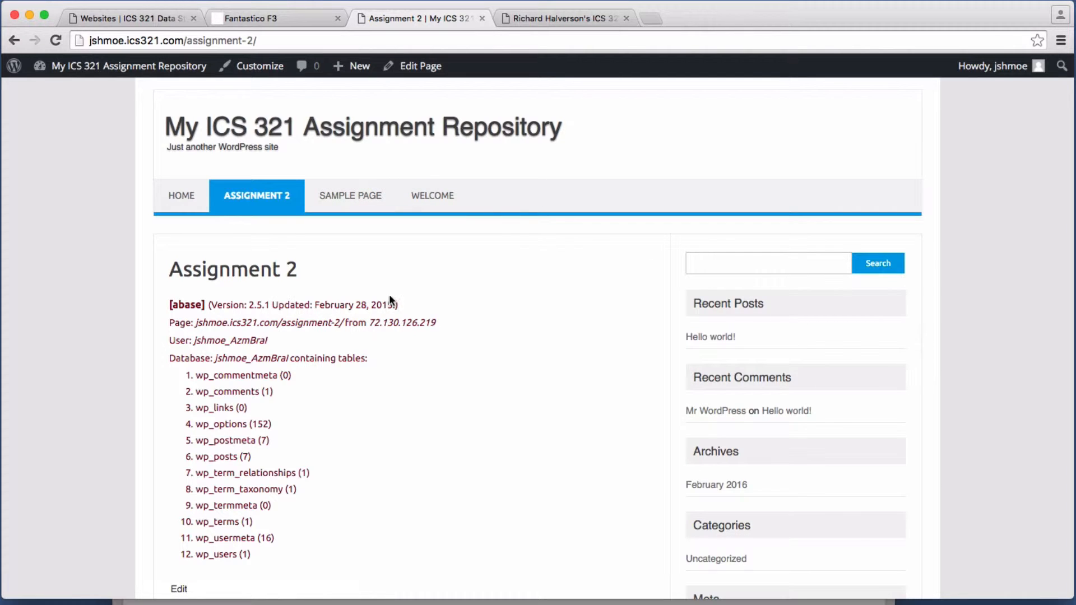
# Step: Switch Assignment 2 to the Full-width Page Template, update it, and check the result
pyautogui.click(421, 68)
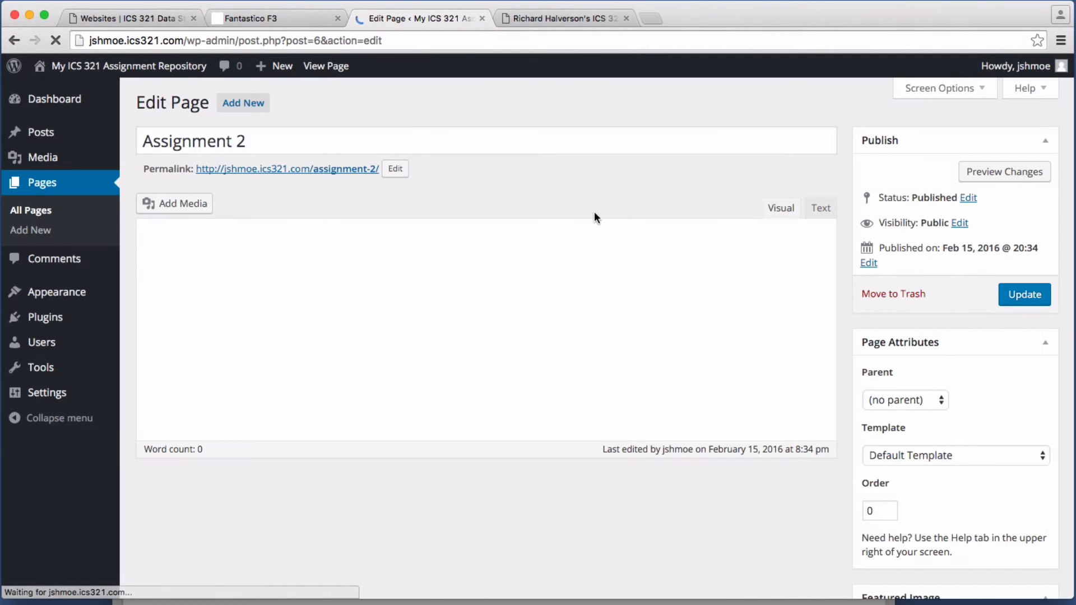
pyautogui.click(964, 460)
pyautogui.press('Escape')
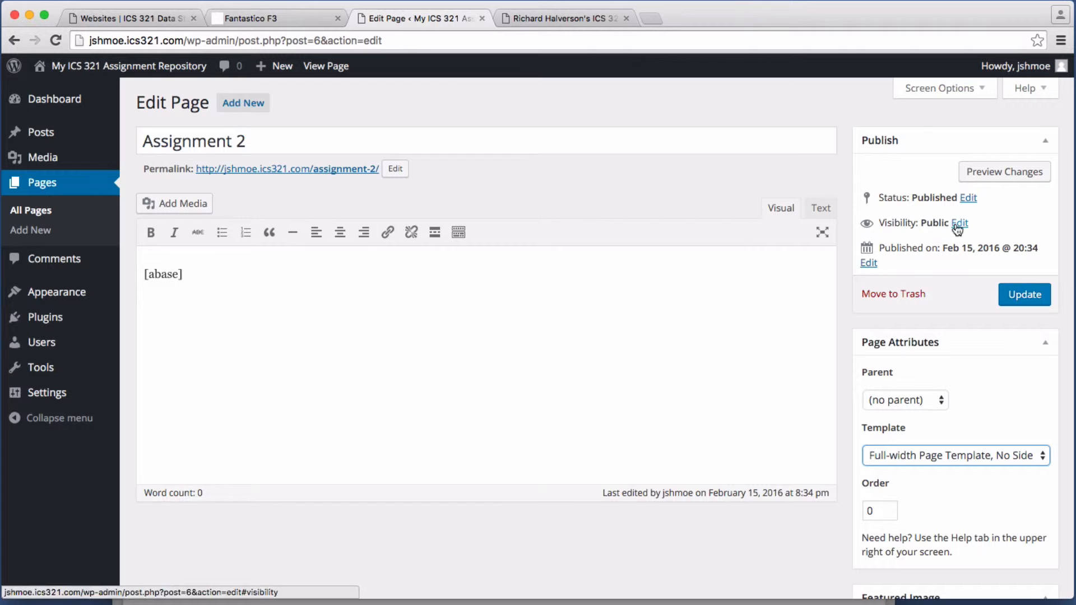
pyautogui.click(1047, 295)
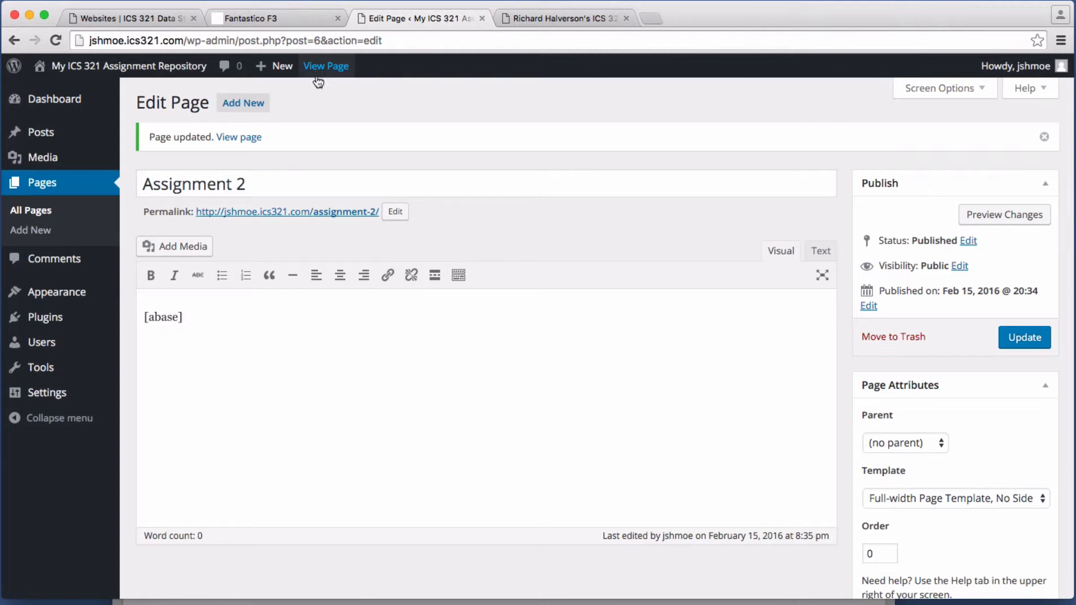
pyautogui.click(322, 68)
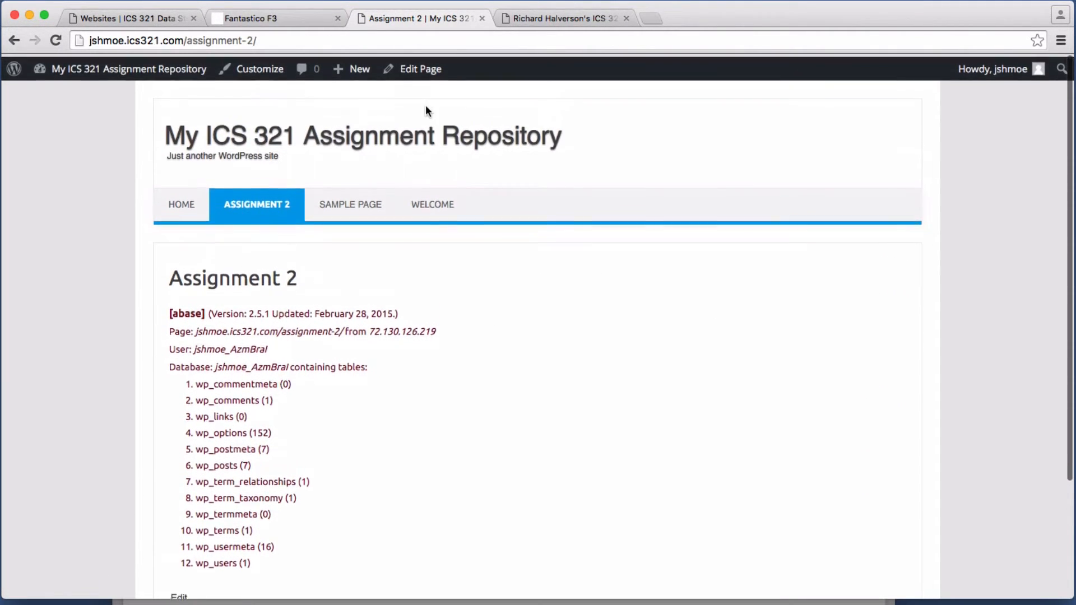
pyautogui.click(424, 72)
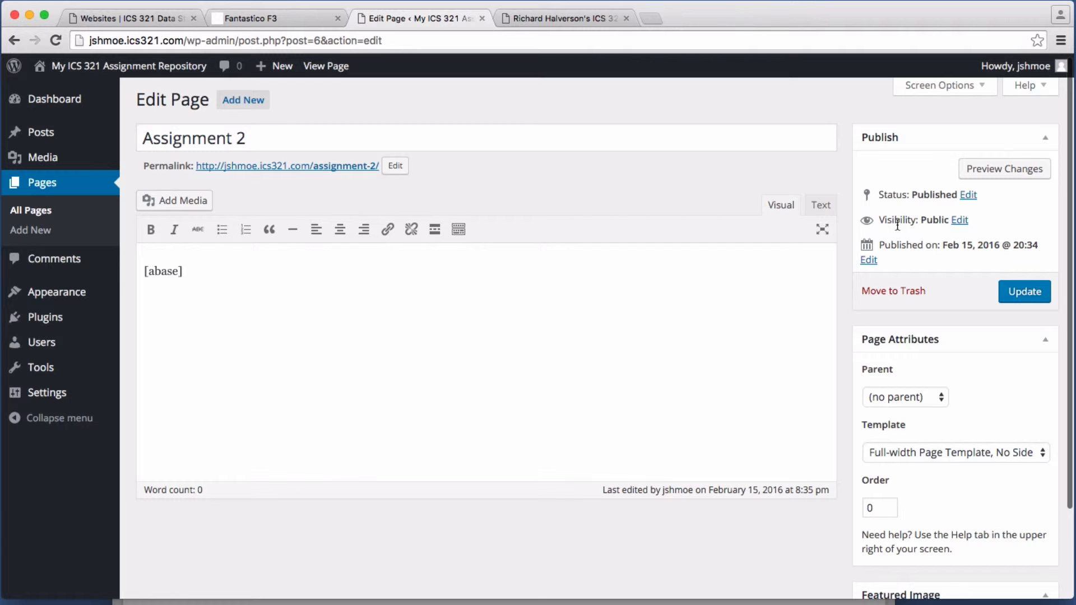
# Step: Password-protect Assignment 2 with the 8-digit ID, update it, and view the protected page
pyautogui.click(960, 220)
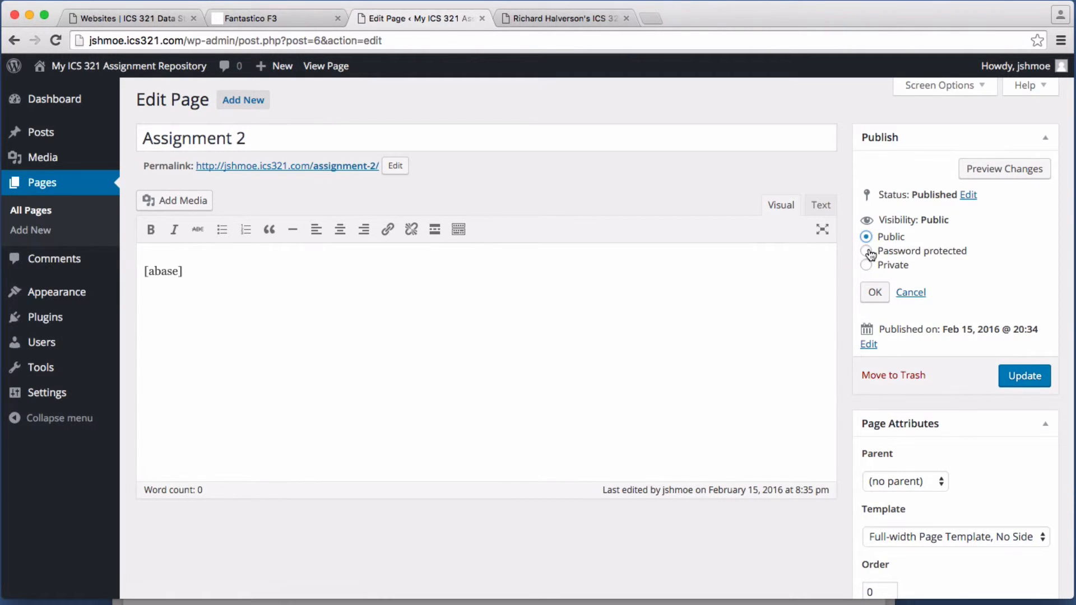
pyautogui.click(867, 251)
pyautogui.click(951, 286)
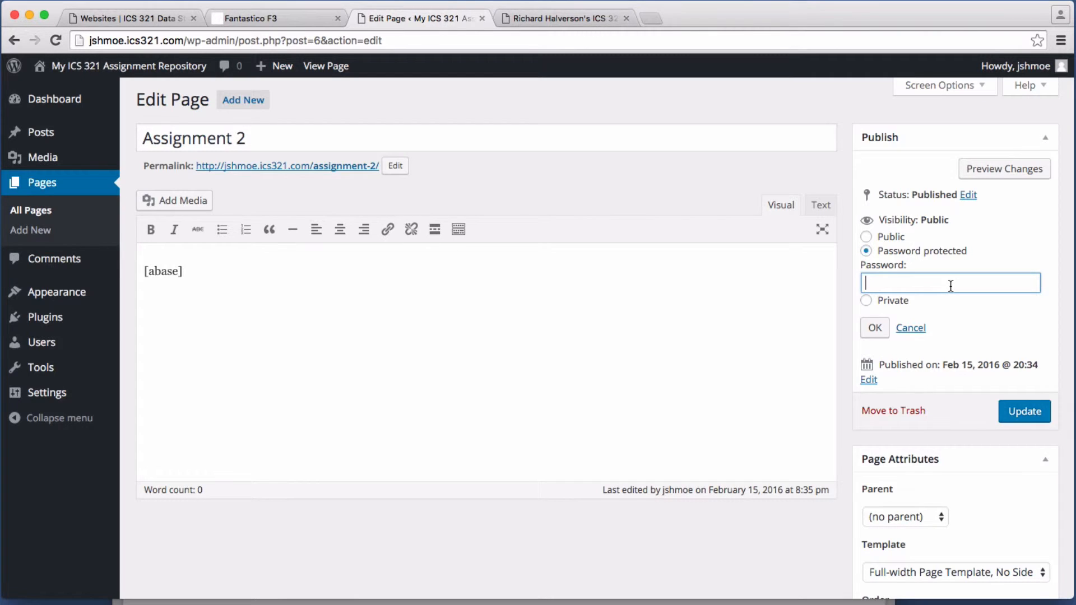
pyautogui.write('12345678')
pyautogui.click(875, 330)
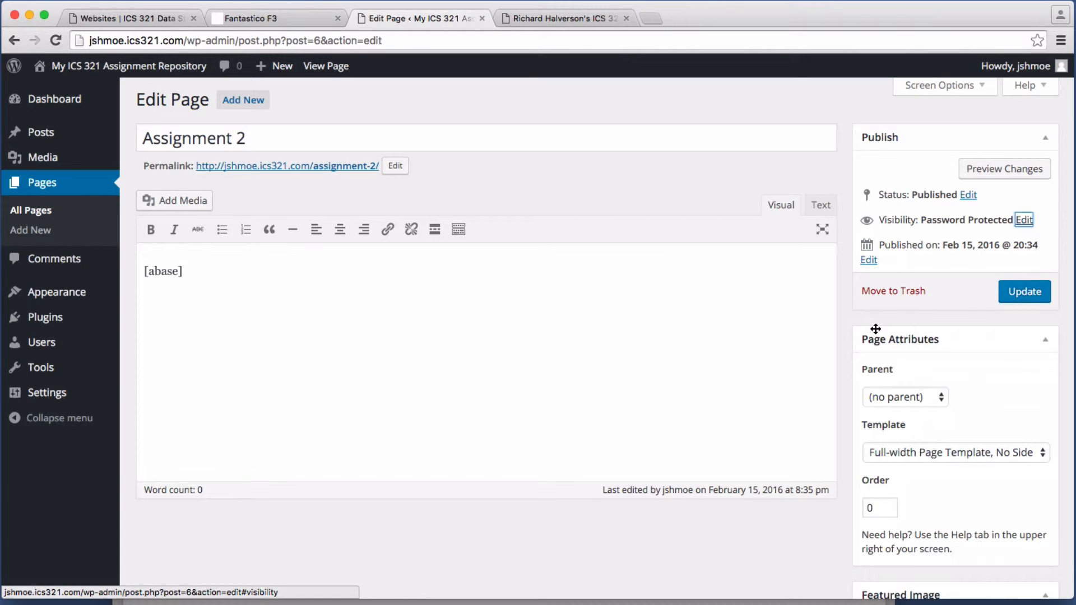
pyautogui.click(1020, 295)
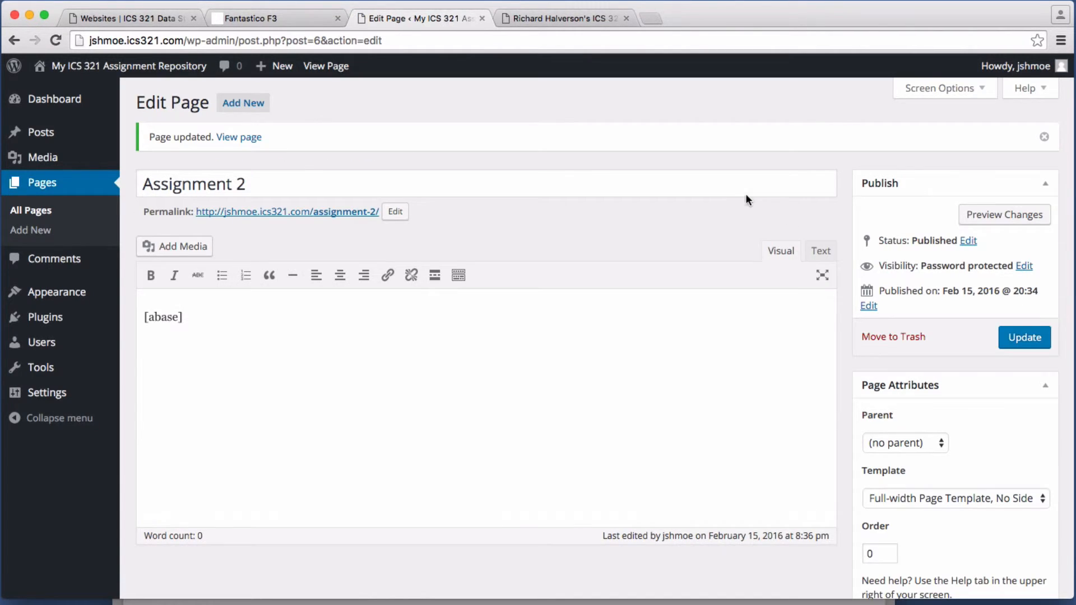
pyautogui.click(335, 66)
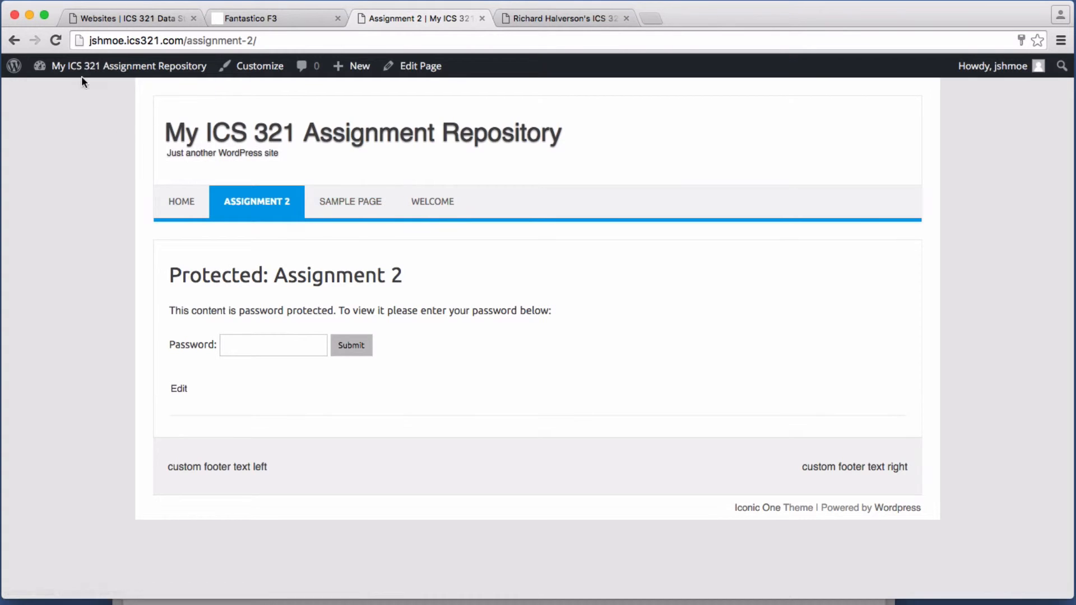
# Step: Go to the Dashboard and open Appearance > Menus
pyautogui.click(115, 68)
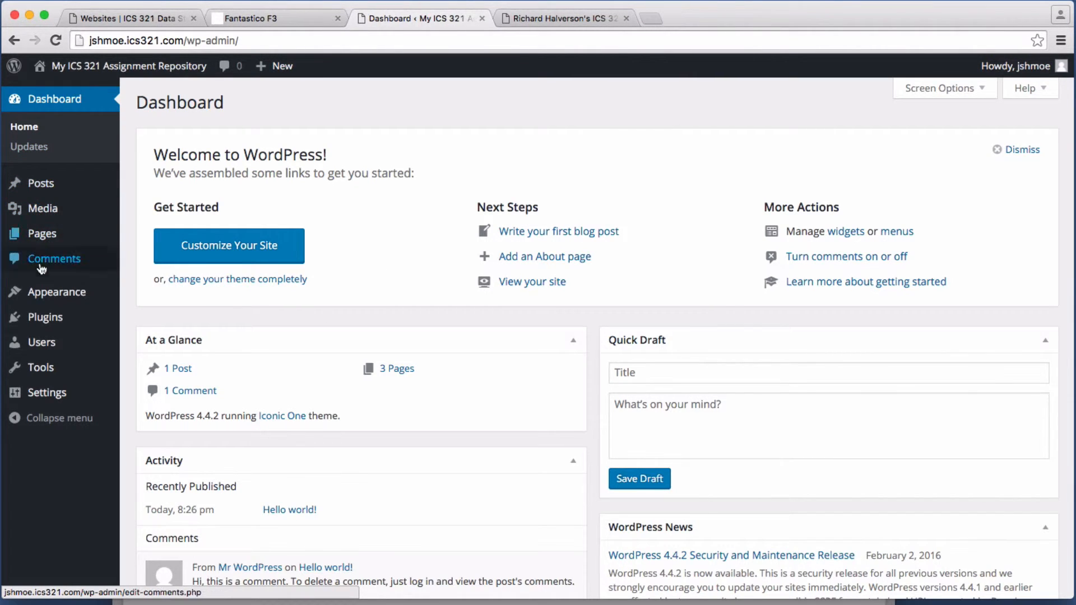
pyautogui.moveTo(41, 295)
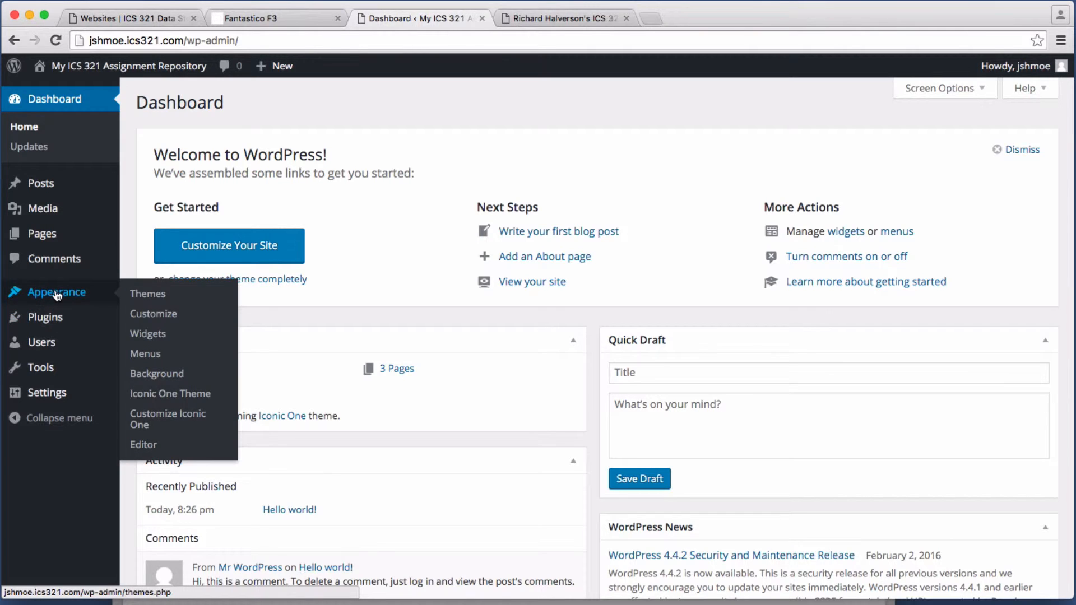
pyautogui.click(147, 355)
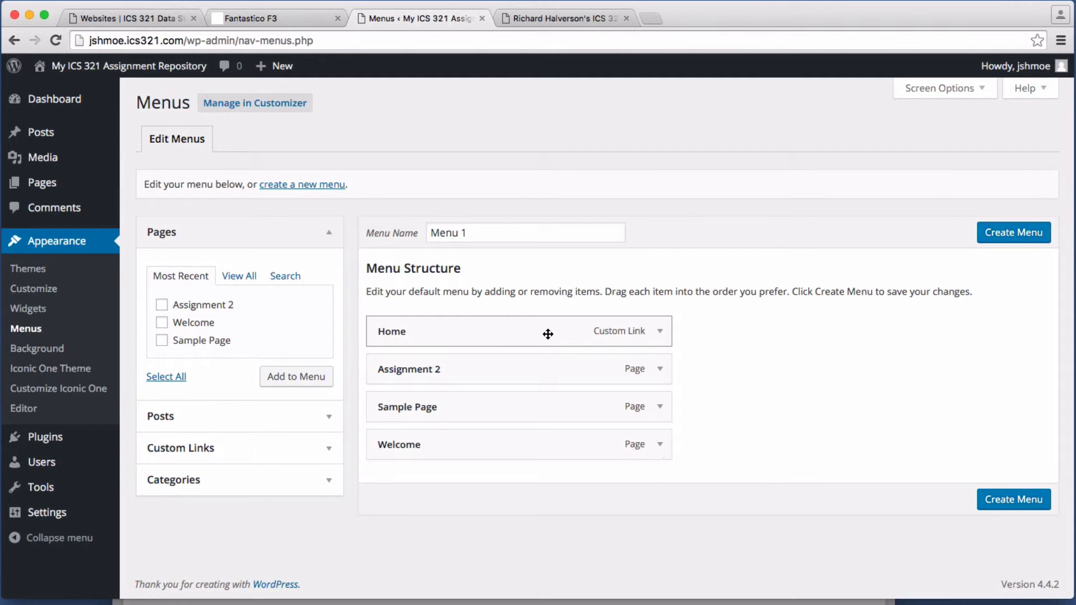
# Step: Remove Sample Page and Home, order Welcome then Assignment 2, and save as Menu 1
pyautogui.click(660, 407)
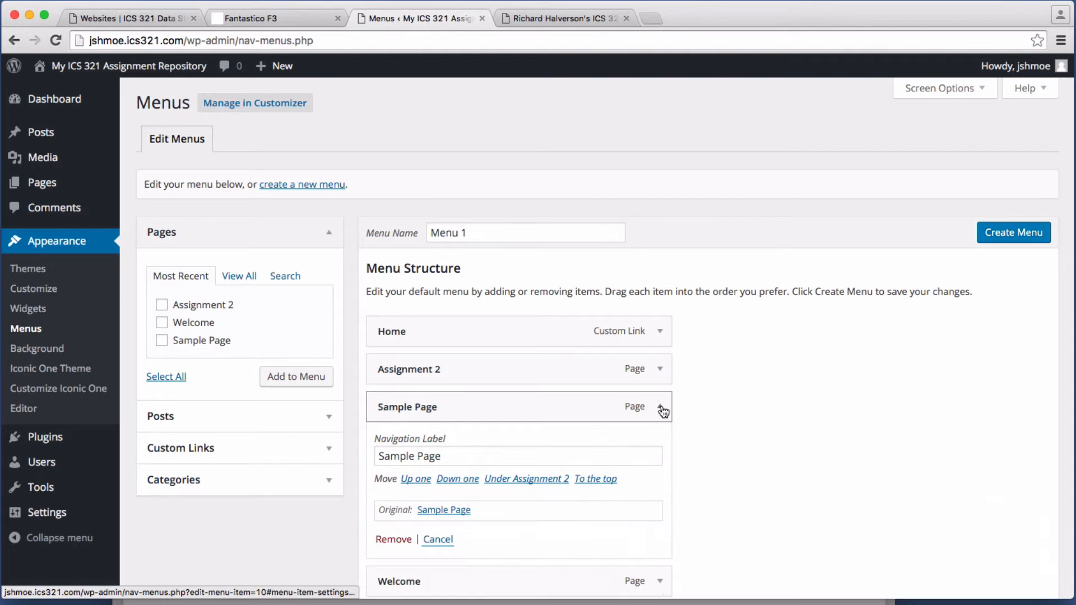
pyautogui.click(407, 540)
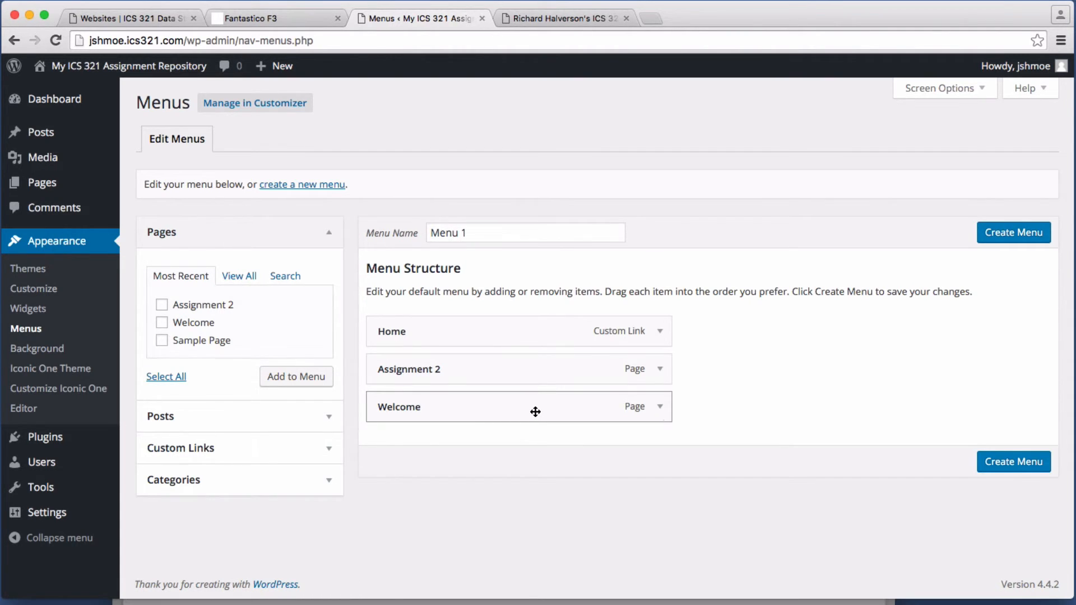
pyautogui.moveTo(535, 412); pyautogui.dragTo(533, 336)
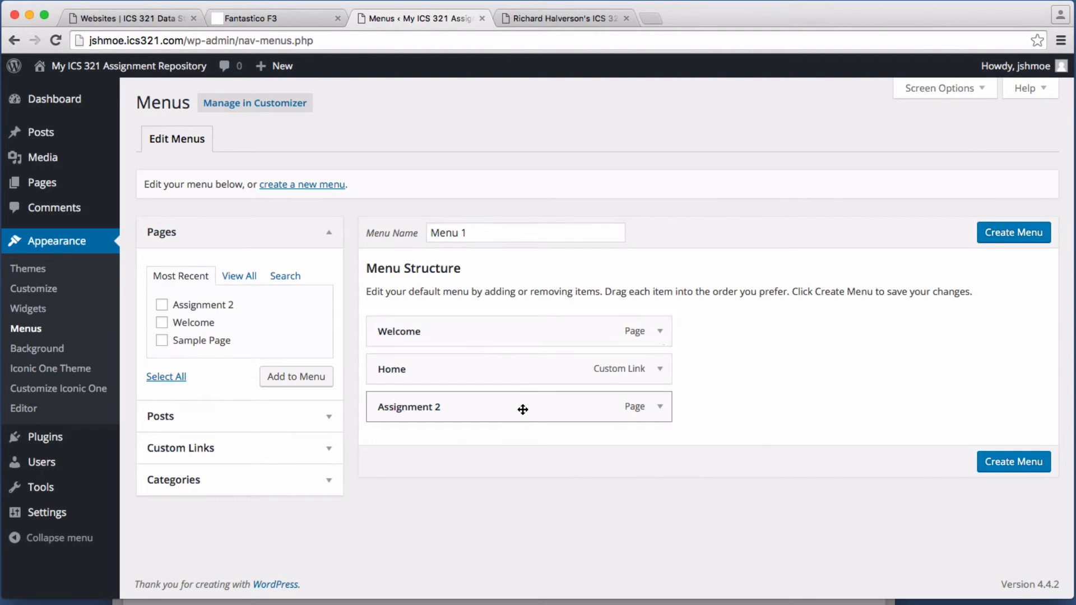
pyautogui.moveTo(522, 409); pyautogui.dragTo(522, 372)
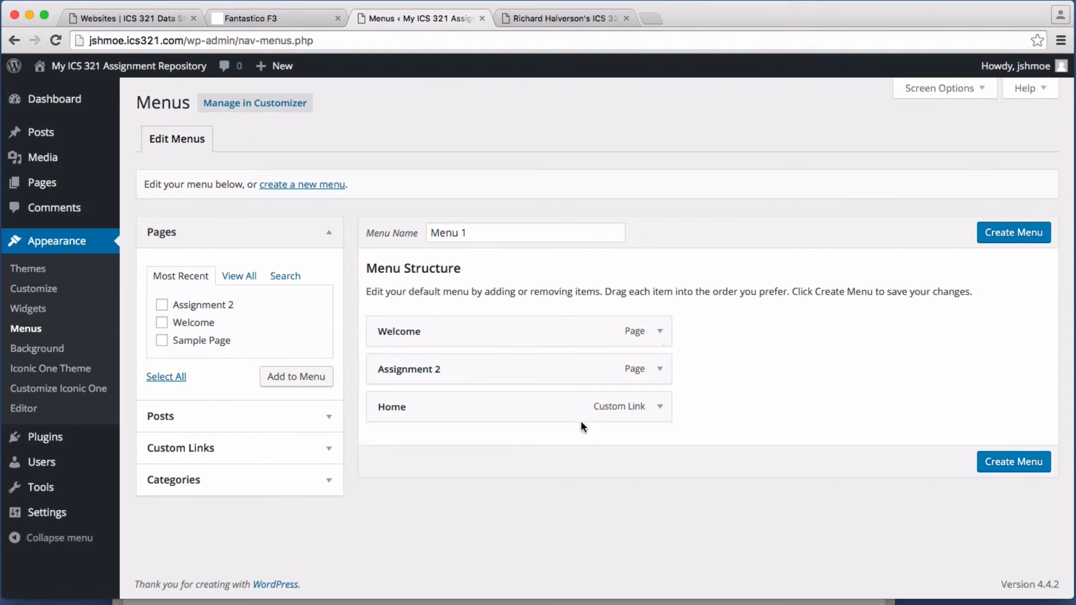
pyautogui.click(660, 410)
pyautogui.click(393, 551)
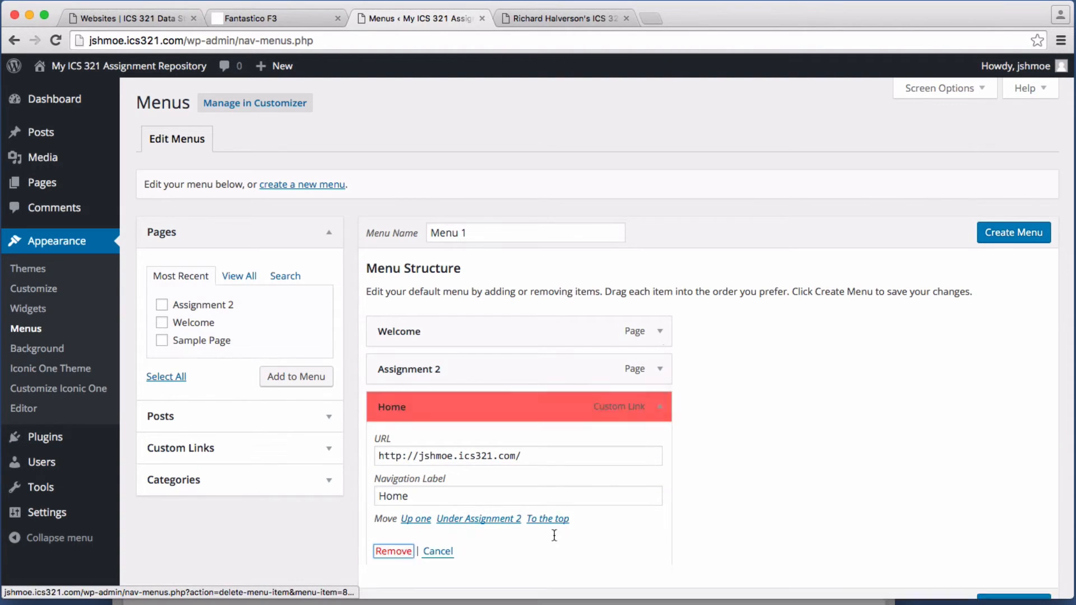
pyautogui.click(1009, 232)
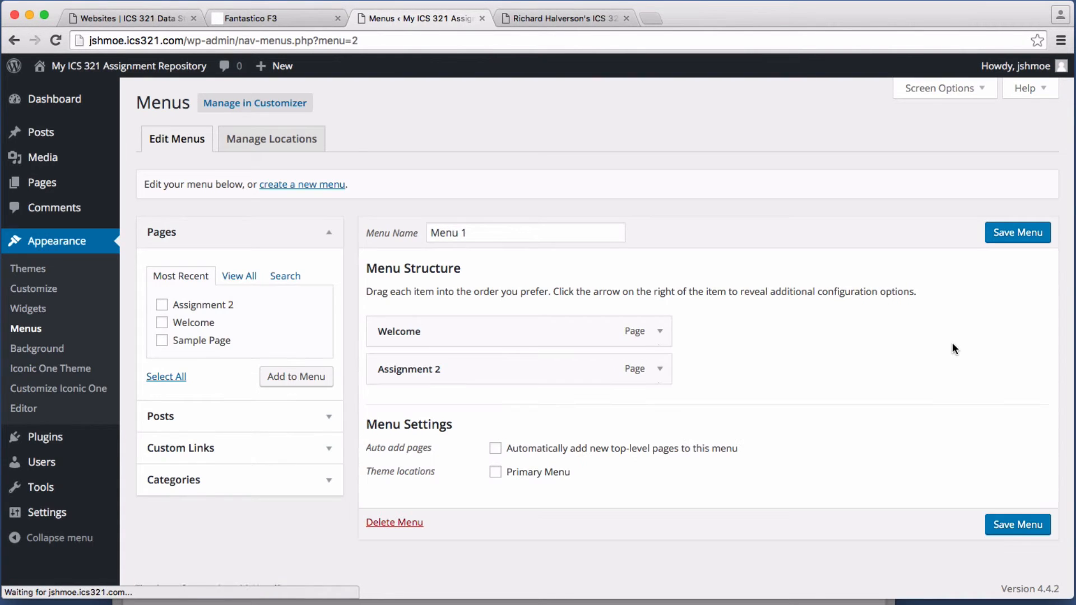
# Step: Assign Menu 1 to the Primary Menu location, save, and visit the site
pyautogui.click(273, 145)
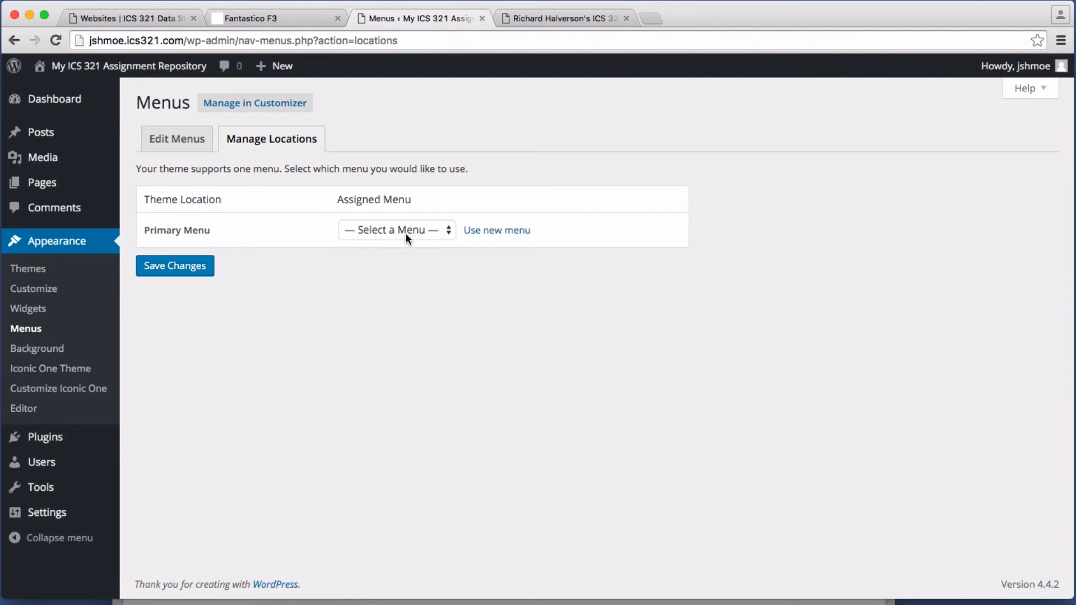
pyautogui.click(406, 233)
pyautogui.click(405, 244)
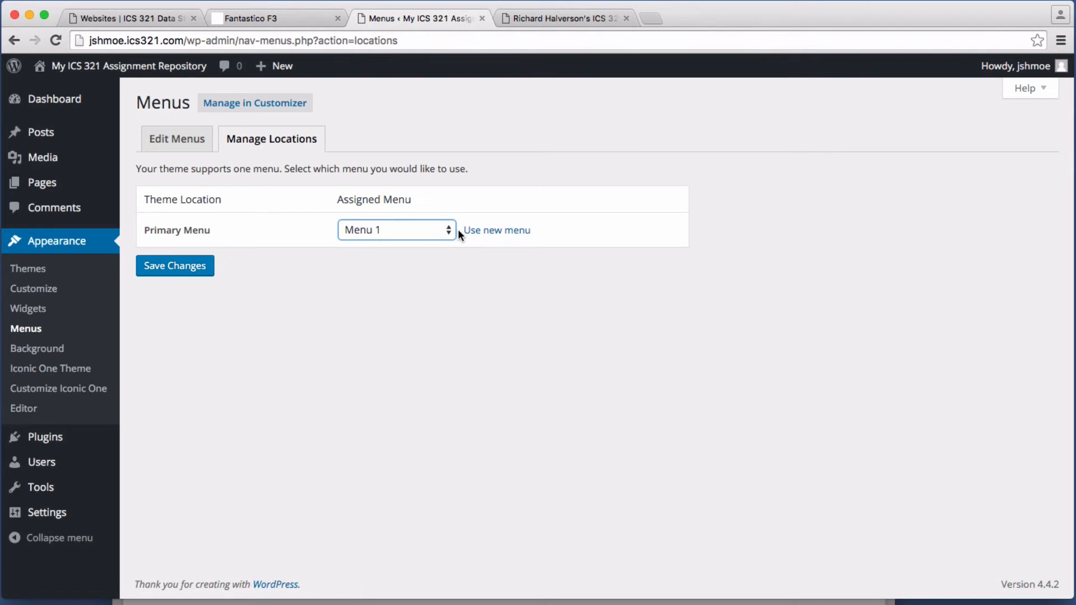
pyautogui.click(178, 271)
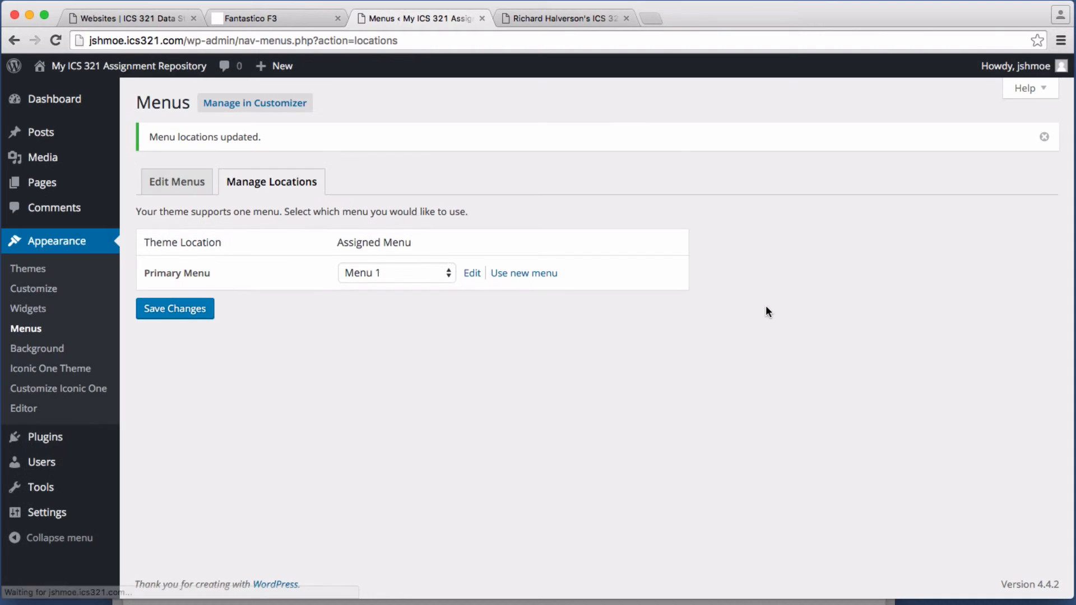
pyautogui.click(128, 69)
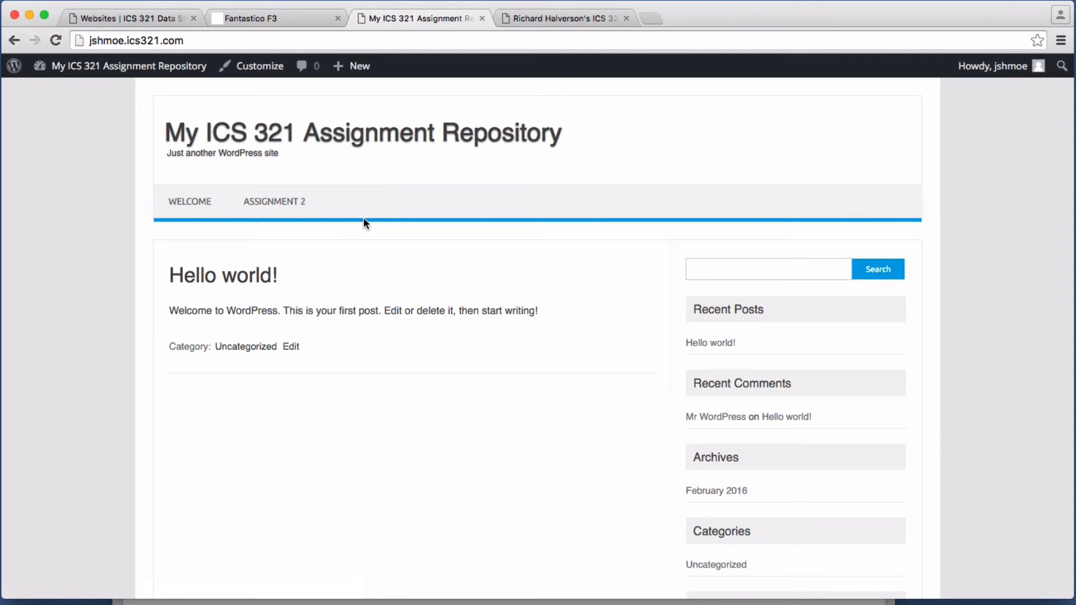
pyautogui.click(189, 204)
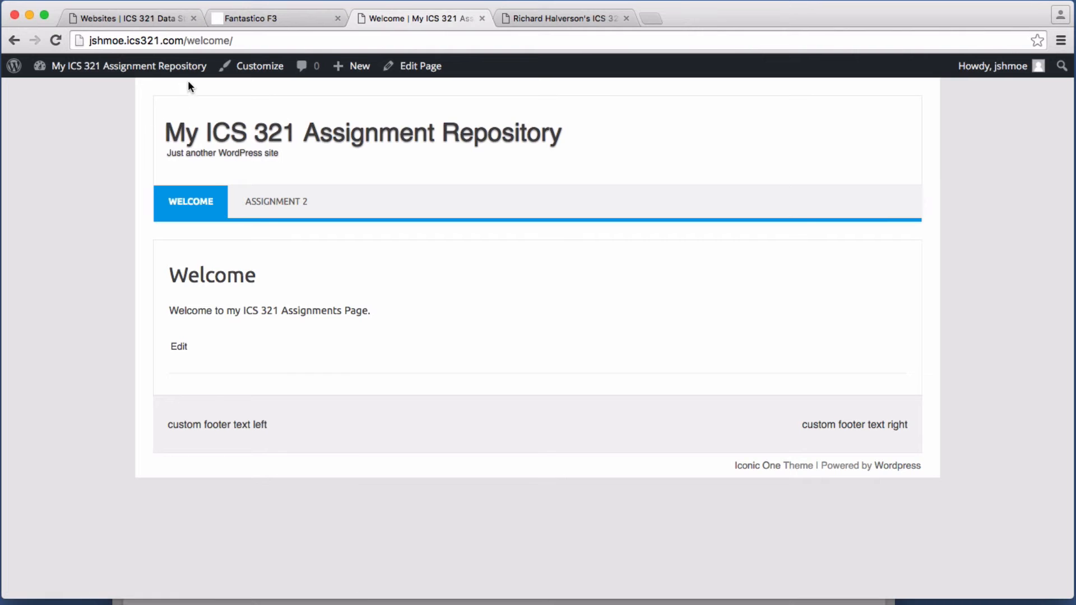
pyautogui.moveTo(181, 70)
pyautogui.click(253, 138)
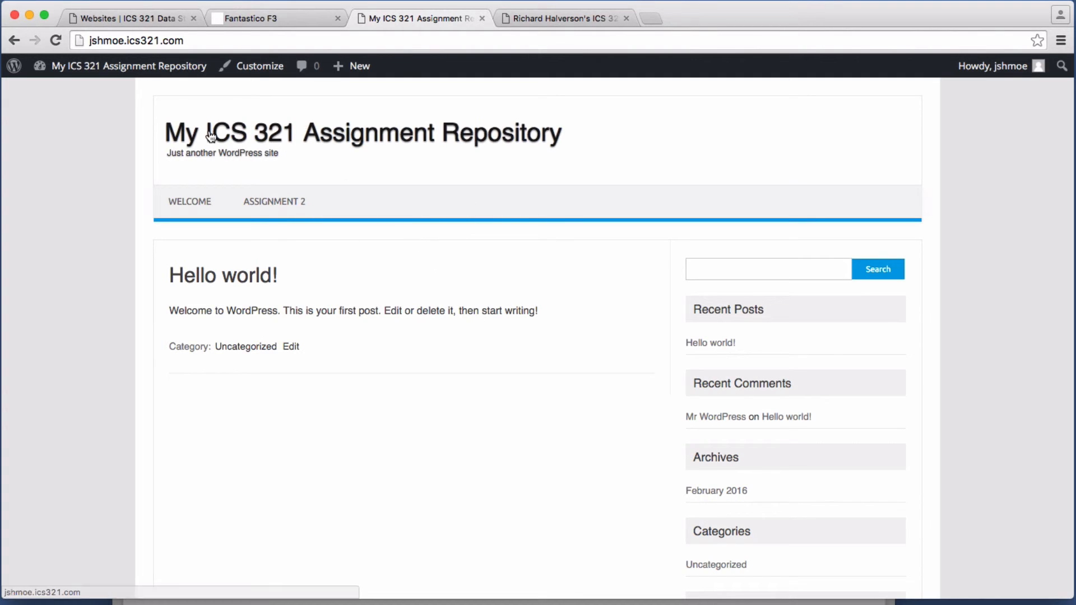
pyautogui.moveTo(129, 70)
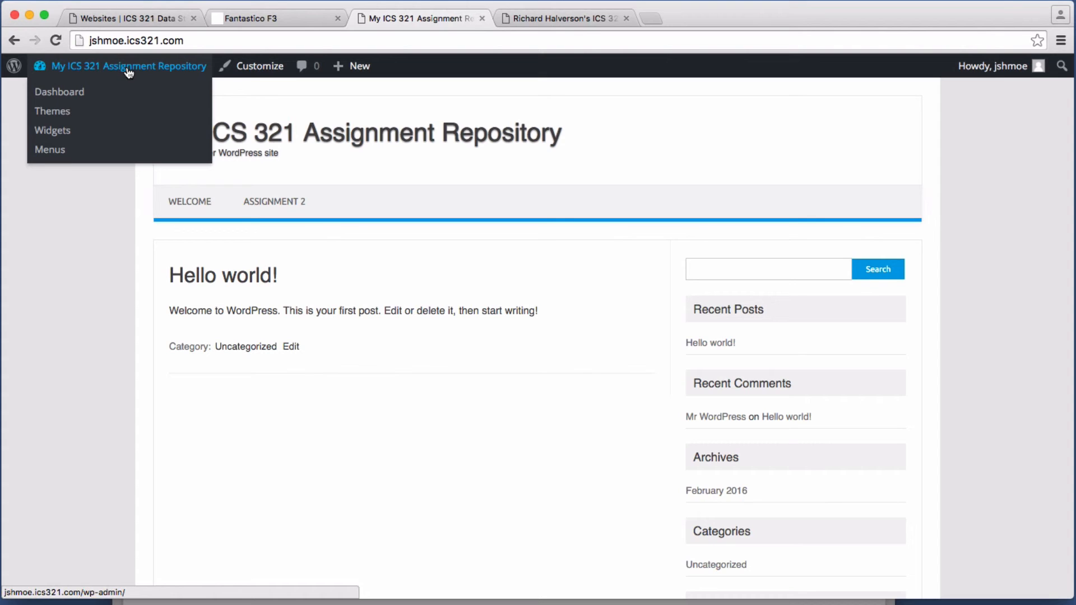
# Step: In Customizer Site Identity, change the tagline to the owner's name plus 'Very Cool Website'
pyautogui.click(251, 67)
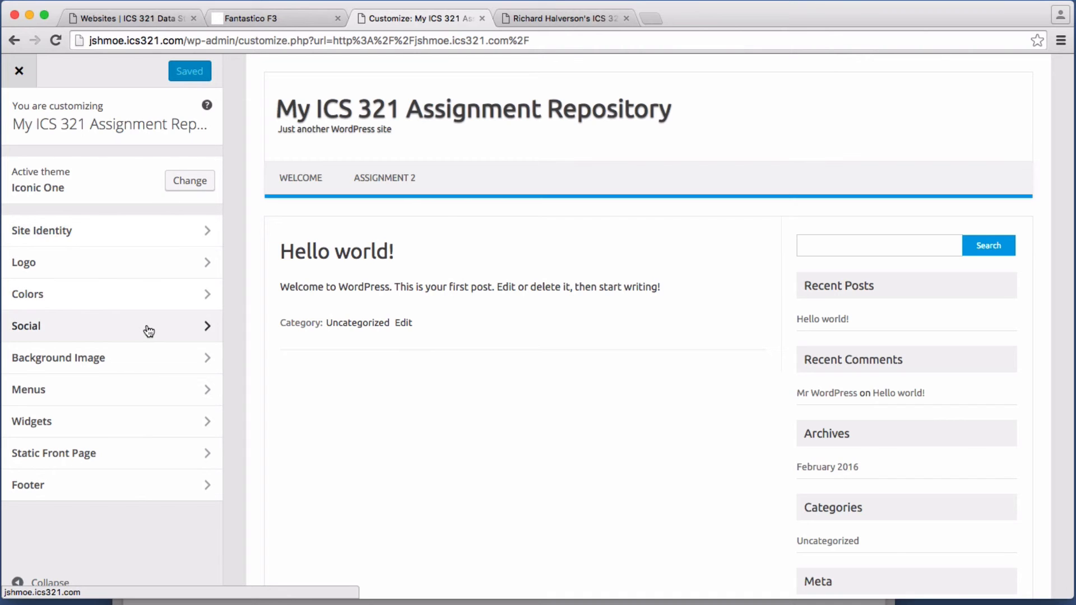
pyautogui.click(95, 233)
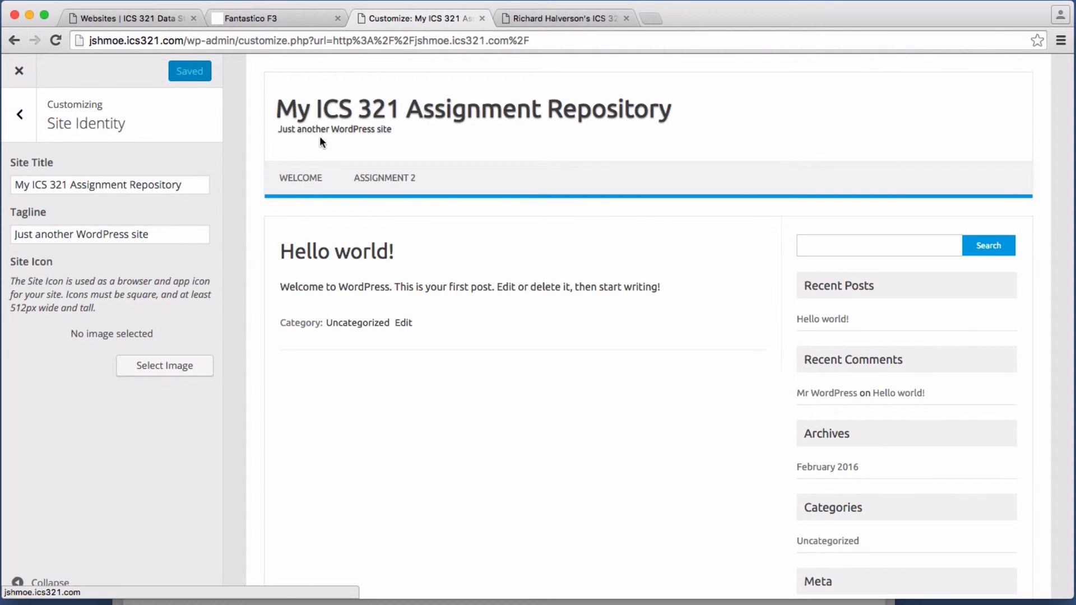
pyautogui.click(154, 235)
pyautogui.press('super+a')
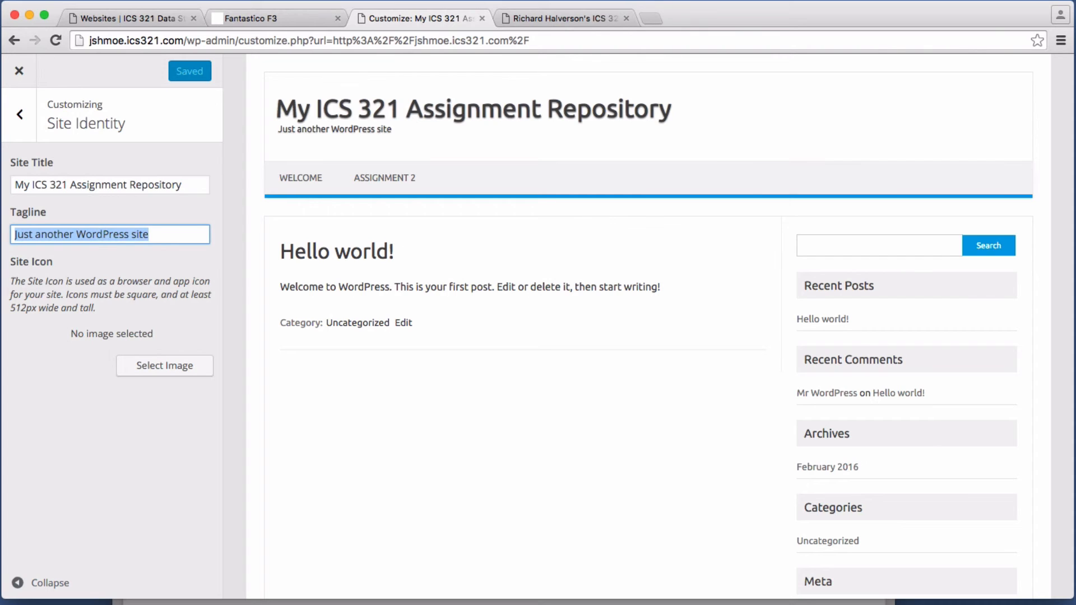
pyautogui.write('Joe Sch')
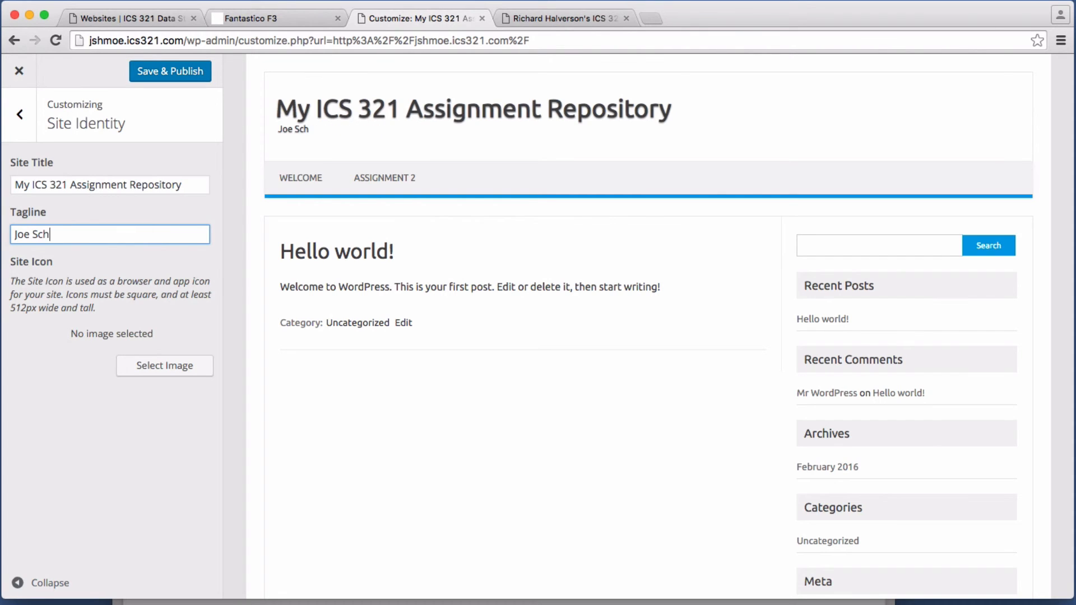
pyautogui.write("moe's Very")
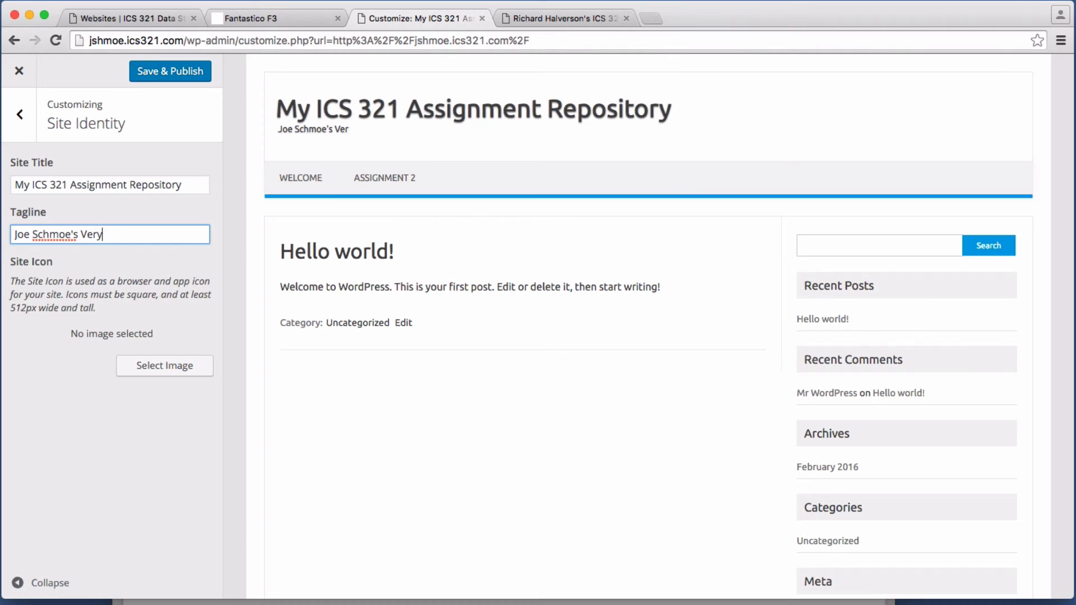
pyautogui.write(' Cool Website')
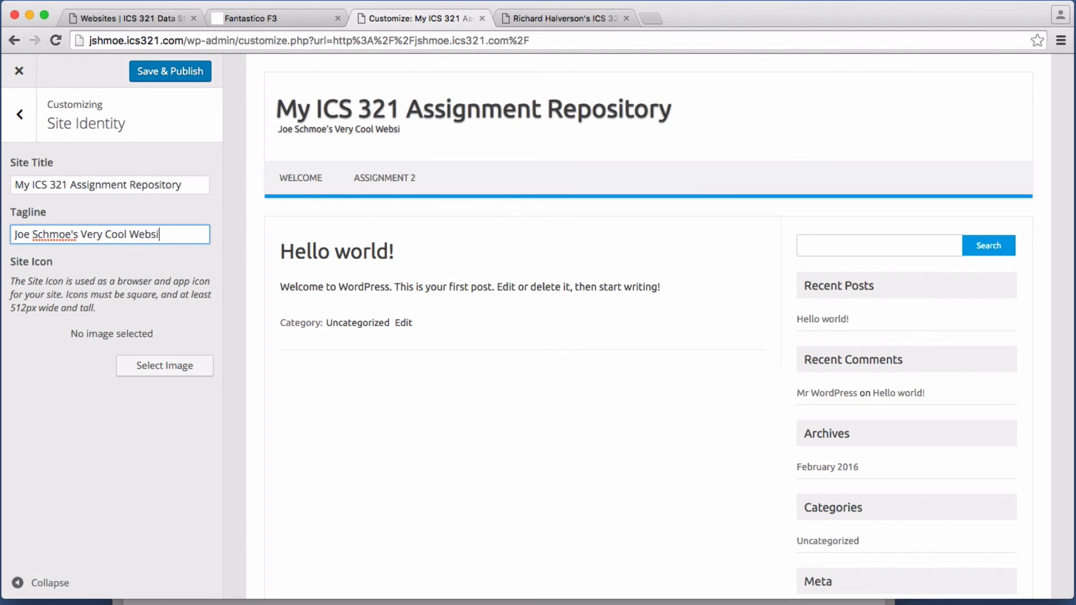
pyautogui.click(20, 114)
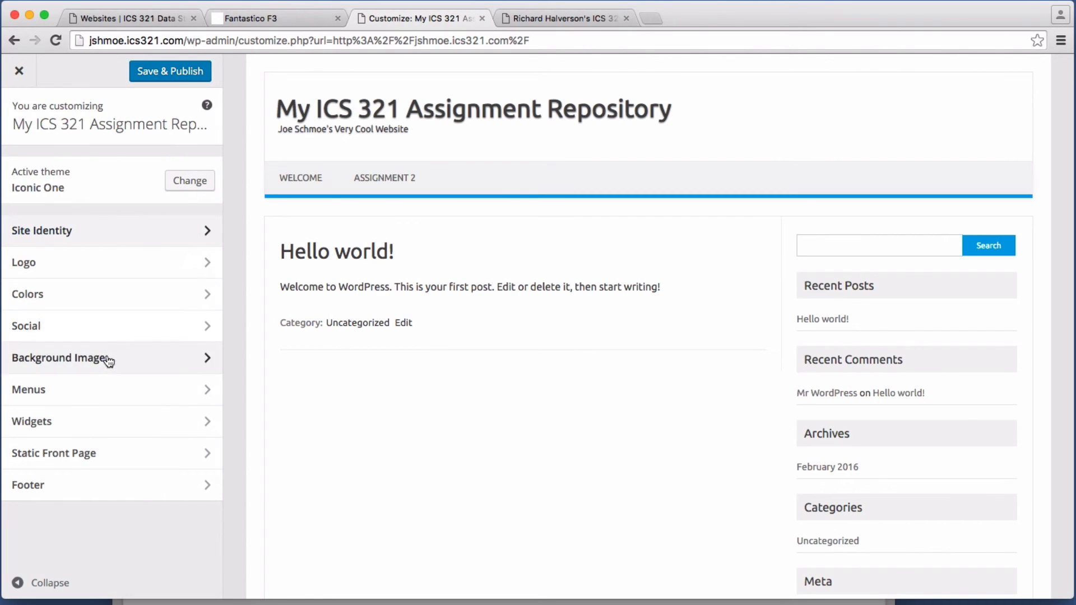
# Step: Set the Customizer's Static Front Page to 'A static page' with Welcome as the front page
pyautogui.click(86, 457)
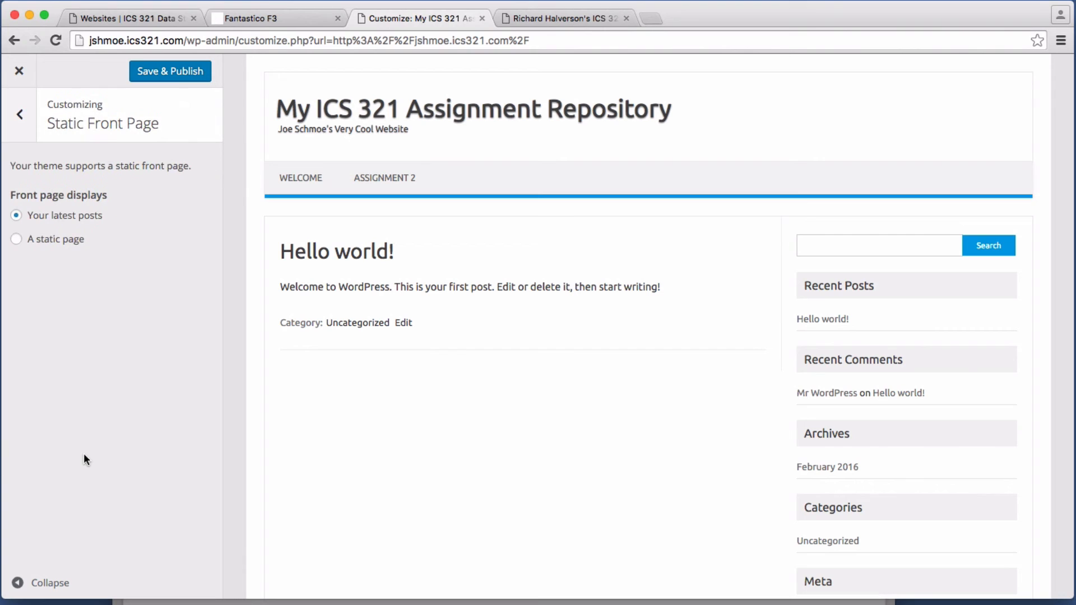
pyautogui.click(16, 240)
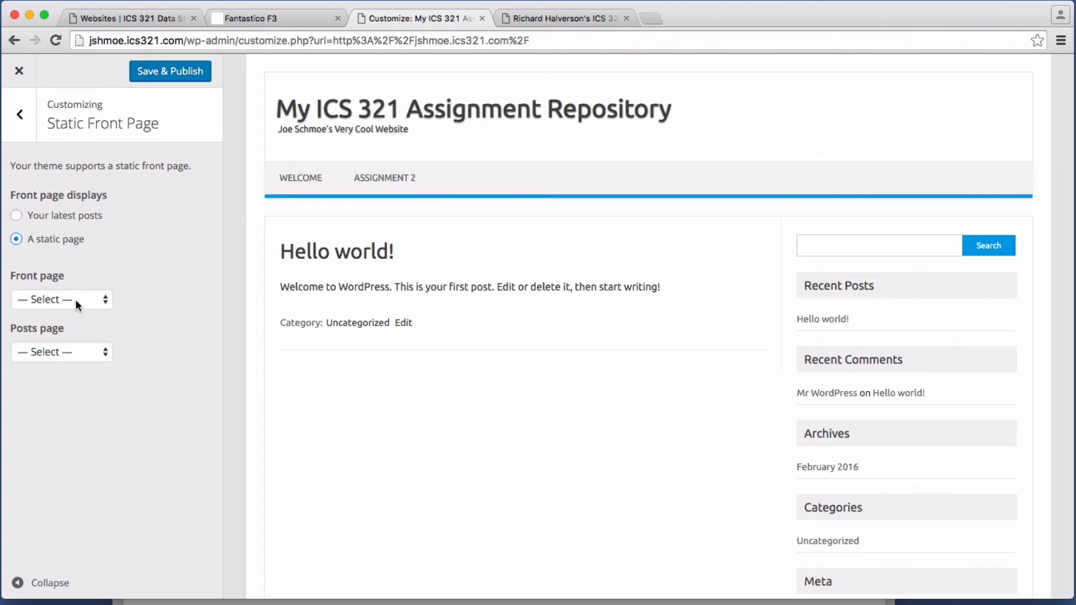
pyautogui.click(75, 299)
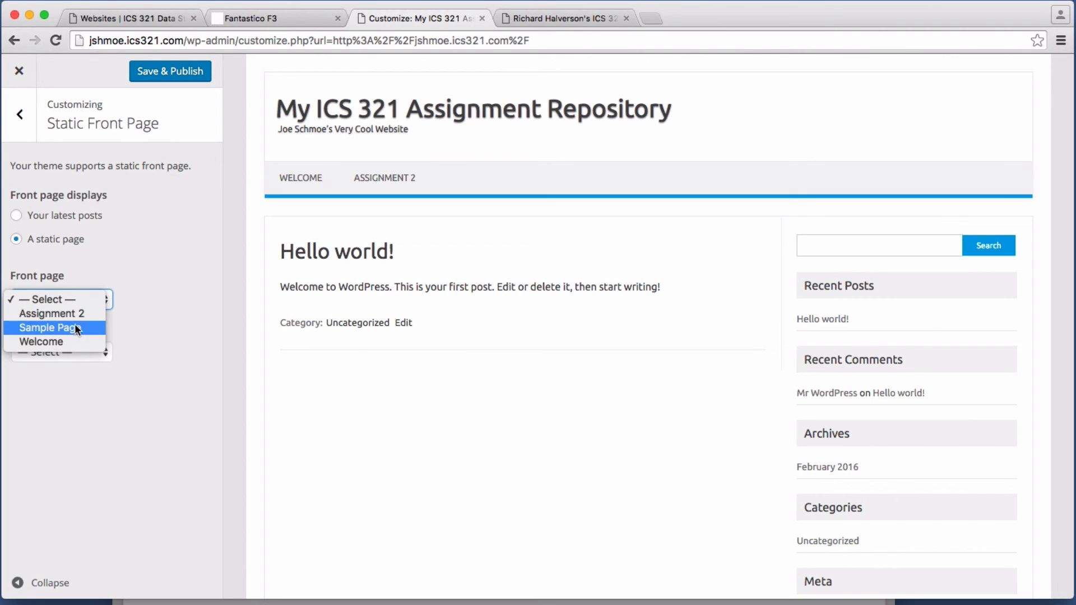
pyautogui.click(51, 339)
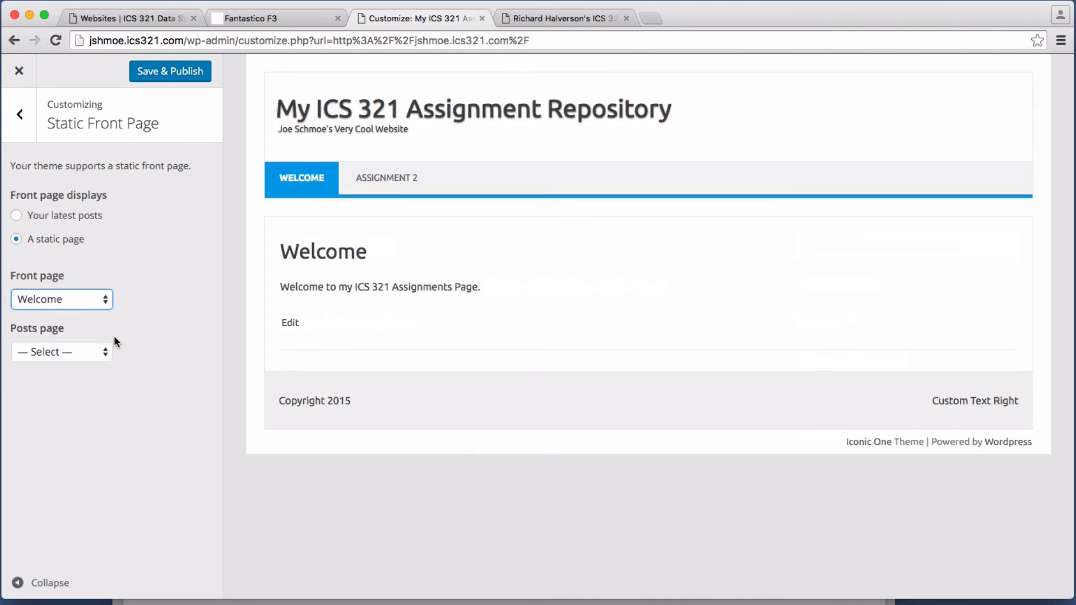
pyautogui.click(20, 115)
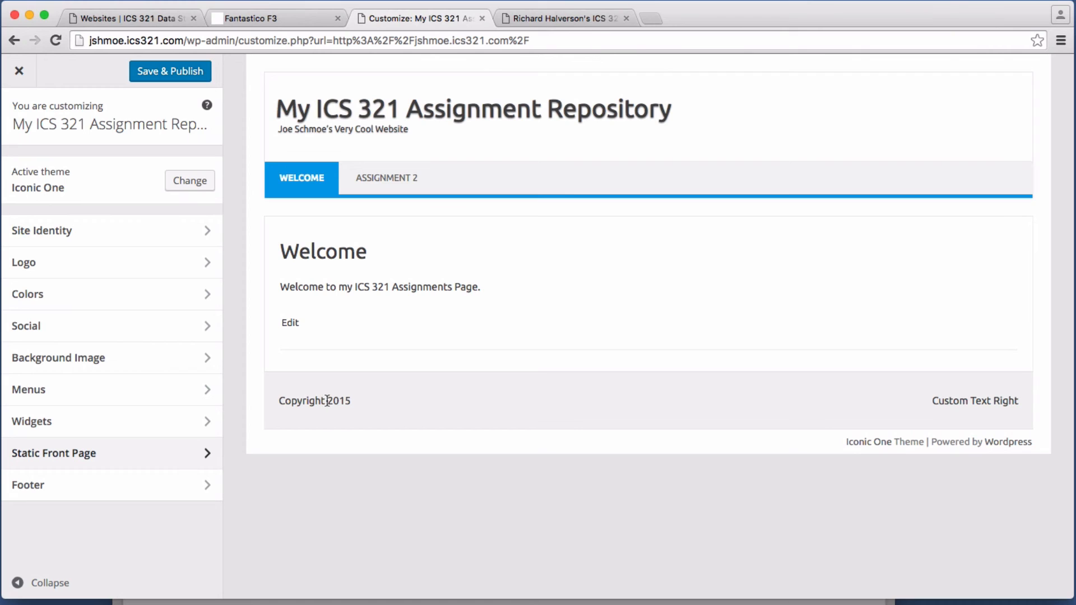
# Step: Replace the right-hand footer text with the owner's name and city, then publish and close the customizer
pyautogui.click(204, 489)
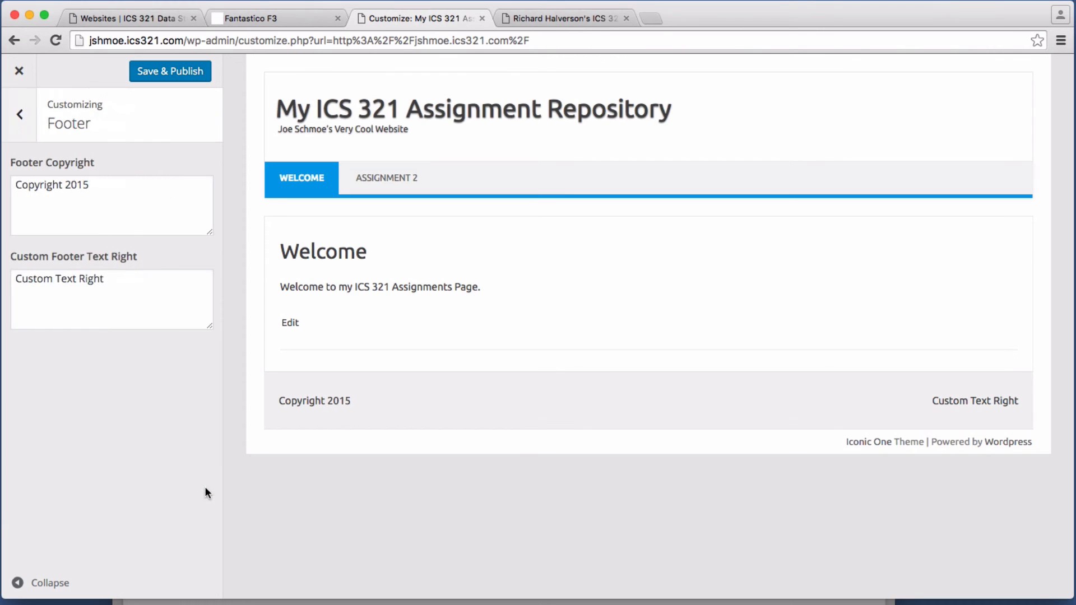
pyautogui.click(114, 199)
pyautogui.press('Tab')
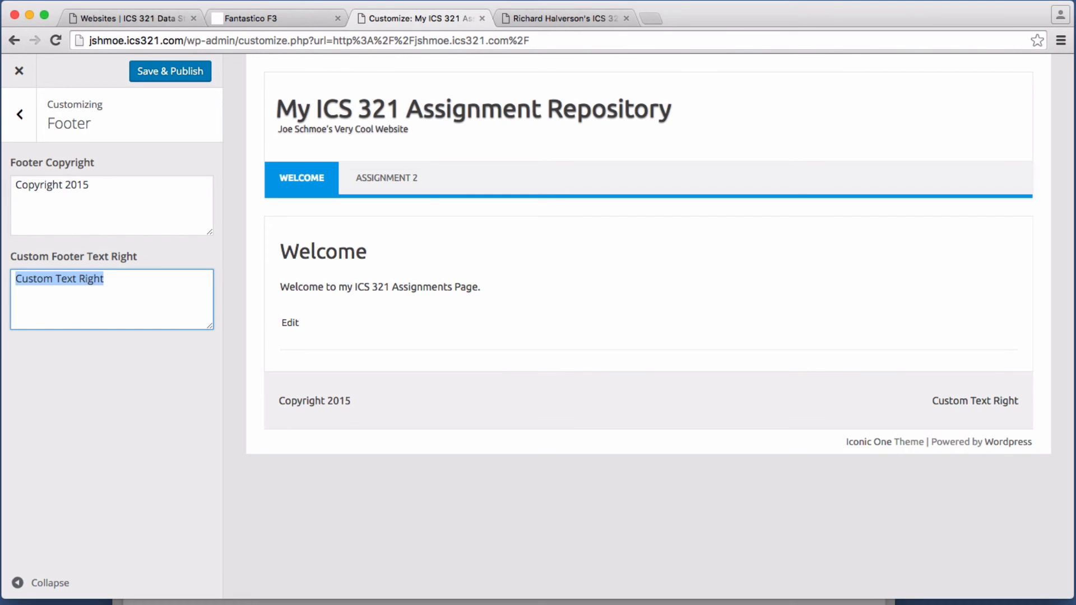
pyautogui.press('BackSpace')
pyautogui.write('Jose')
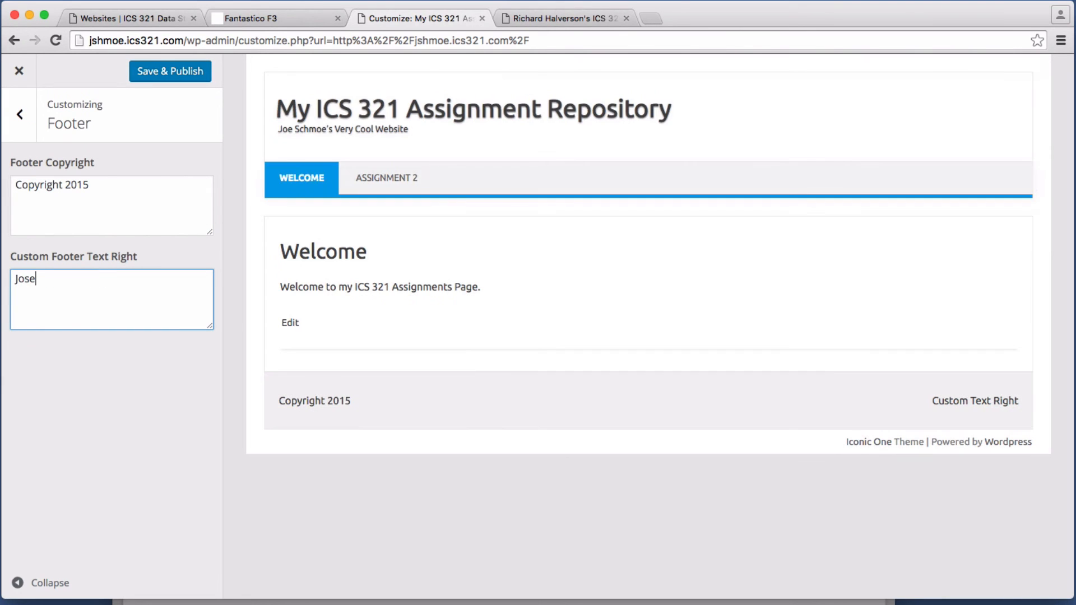
pyautogui.write('ph Sc')
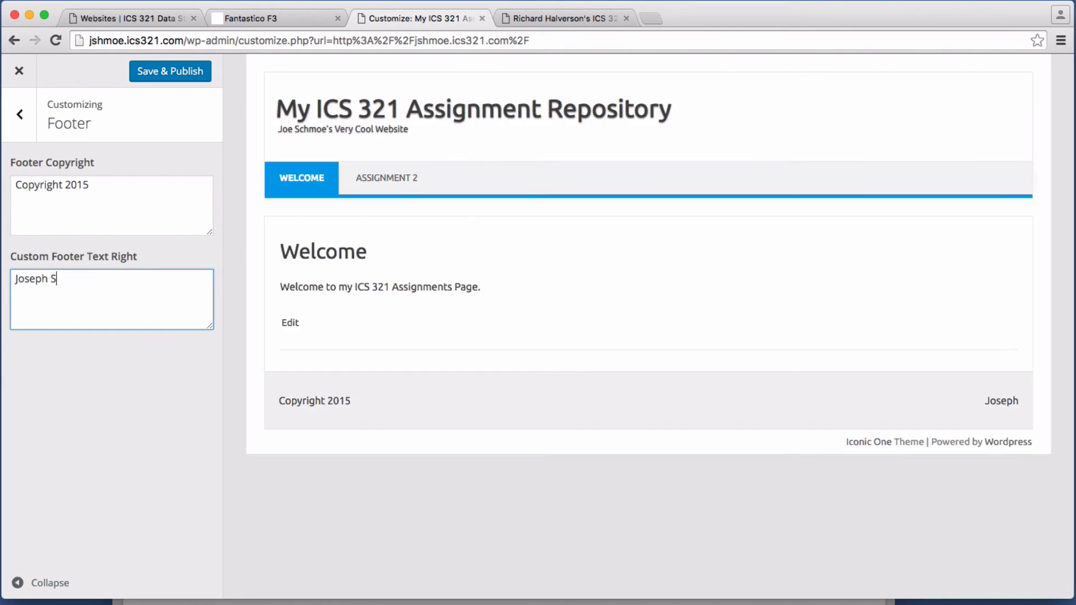
pyautogui.write('h')
pyautogui.press('BackSpace')
pyautogui.press('BackSpace')
pyautogui.write('hmoe, Honolulu Hawaii')
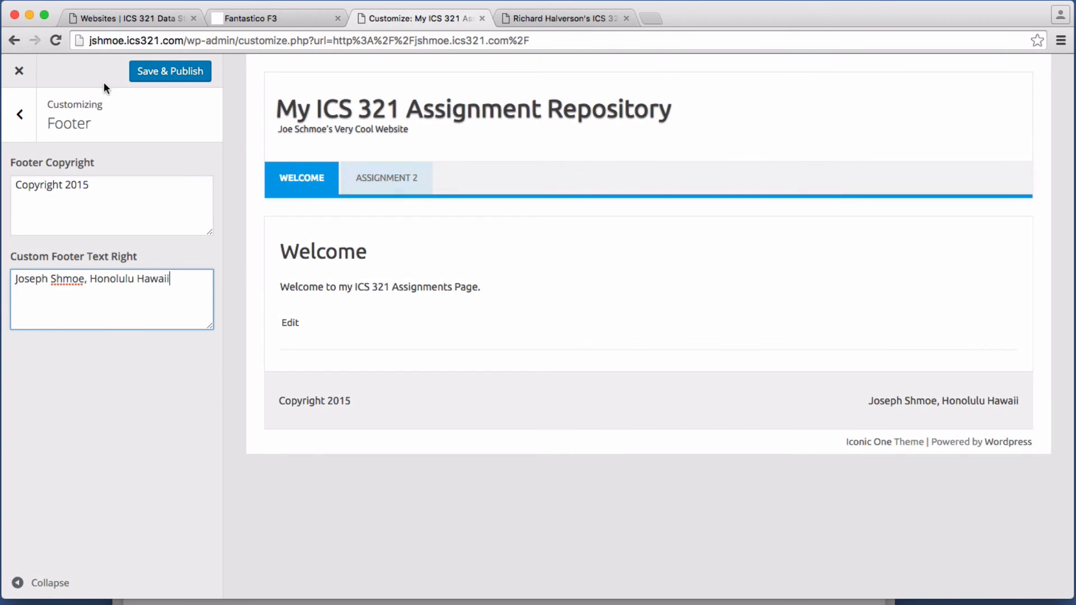
pyautogui.click(190, 72)
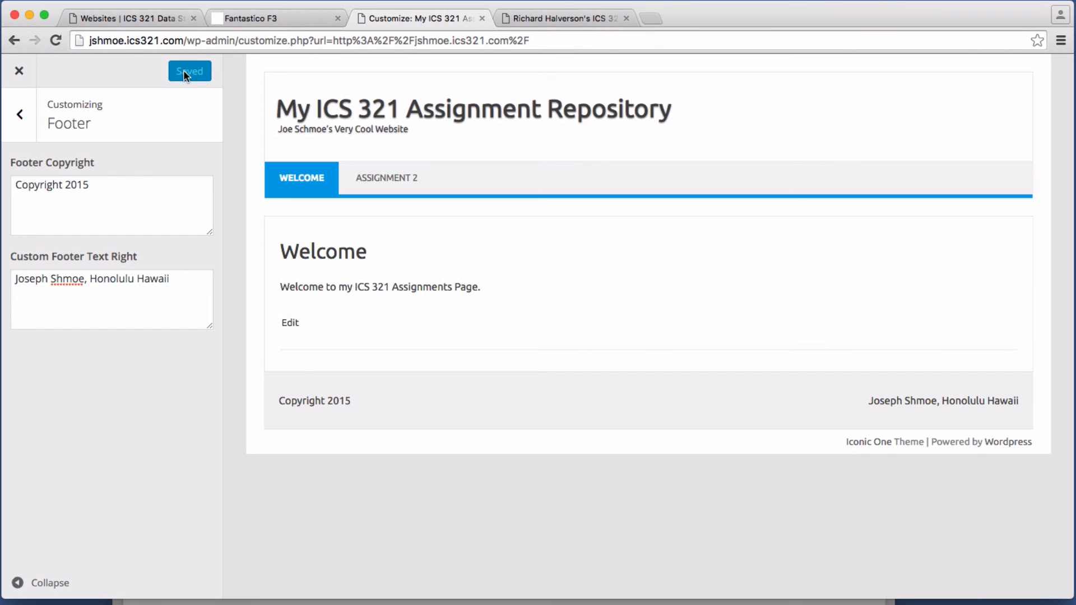
pyautogui.click(21, 71)
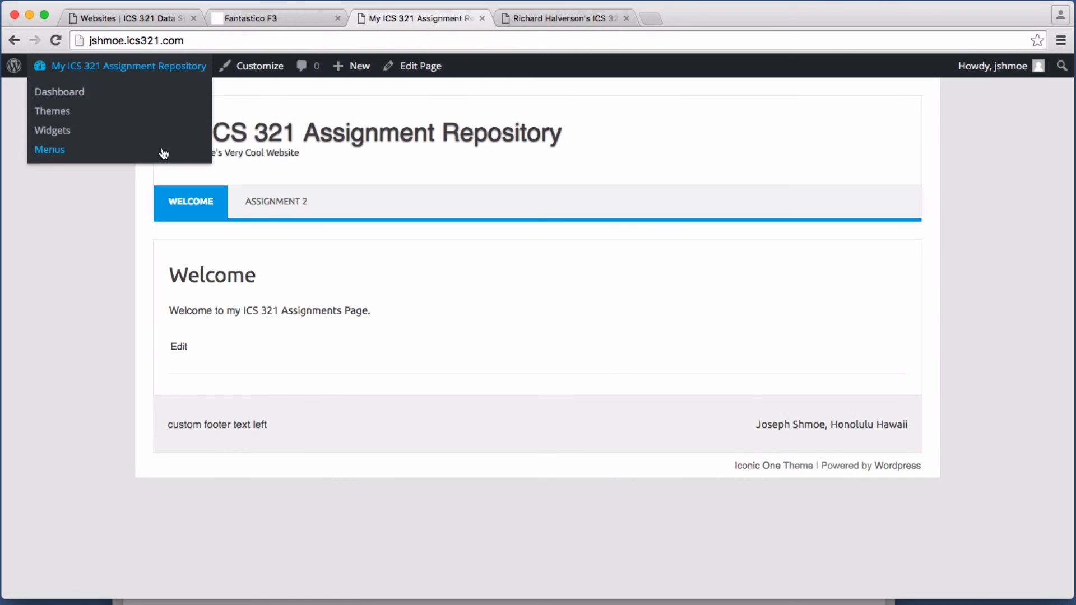
# Step: Open the Assignment 2 page, unlock it with its password, and decline saving the password
pyautogui.click(106, 64)
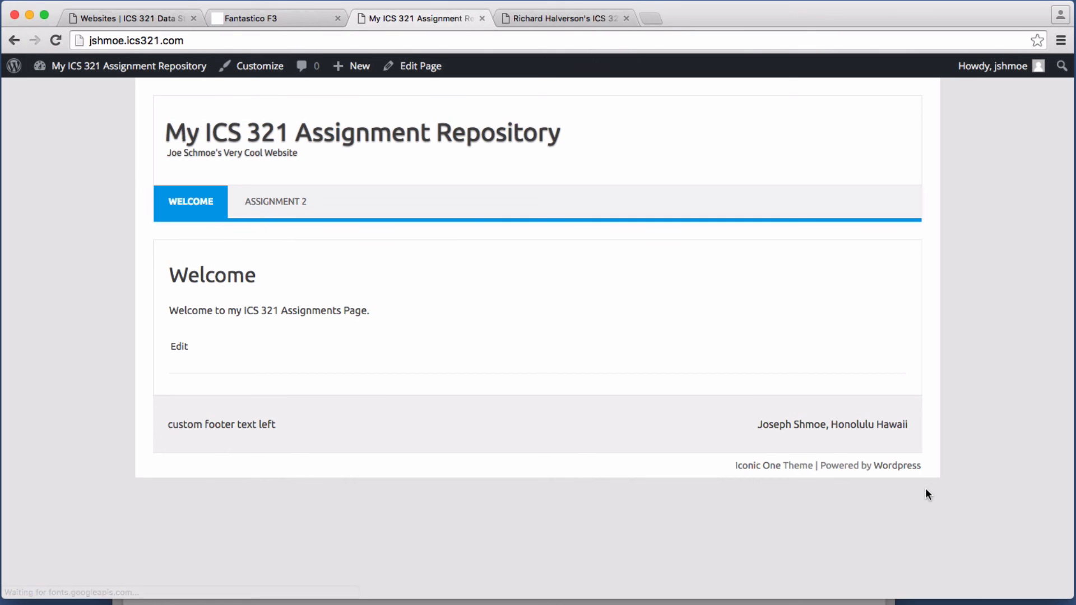
pyautogui.click(288, 203)
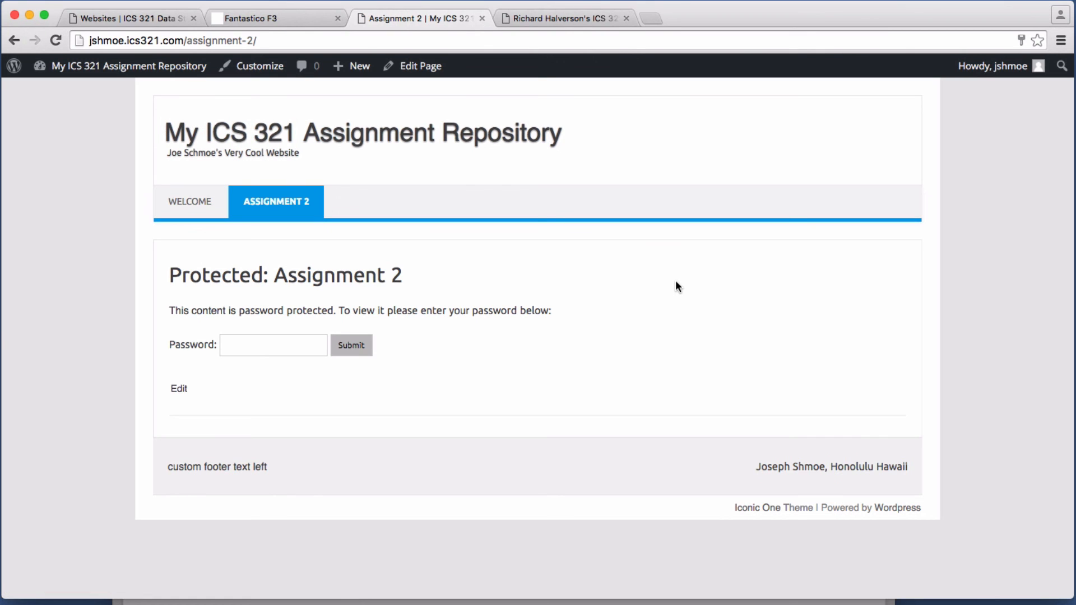
pyautogui.click(276, 350)
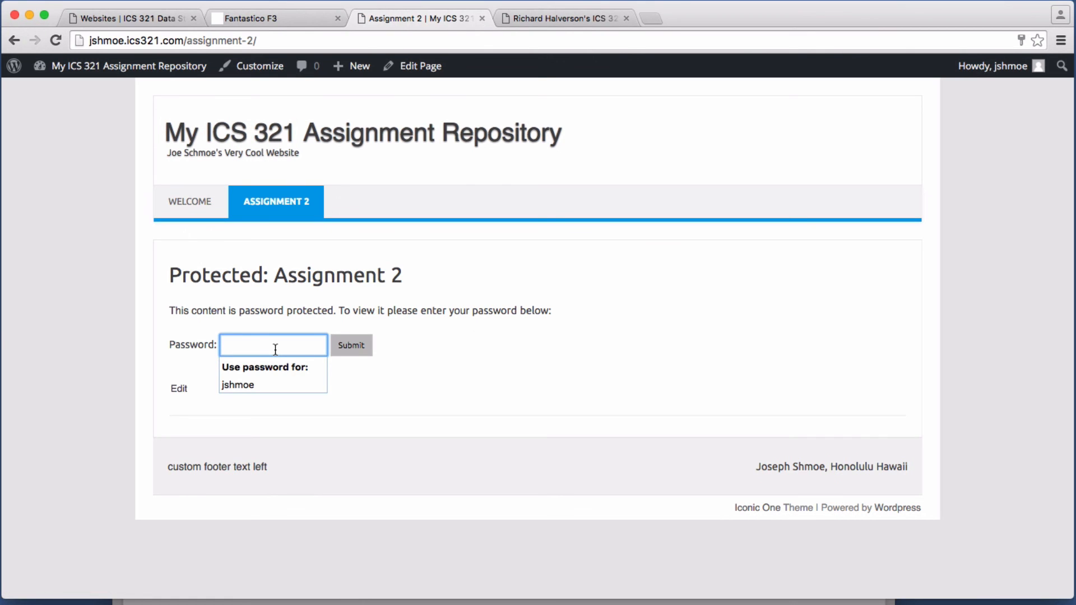
pyautogui.write('••')
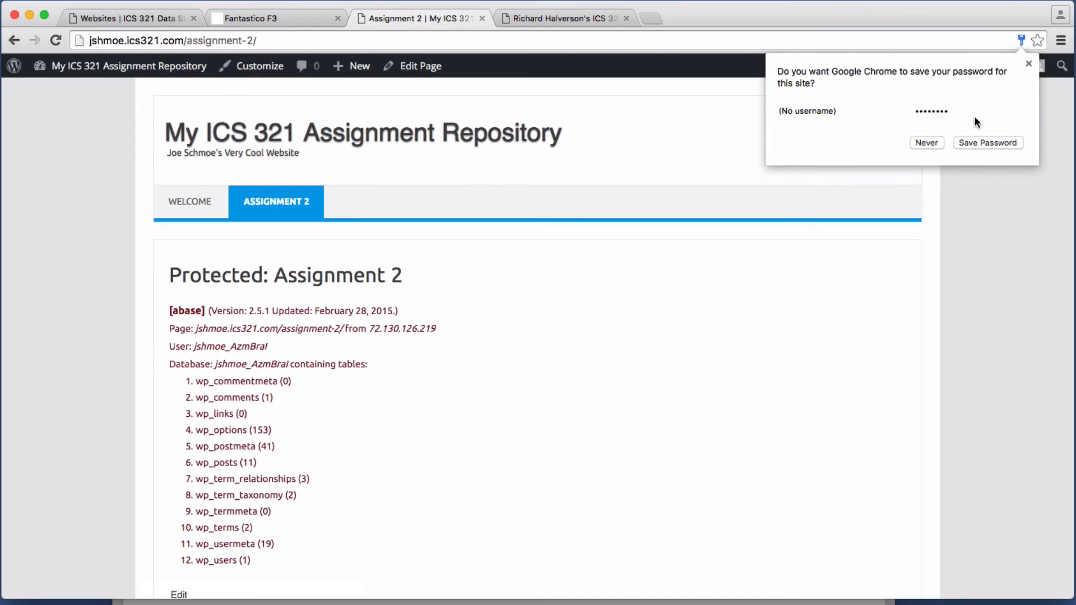
pyautogui.click(1029, 64)
# Step: Scroll through ABASE's 12-table listing, then bring up the SettingUpWordPress.pdf guide
pyautogui.scroll(-3, 443, 344)
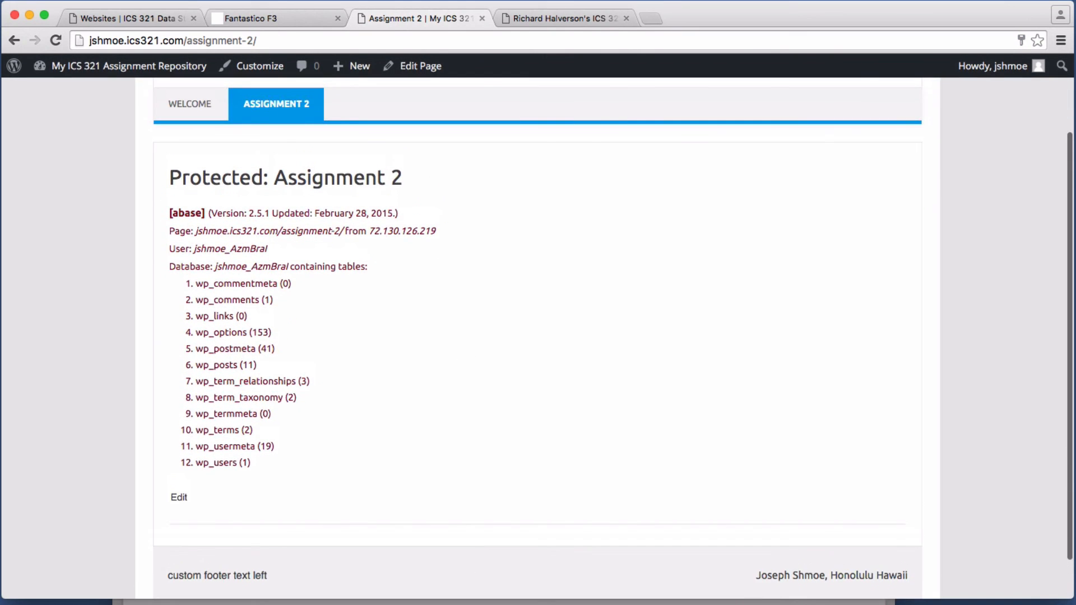
pyautogui.press('super+Tab')
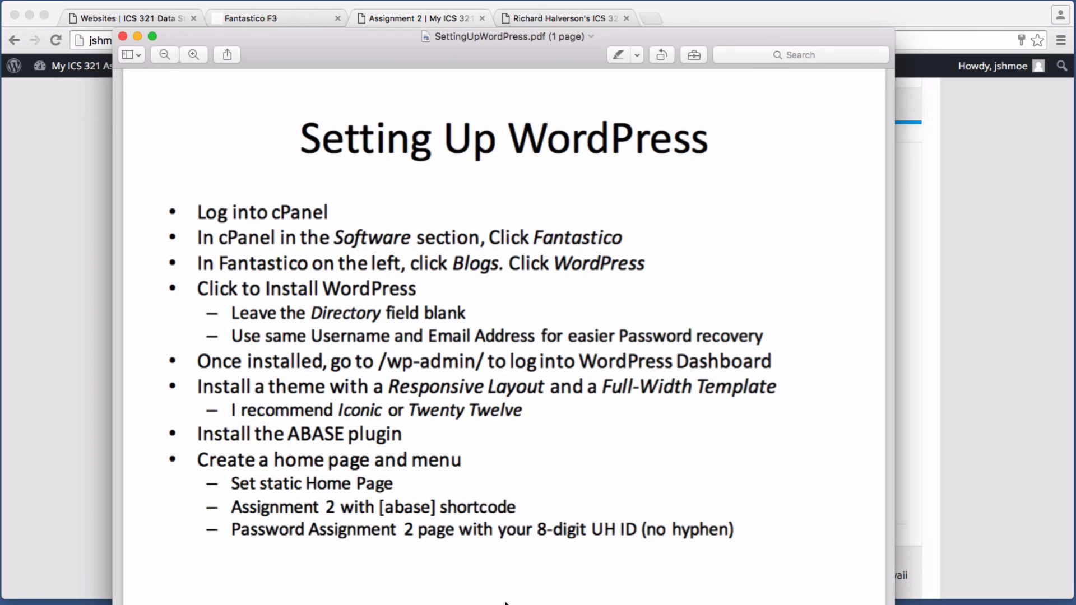
pyautogui.click(997, 2)
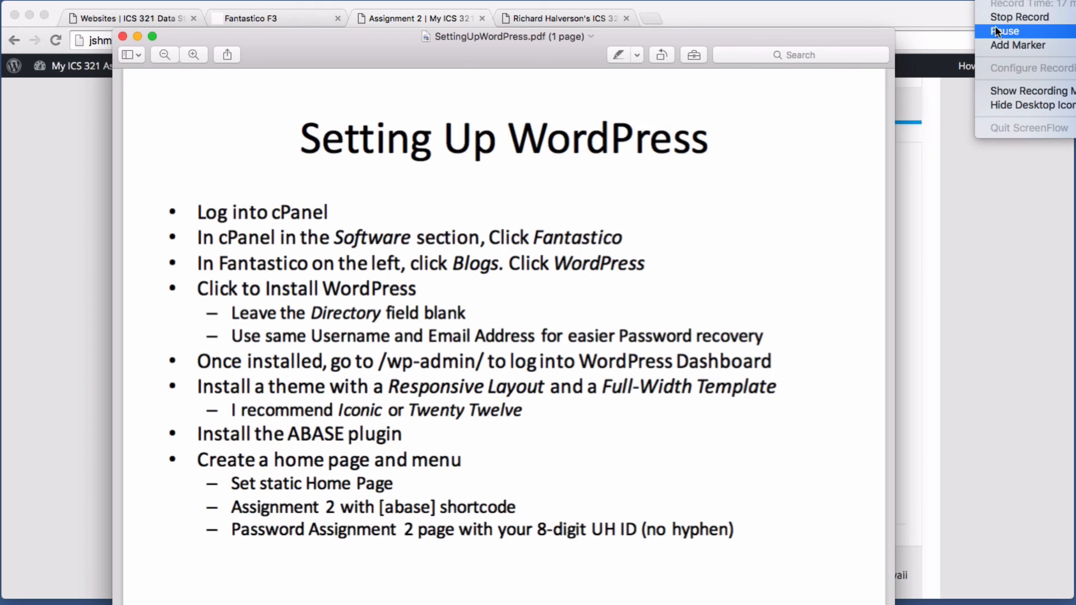